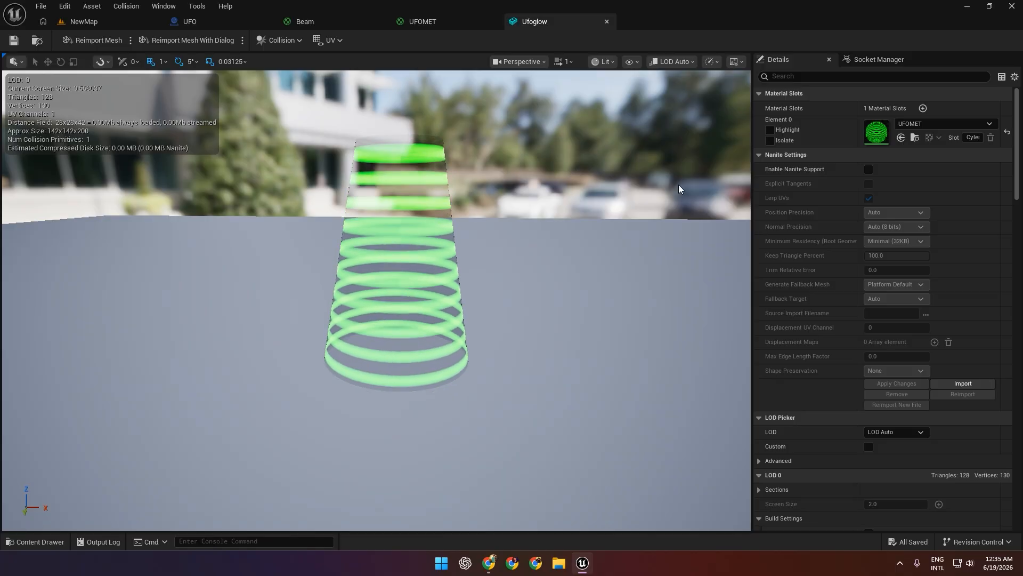
Temporarily assign the Wall material to the Ufoglow mesh to inspect its shape, and restore the UFOMET material.
{"action": "left_click", "coordinate": [934, 123]}
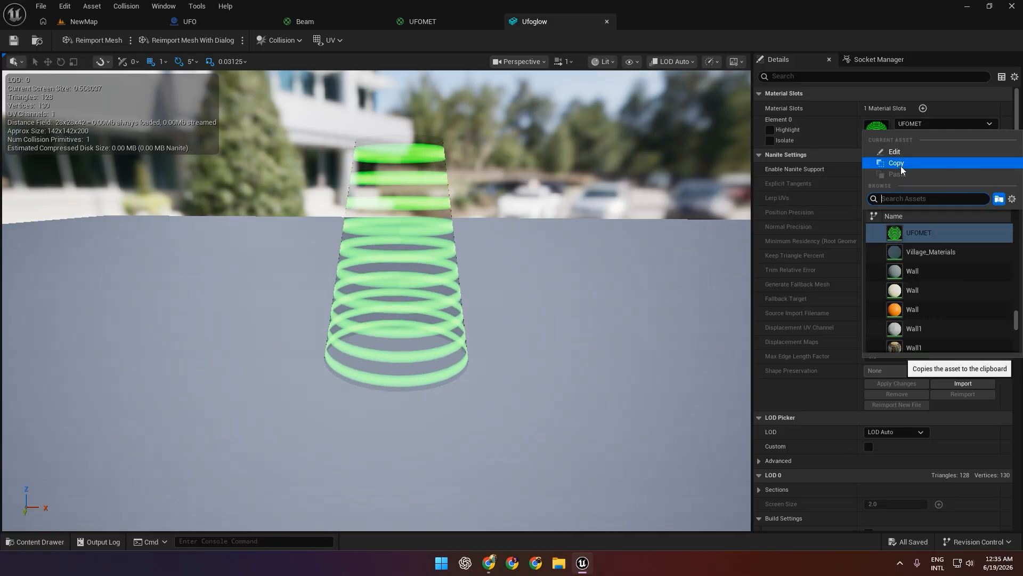
{"action": "left_click", "coordinate": [913, 290]}
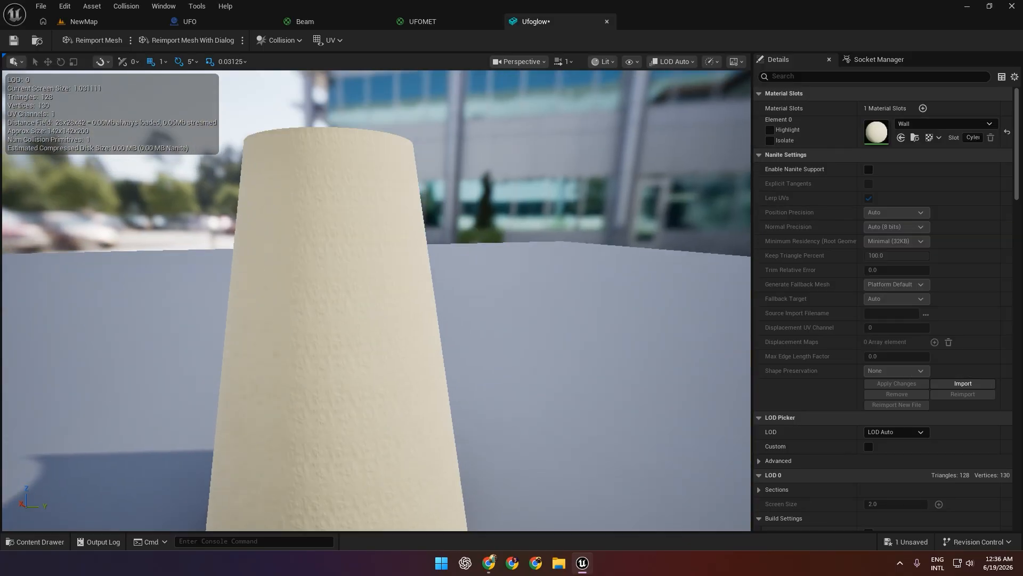
{"action": "right_click_drag", "start_coordinate": [376, 301], "coordinate": [235, 320]}
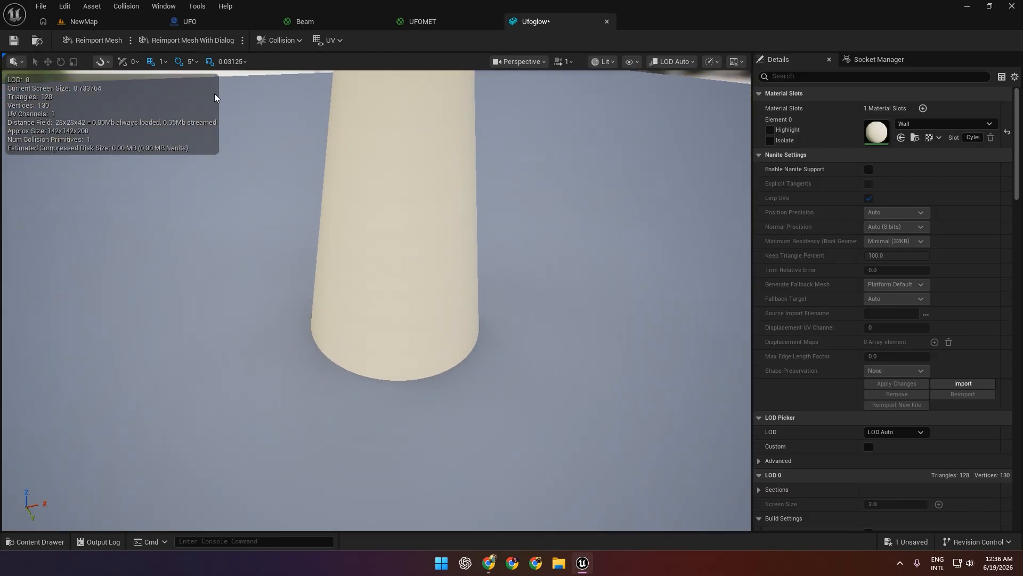
{"action": "right_click_drag", "start_coordinate": [552, 219], "coordinate": [556, 186]}
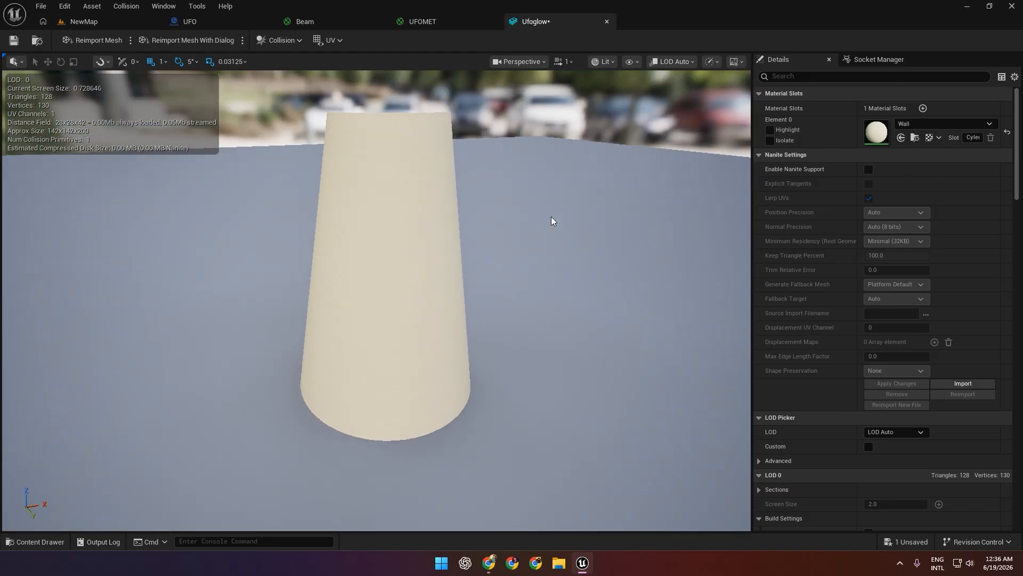
{"action": "left_click", "coordinate": [1006, 133]}
{"action": "key", "text": "ctrl+s"}
Switch to the NewMap level in Modeling mode and create a cylinder with radius 50 and height 200 on the ground beside the UFO.
{"action": "left_click", "coordinate": [107, 23]}
{"action": "left_click", "coordinate": [115, 42]}
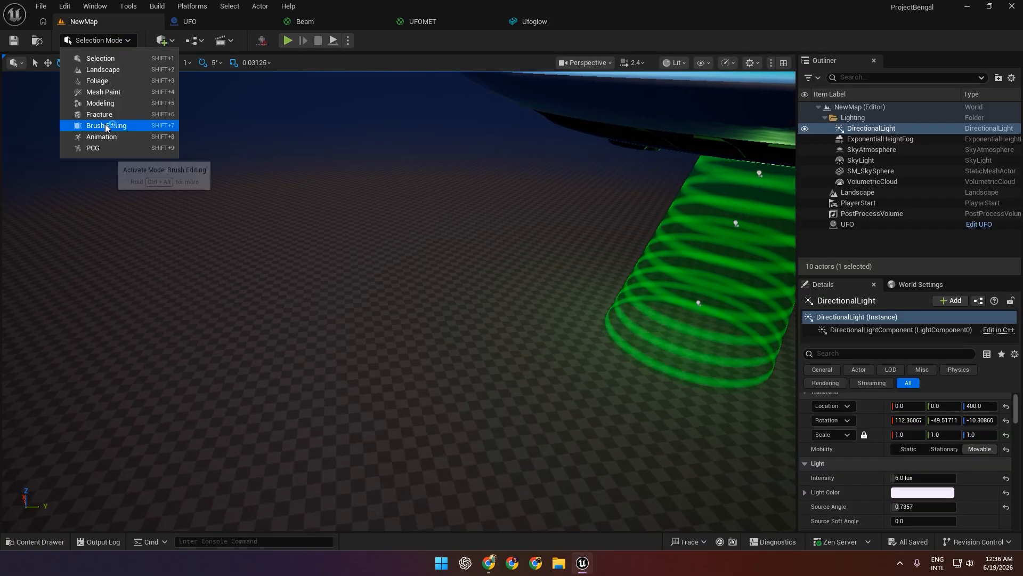
{"action": "left_click", "coordinate": [101, 103]}
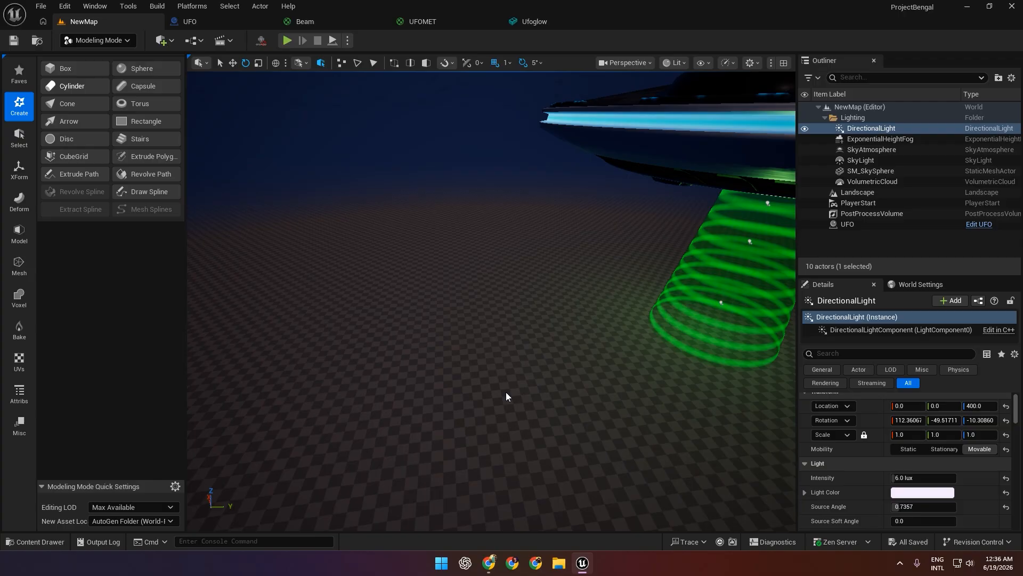
{"action": "left_click", "coordinate": [72, 86]}
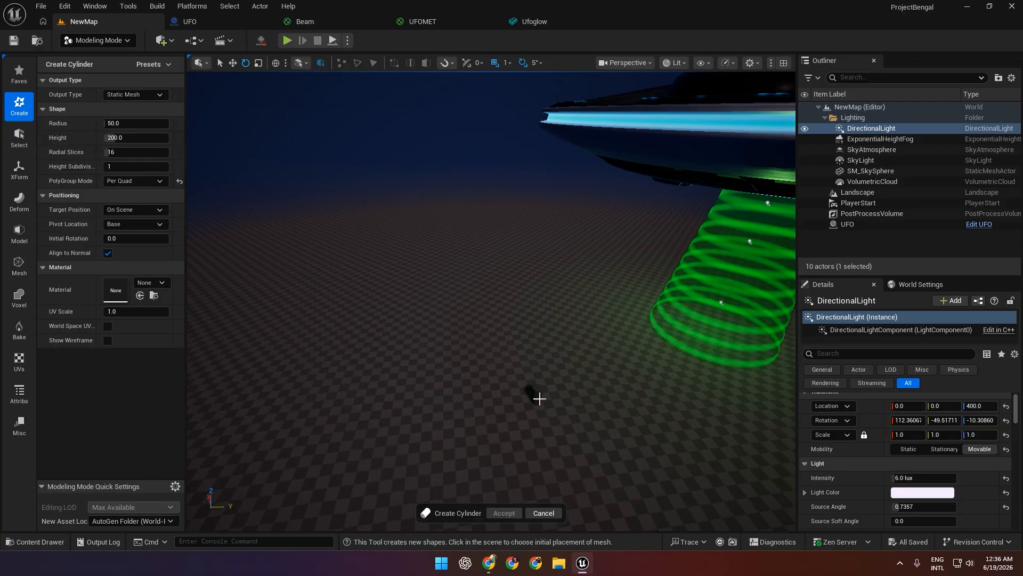
{"action": "left_click", "coordinate": [523, 392]}
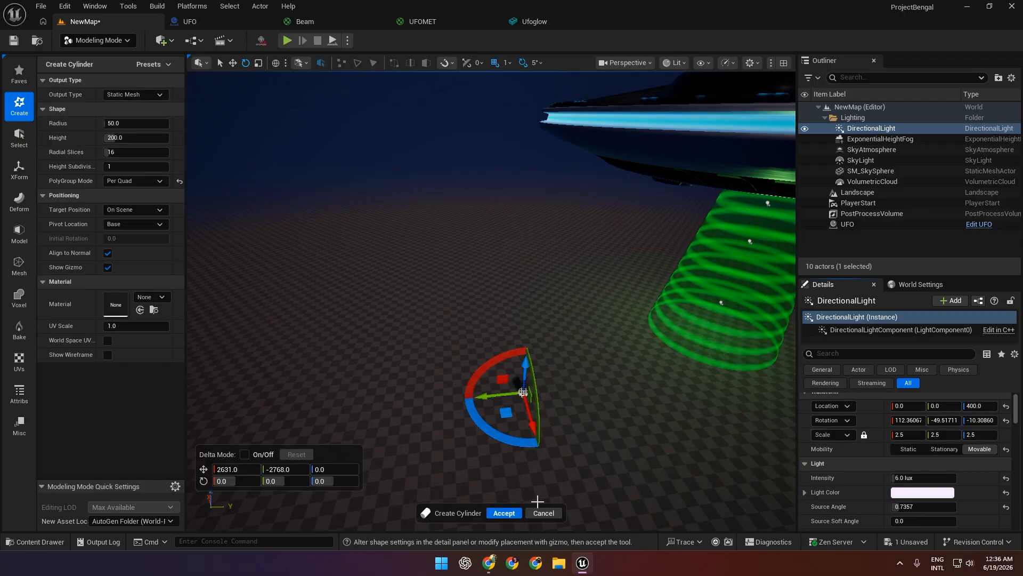
{"action": "left_click", "coordinate": [504, 513]}
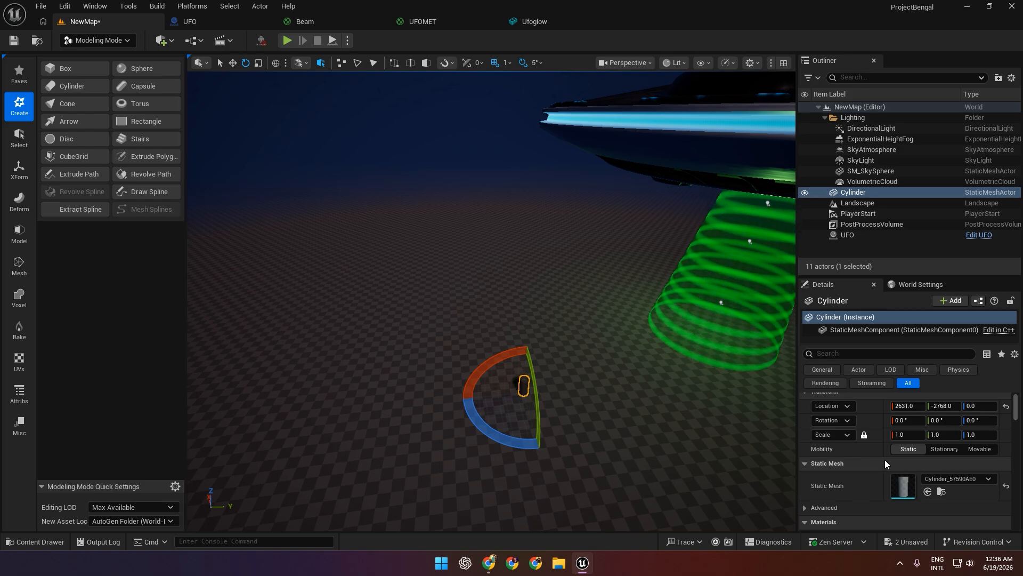
Scale the cylinder uniformly to 10 and move it to about Y -3188, Z 114.
{"action": "left_click", "coordinate": [914, 435]}
{"action": "key", "text": "Return"}
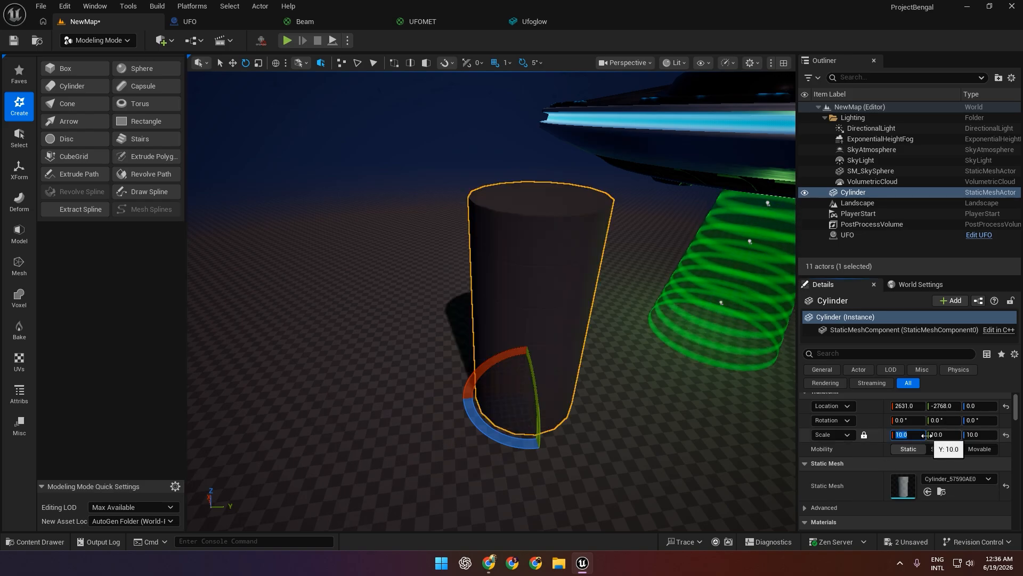
{"action": "right_click_drag", "start_coordinate": [688, 397], "coordinate": [728, 373]}
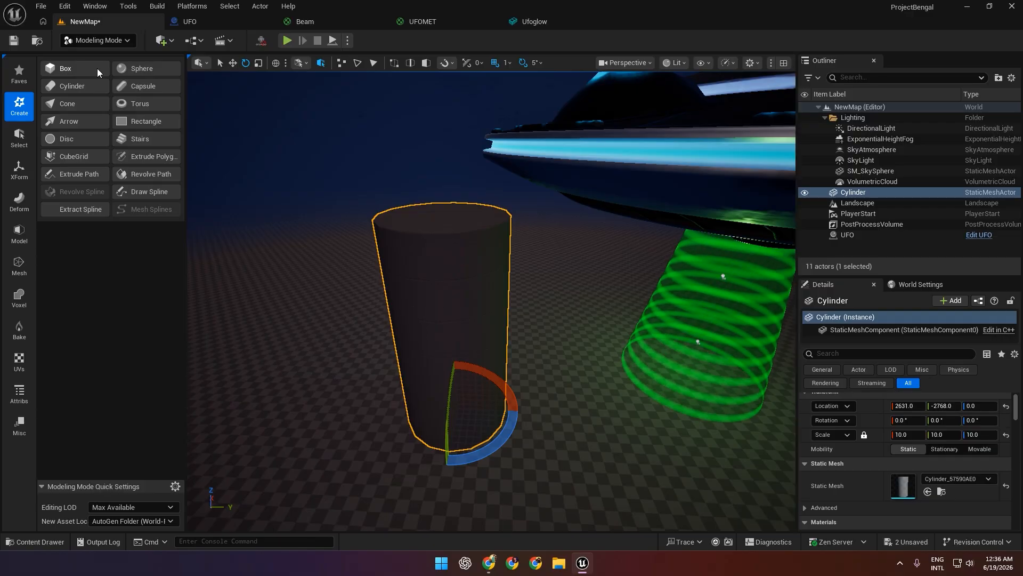
{"action": "key", "text": "w"}
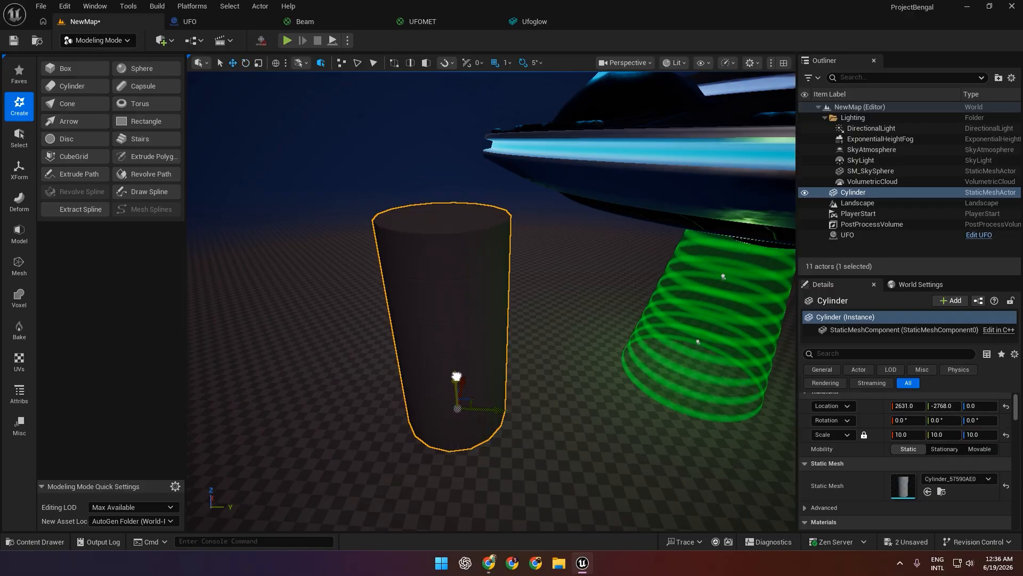
{"action": "left_click_drag", "start_coordinate": [457, 377], "coordinate": [456, 368]}
{"action": "left_click_drag", "start_coordinate": [492, 399], "coordinate": [454, 398]}
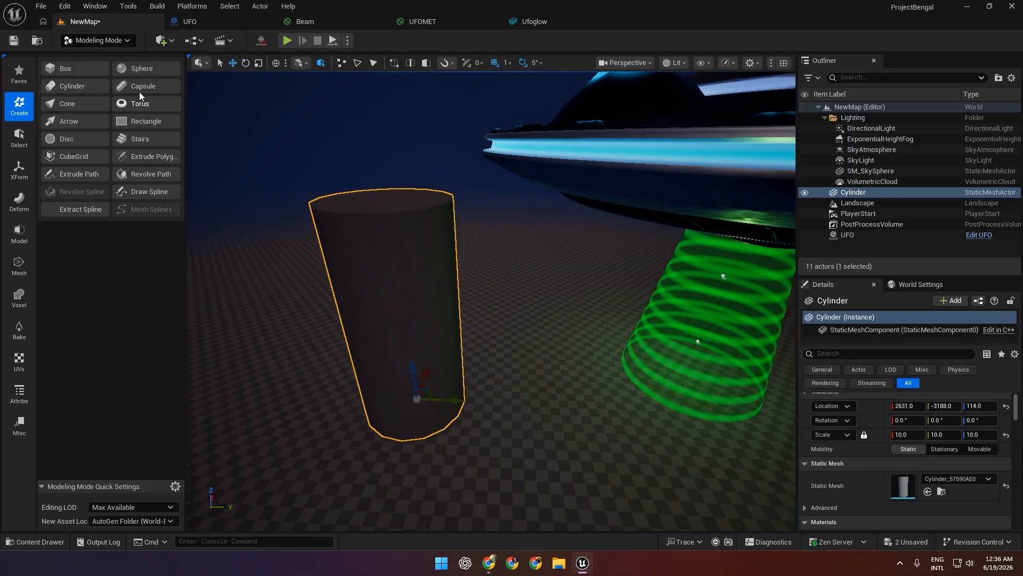
Use PolyGroup Edit to scale the cylinder's top face uniformly to about 0.375, tapering the shape into a cone.
{"action": "left_click", "coordinate": [20, 234]}
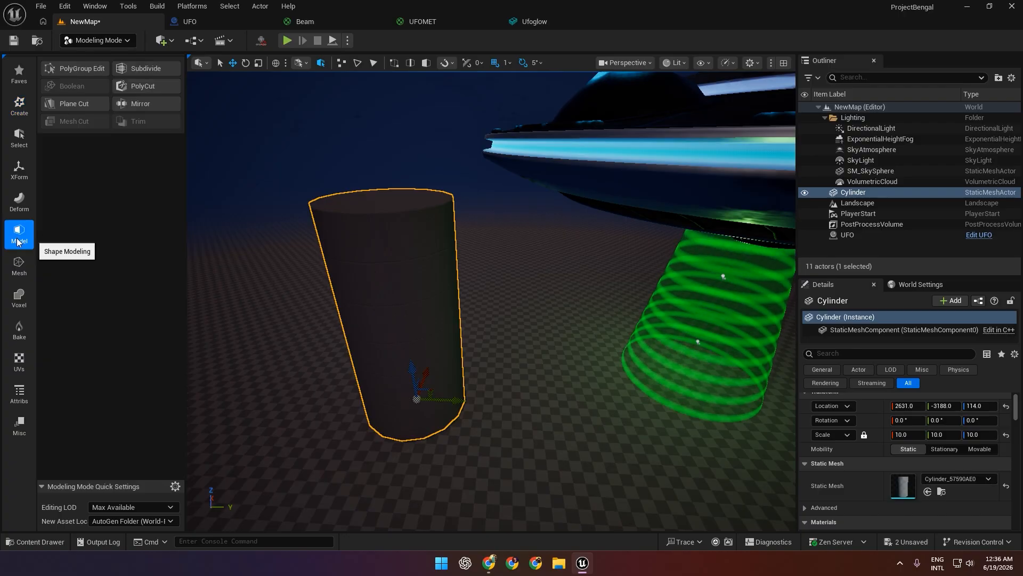
{"action": "left_click", "coordinate": [79, 68]}
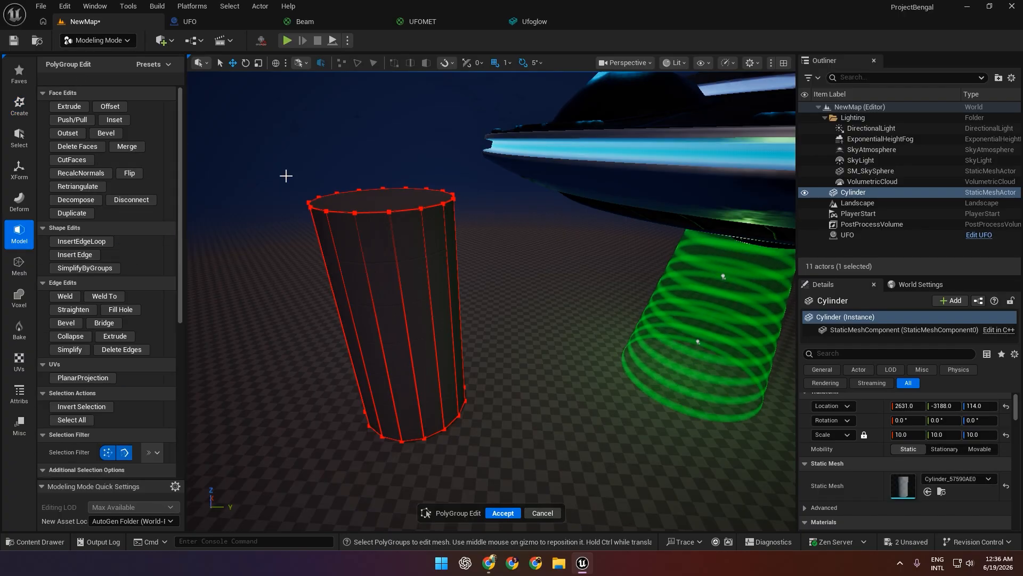
{"action": "left_click", "coordinate": [390, 197]}
{"action": "right_click_drag", "start_coordinate": [419, 346], "coordinate": [416, 397]}
{"action": "right_click_drag", "start_coordinate": [412, 276], "coordinate": [439, 272]}
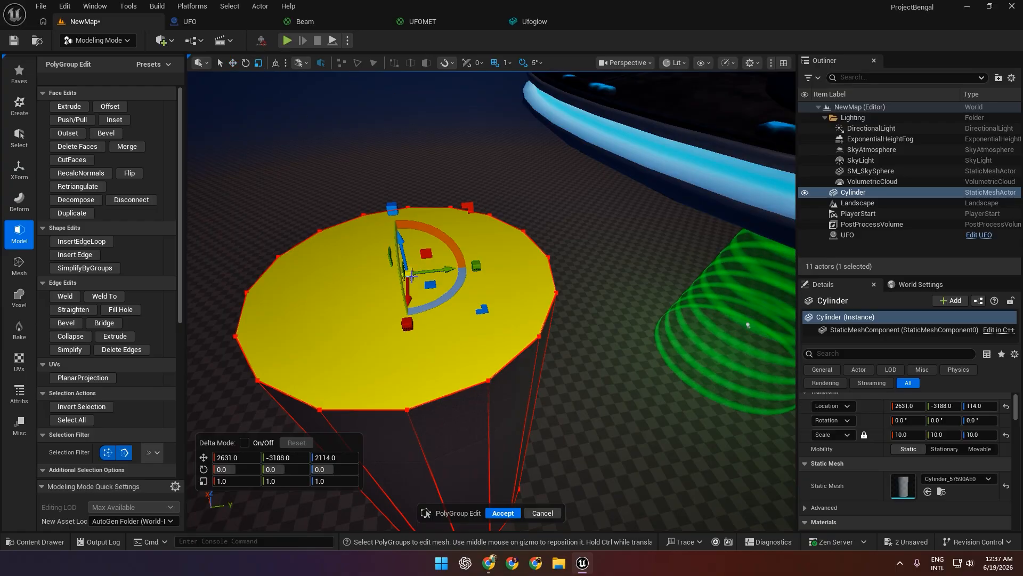
{"action": "left_click_drag", "start_coordinate": [411, 275], "coordinate": [408, 273]}
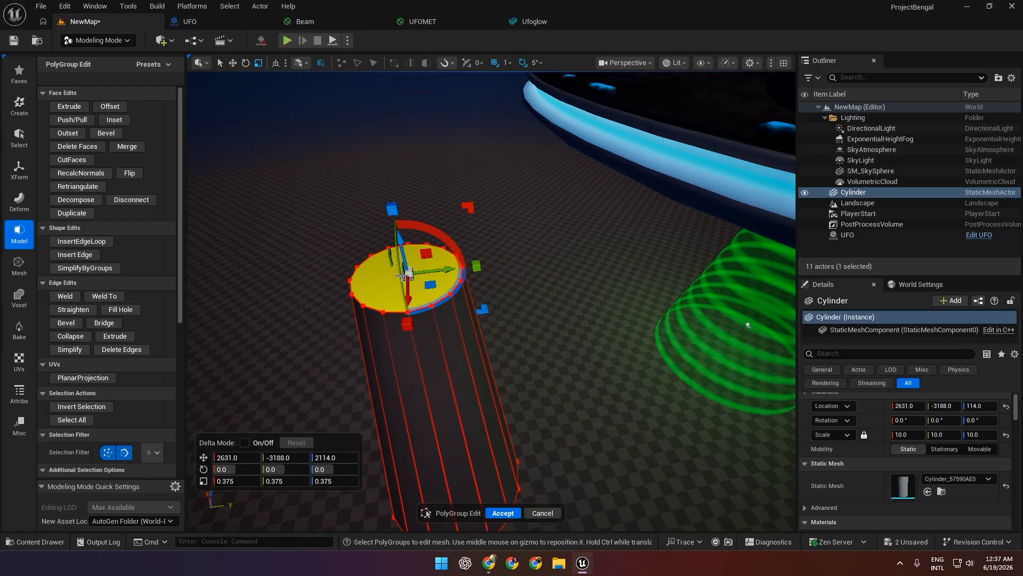
{"action": "right_click_drag", "start_coordinate": [404, 275], "coordinate": [390, 253]}
Delete the top face of the tapered cylinder.
{"action": "mouse_move", "coordinate": [511, 363]}
{"action": "left_mouse_down"}
{"action": "mouse_move", "coordinate": [519, 357]}
{"action": "mouse_move", "coordinate": [510, 363]}
{"action": "left_mouse_up"}
{"action": "right_click_drag", "start_coordinate": [511, 364], "coordinate": [524, 416]}
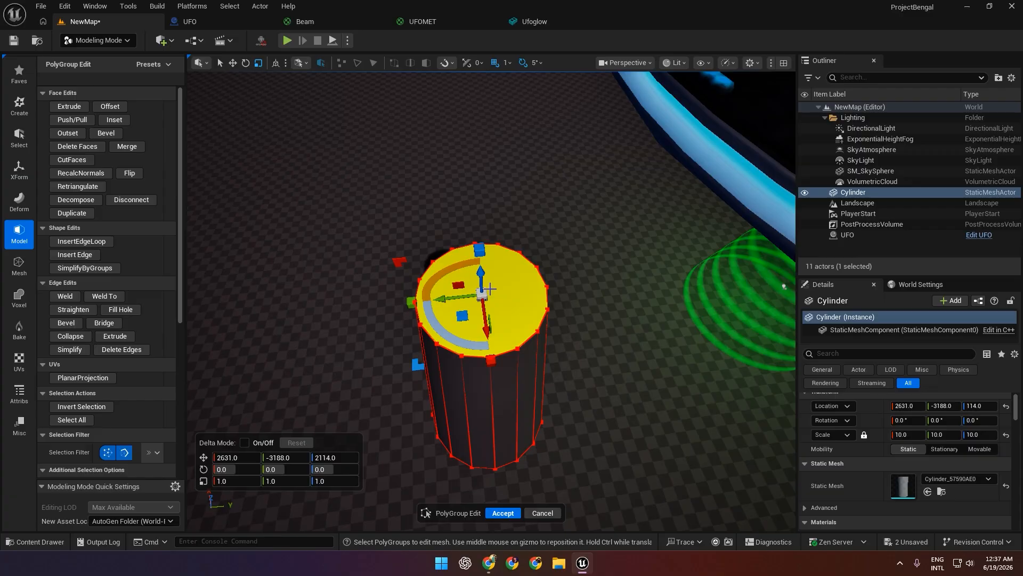
{"action": "right_click_drag", "start_coordinate": [544, 334], "coordinate": [558, 336]}
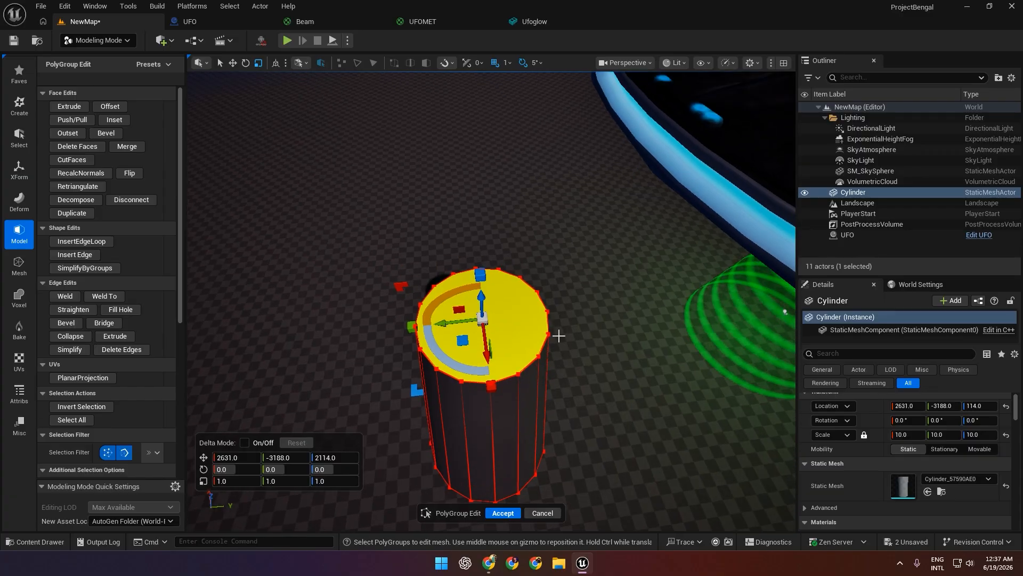
{"action": "key", "text": "Delete"}
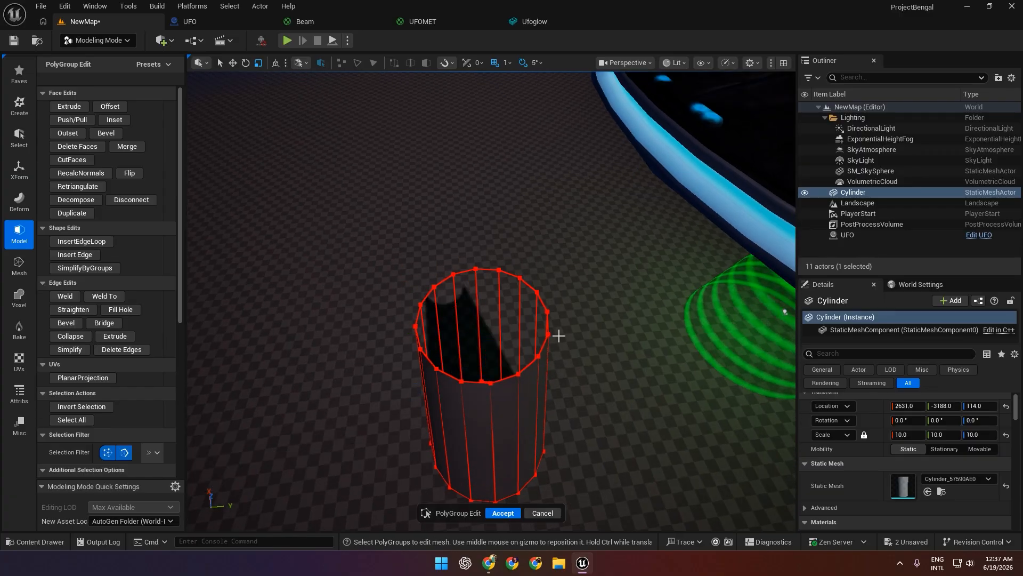
Delete the bottom face of the tapered cylinder from inside the tube and accept the PolyGroup edit.
{"action": "key", "text": "w"}
{"action": "right_click_drag", "start_coordinate": [495, 314], "coordinate": [485, 273]}
{"action": "left_click", "coordinate": [489, 326]}
{"action": "key", "text": "w"}
{"action": "key", "text": "q"}
{"action": "left_click_drag", "start_coordinate": [485, 273], "coordinate": [506, 279]}
{"action": "key", "text": "s"}
{"action": "right_click_drag", "start_coordinate": [506, 279], "coordinate": [571, 360]}
{"action": "key", "text": "q"}
{"action": "key", "text": "w"}
{"action": "key", "text": "e"}
{"action": "key", "text": "Delete"}
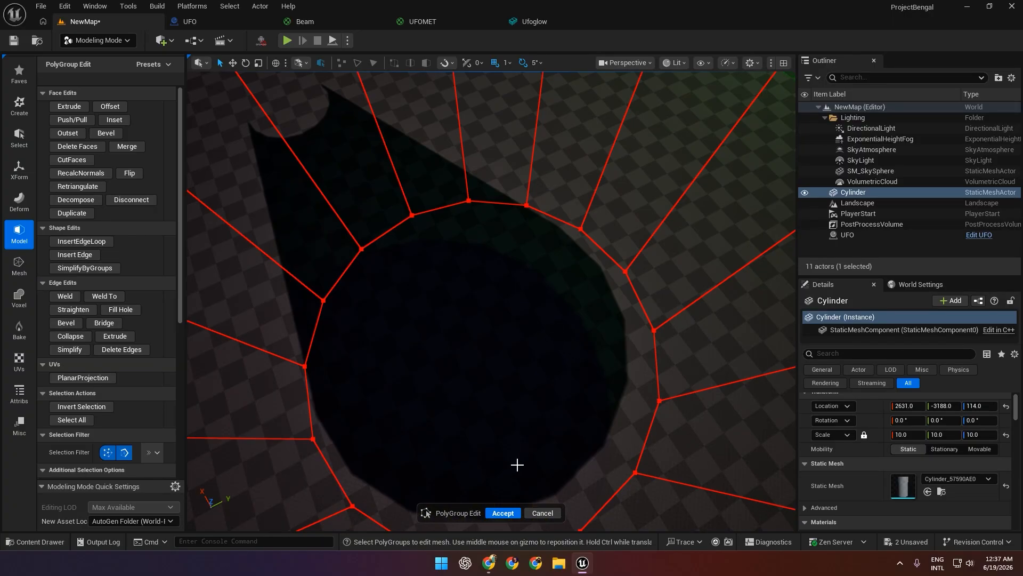
{"action": "left_click", "coordinate": [504, 513]}
Return to Selection mode and move the tapered cylinder away from the UFO to about X 1571, Y -4180.
{"action": "key", "text": "s"}
{"action": "right_click_drag", "start_coordinate": [530, 368], "coordinate": [488, 237]}
{"action": "key", "text": "w"}
{"action": "key", "text": "q"}
{"action": "key", "text": "q"}
{"action": "right_click_drag", "start_coordinate": [421, 262], "coordinate": [410, 311]}
{"action": "key", "text": "e"}
{"action": "key", "text": "s"}
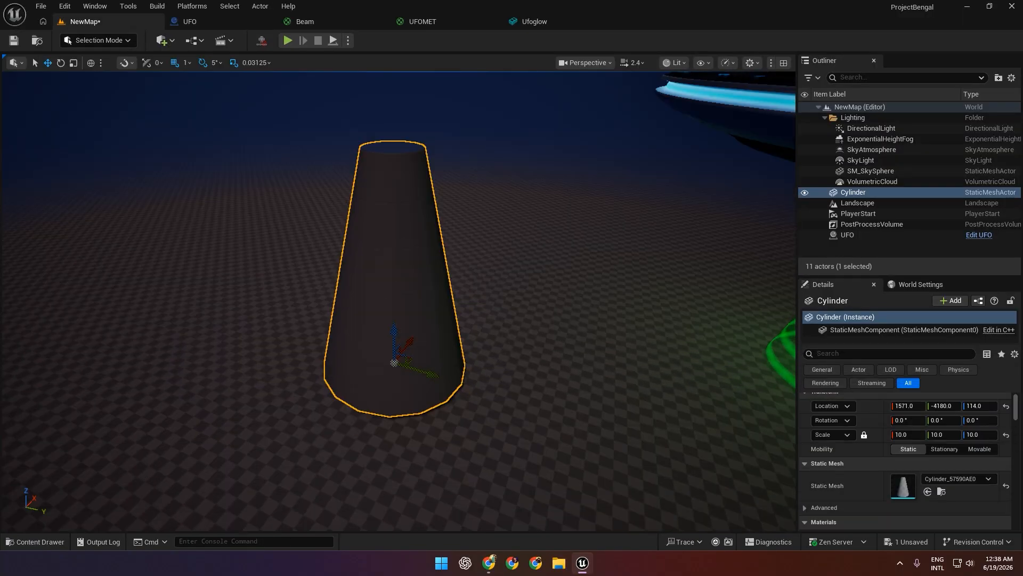
Browse to the tapered cylinder's mesh asset and create a material named UFOBeam in the same folder.
{"action": "right_click", "coordinate": [406, 184]}
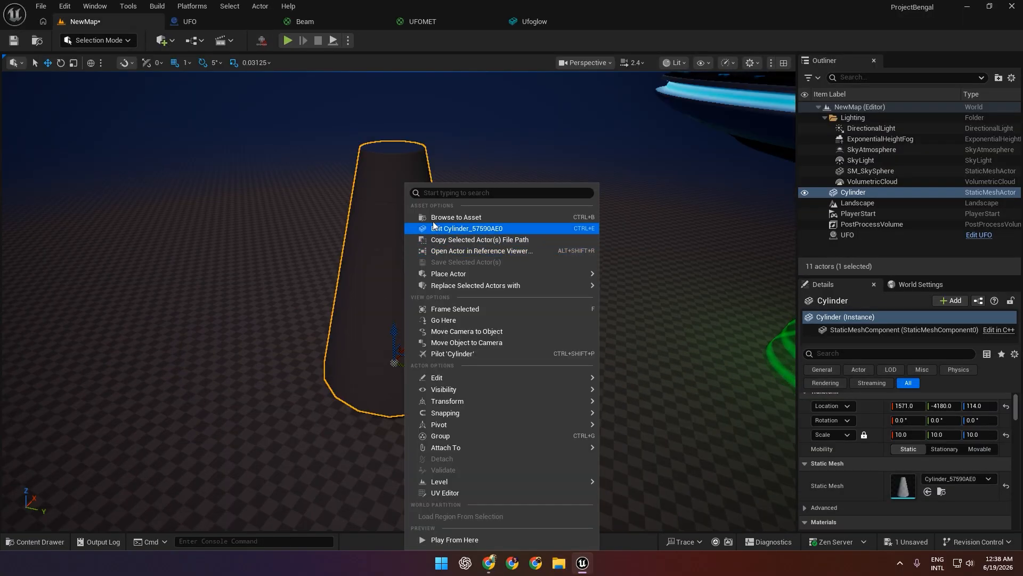
{"action": "left_click", "coordinate": [440, 219]}
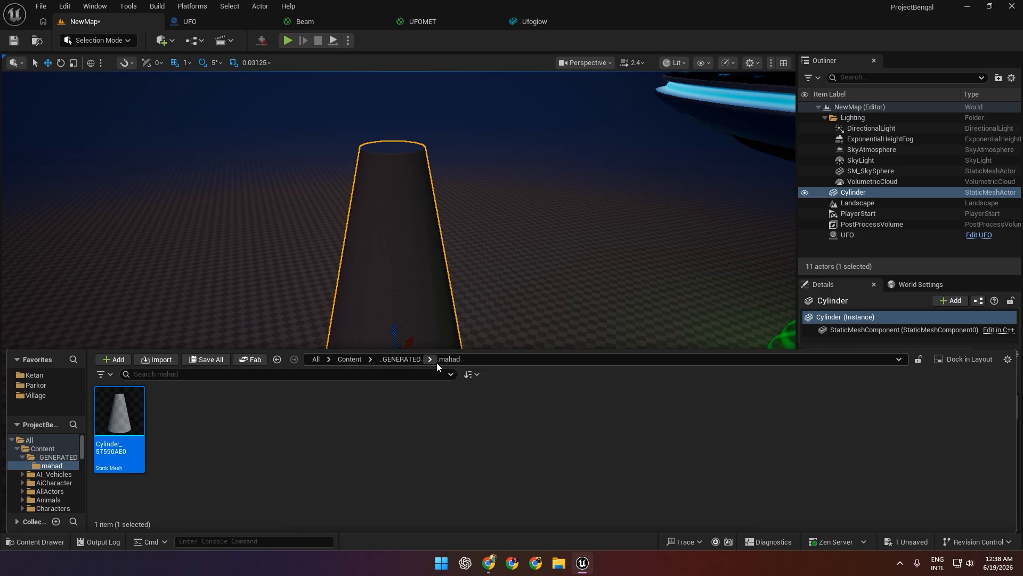
{"action": "left_click", "coordinate": [264, 421]}
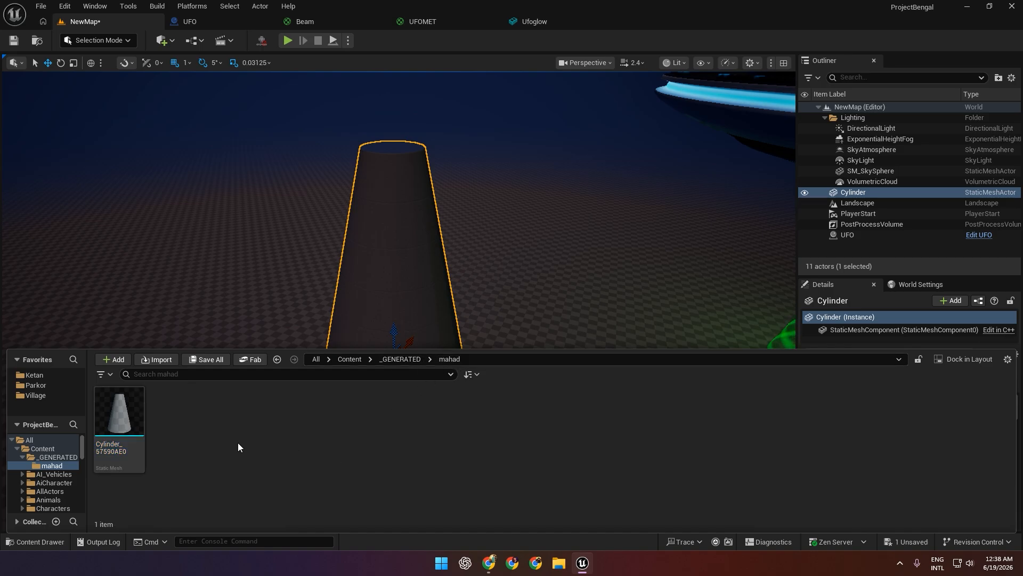
{"action": "right_click", "coordinate": [210, 425]}
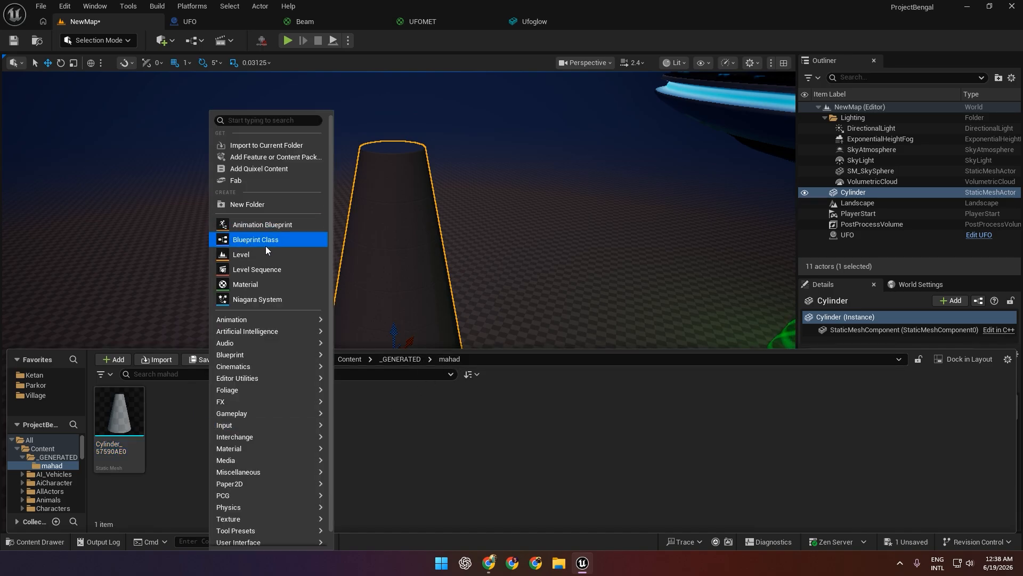
{"action": "left_click", "coordinate": [263, 284]}
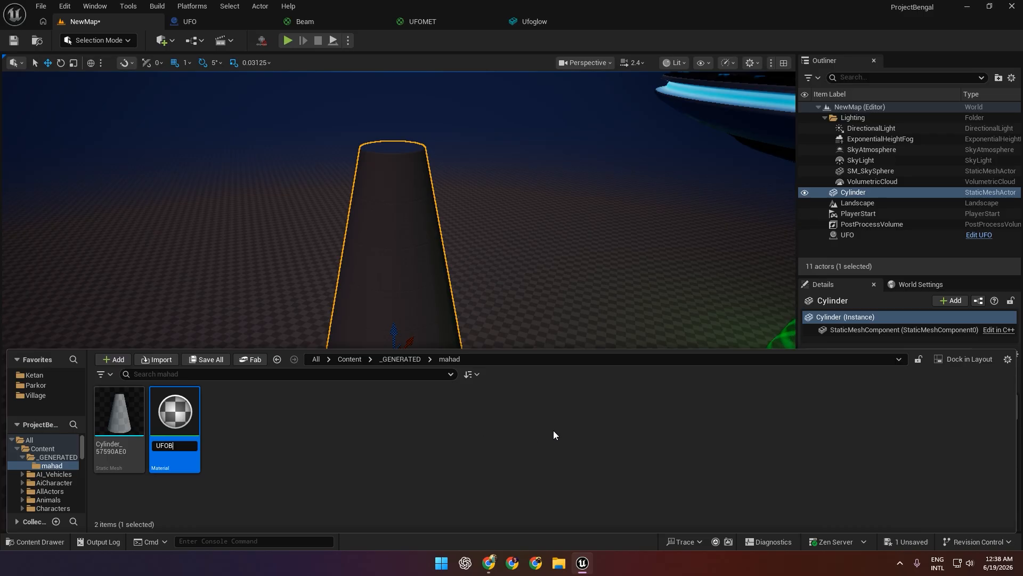
{"action": "key", "text": "Return"}
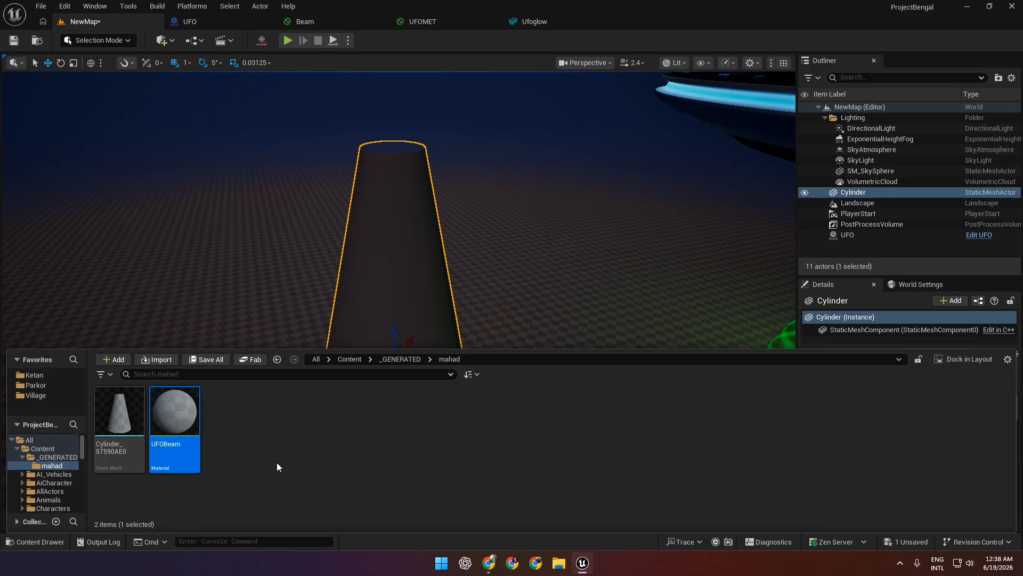
Assign the UFOBeam material to the tapered cylinder's static mesh, save the mesh and close its editor.
{"action": "double_click", "coordinate": [134, 407]}
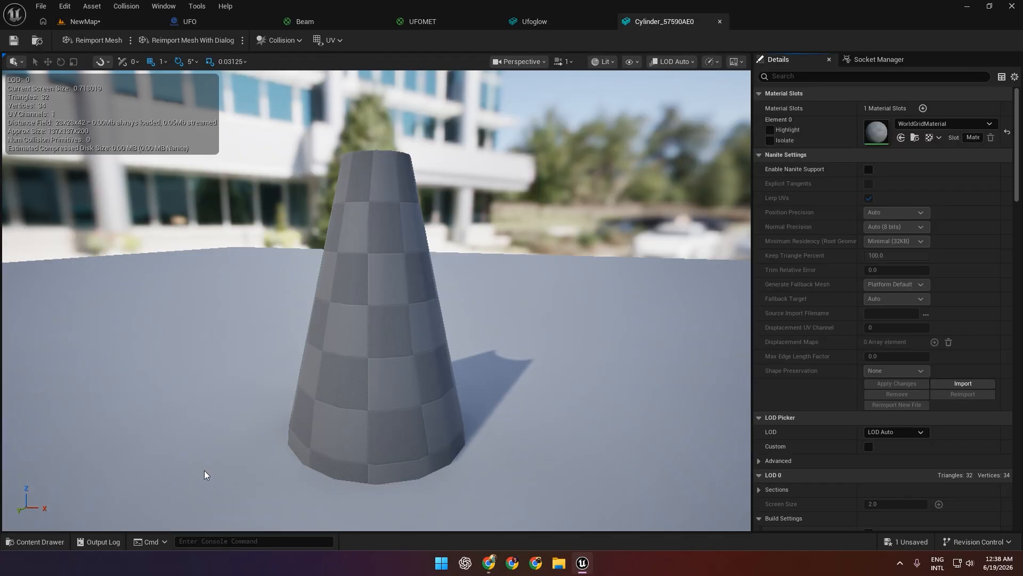
{"action": "left_click", "coordinate": [33, 542]}
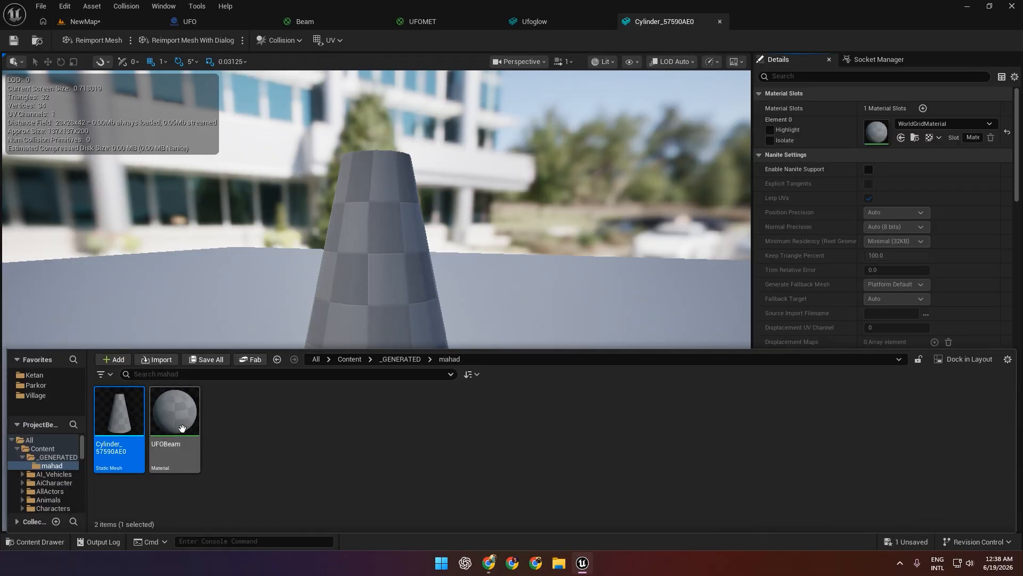
{"action": "left_click_drag", "start_coordinate": [182, 428], "coordinate": [877, 132]}
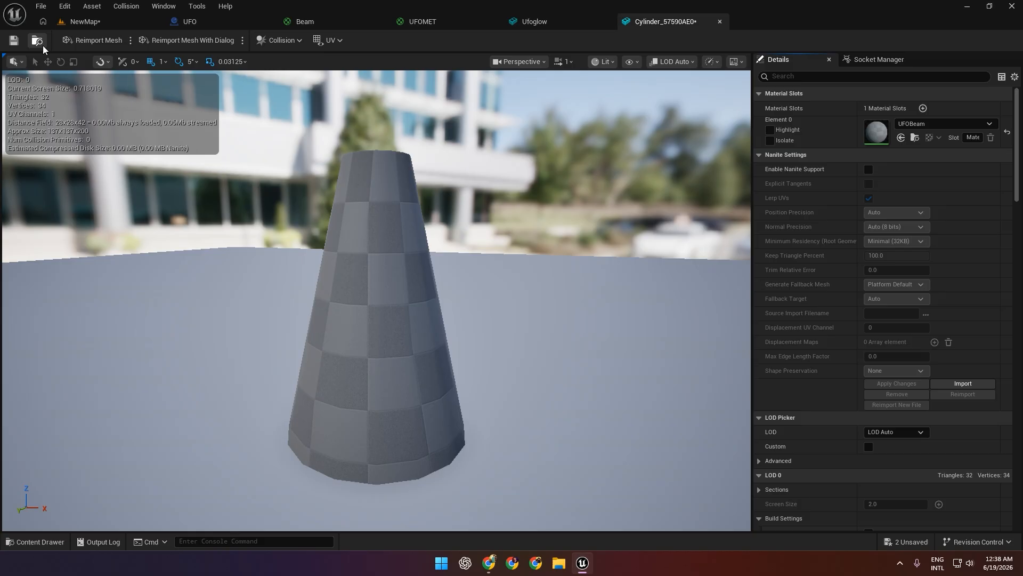
{"action": "left_click", "coordinate": [720, 21]}
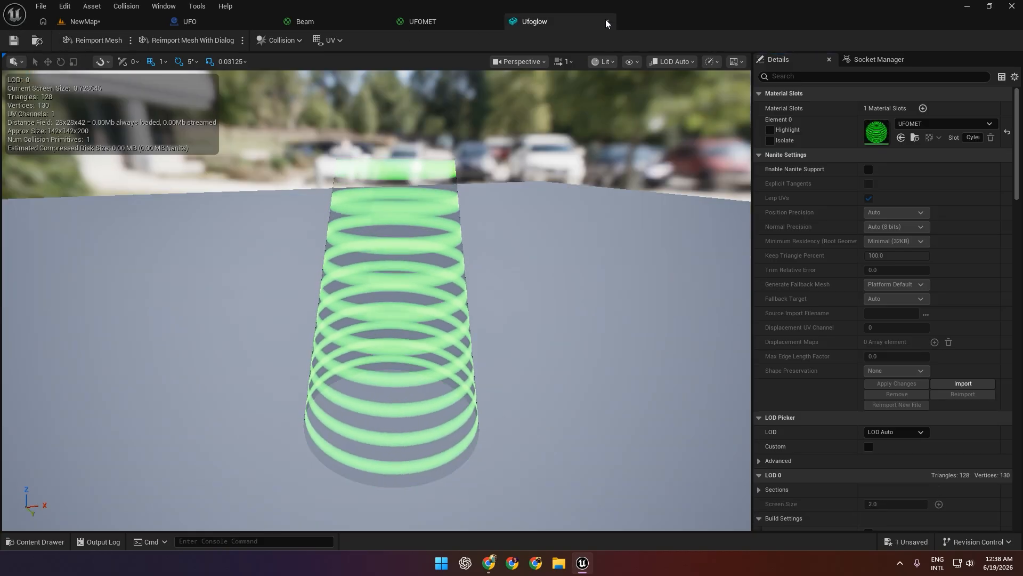
Close the Ufoglow, UFO, Beam and UFOMET editors and save the NewMap level.
{"action": "left_click", "coordinate": [607, 21]}
{"action": "left_click", "coordinate": [132, 23]}
{"action": "left_click", "coordinate": [13, 40]}
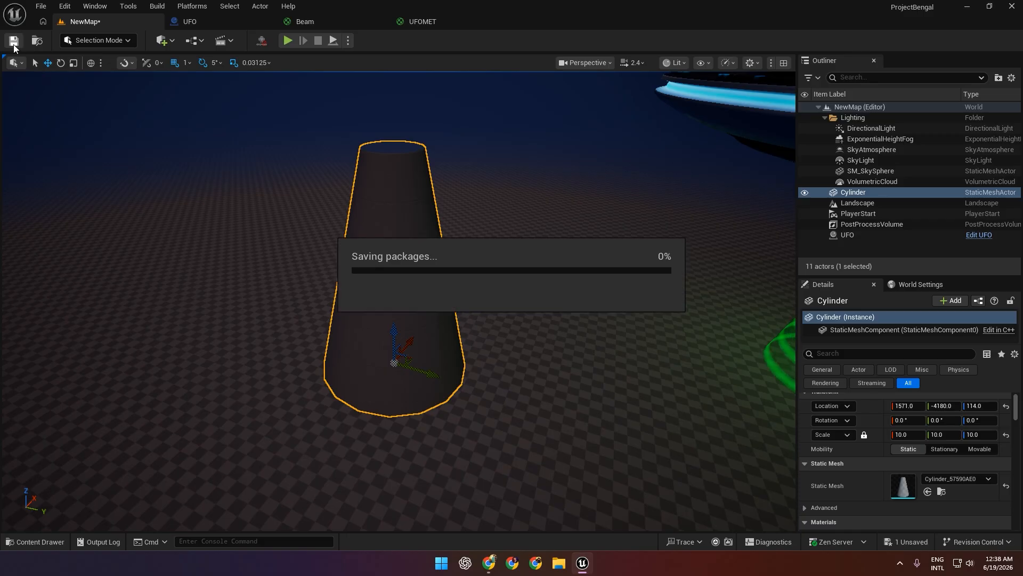
{"action": "left_click", "coordinate": [269, 22]}
{"action": "left_click", "coordinate": [213, 21]}
{"action": "left_click", "coordinate": [268, 21]}
{"action": "left_click", "coordinate": [268, 21]}
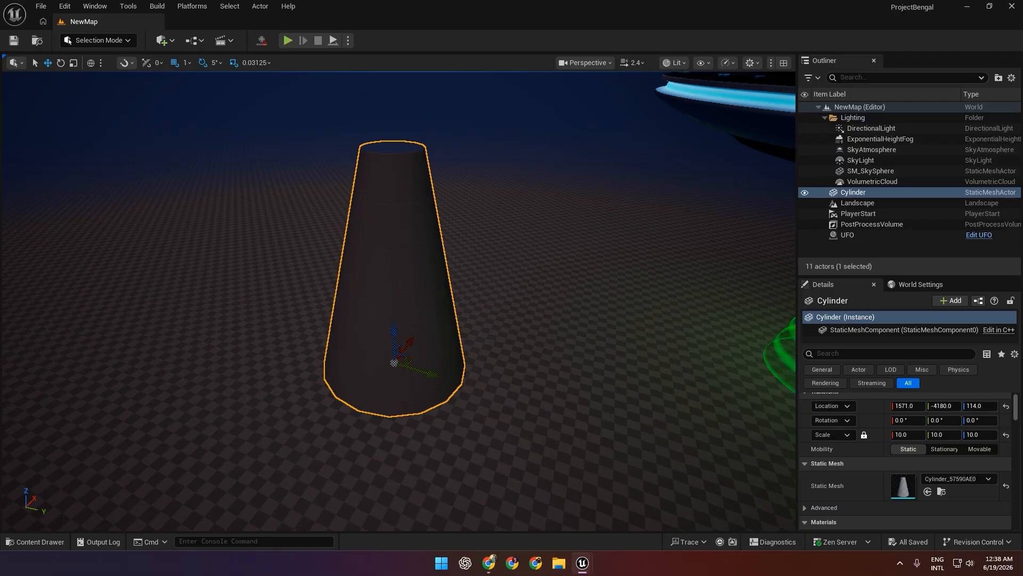
Open the UFOBeam material for editing and bring its main material node into view in the graph.
{"action": "left_click", "coordinate": [43, 536]}
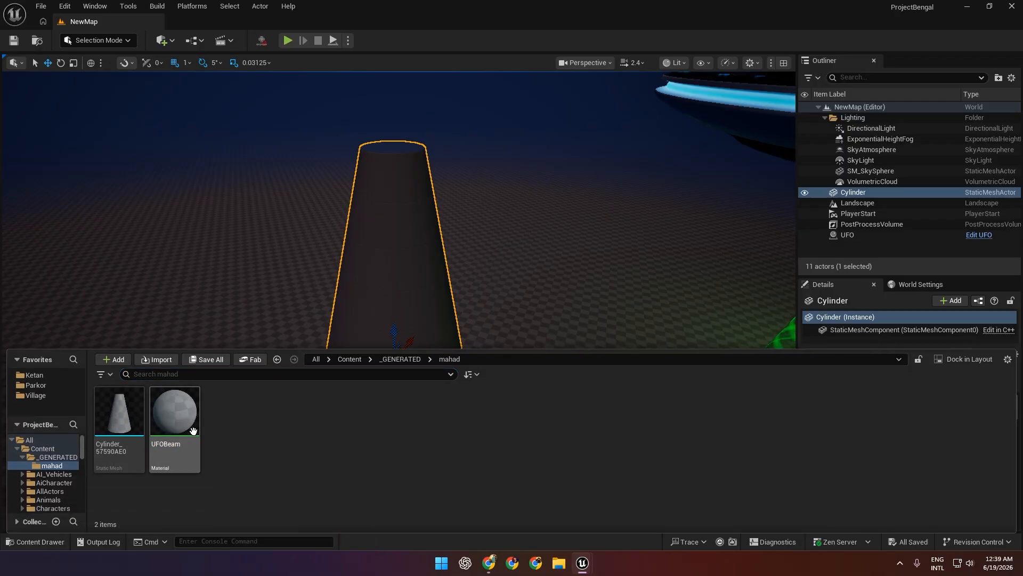
{"action": "left_click_drag", "start_coordinate": [176, 427], "coordinate": [314, 327]}
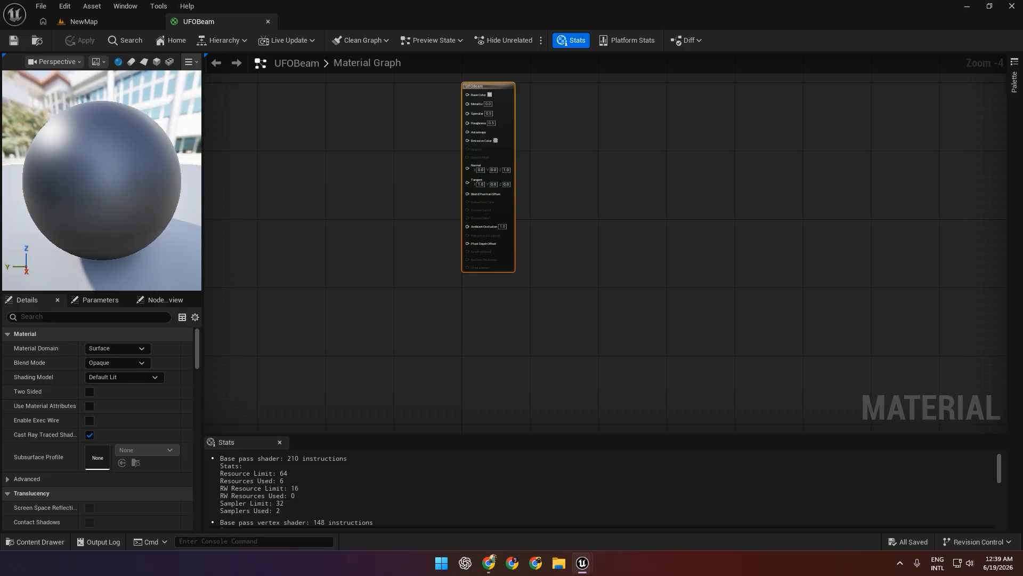
{"action": "right_click_drag", "start_coordinate": [386, 162], "coordinate": [464, 228]}
{"action": "scroll", "coordinate": [466, 219], "scroll_direction": "up", "scroll_amount": 2}
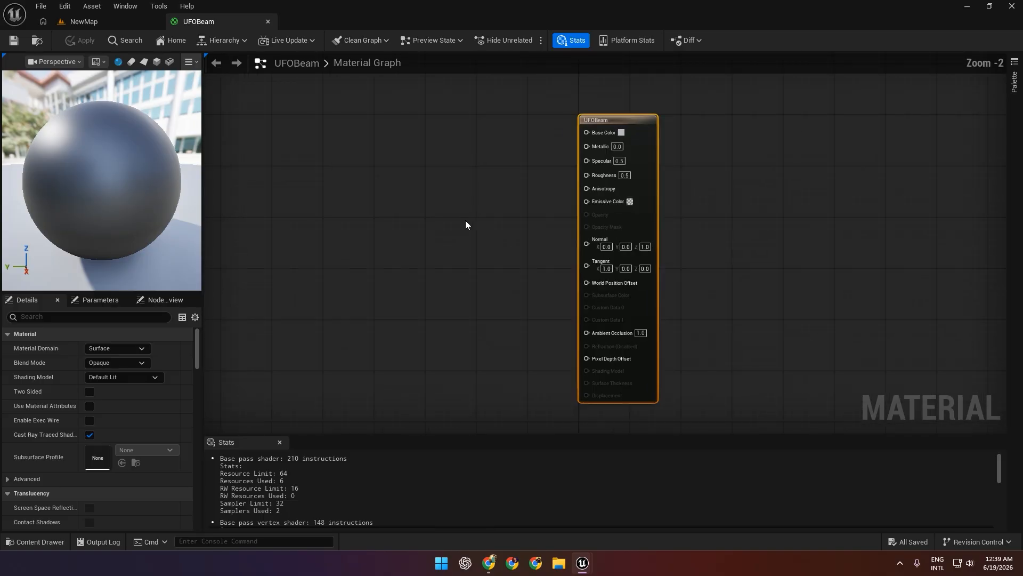
Set the UFOBeam material to Translucent blend mode and Unlit shading, enable Two Sided, and apply the changes.
{"action": "left_click", "coordinate": [104, 362]}
{"action": "left_click", "coordinate": [125, 394]}
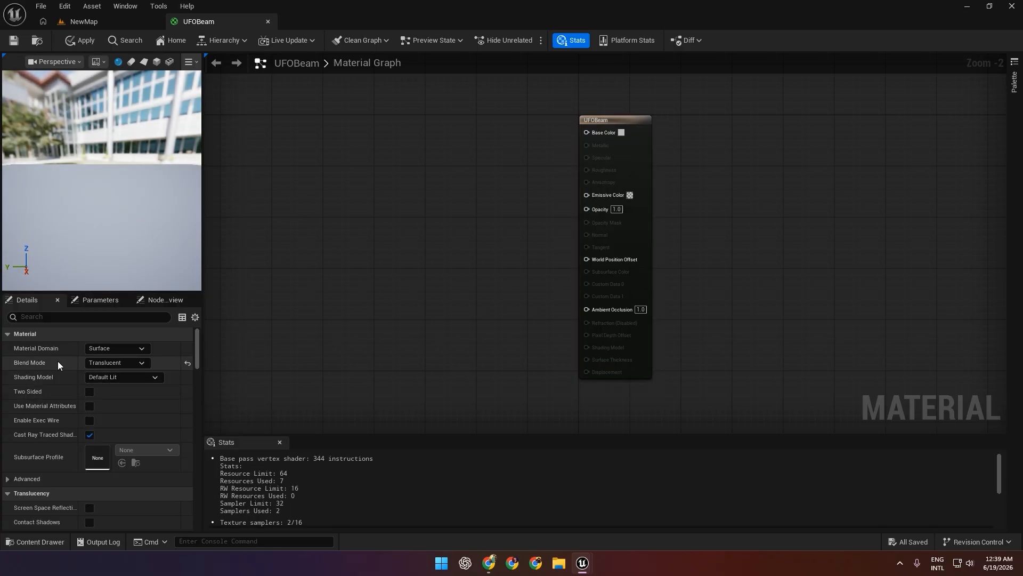
{"action": "left_click", "coordinate": [111, 382]}
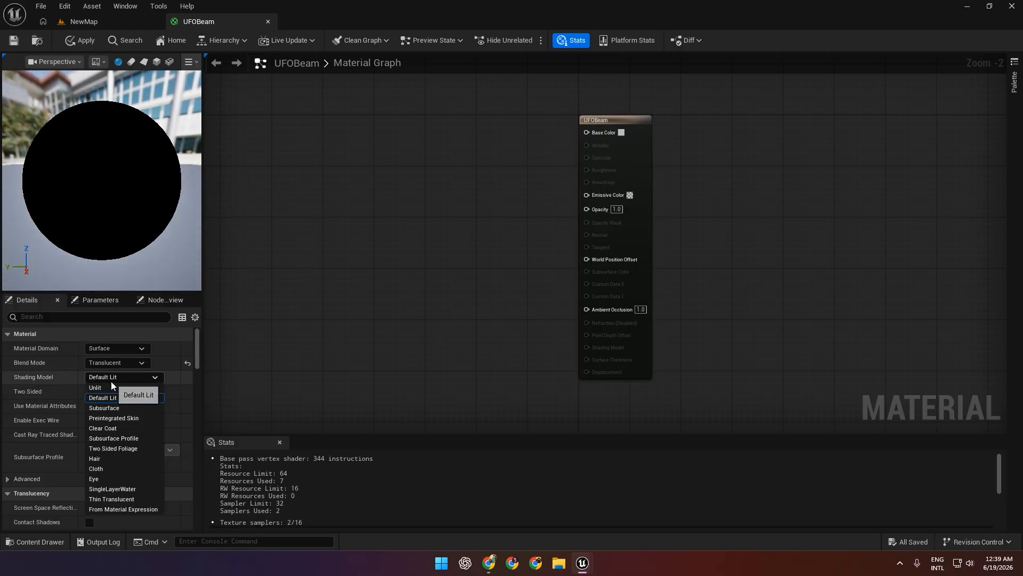
{"action": "left_click", "coordinate": [106, 388]}
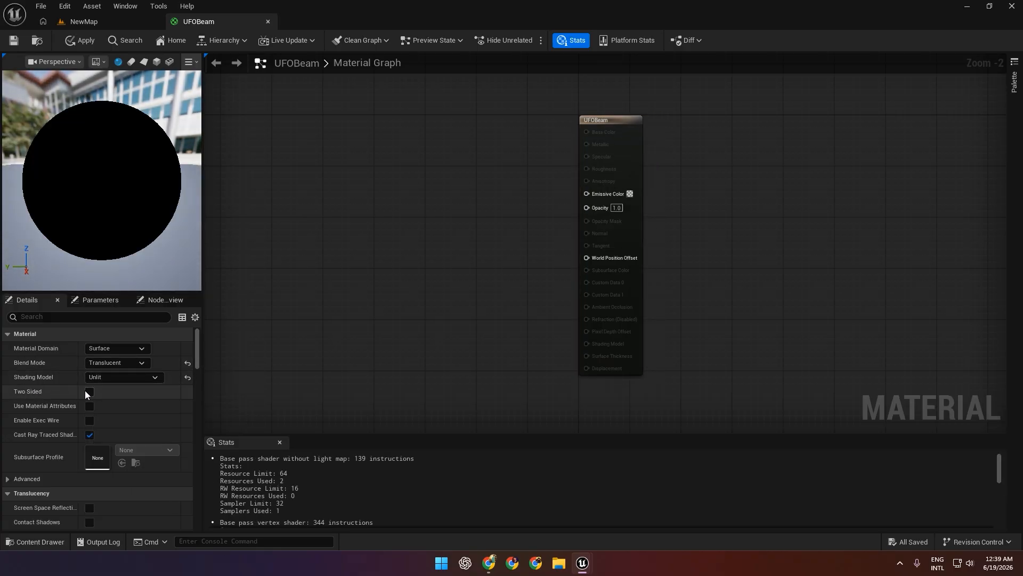
{"action": "left_click", "coordinate": [90, 391]}
{"action": "left_click", "coordinate": [80, 41]}
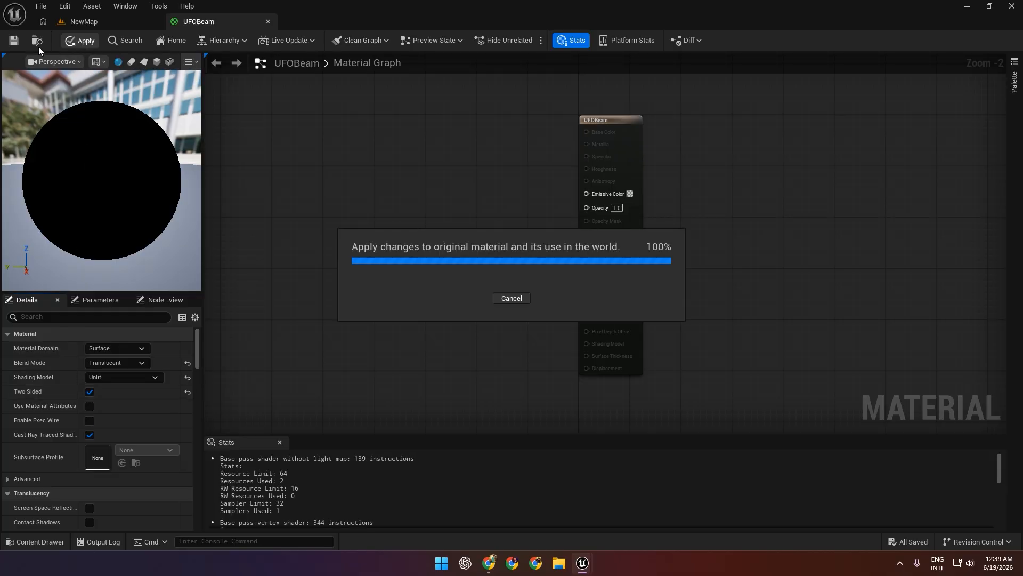
Add a Fresnel node connected to the material's Opacity input and place it to the left of the main material node.
{"action": "scroll", "coordinate": [721, 162], "scroll_direction": "up", "scroll_amount": 2}
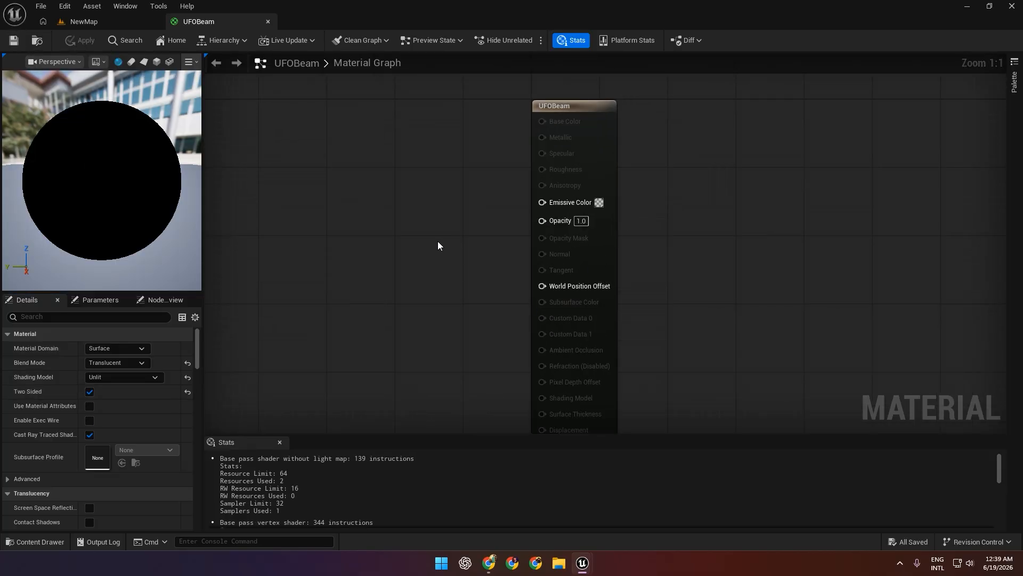
{"action": "right_click_drag", "start_coordinate": [438, 245], "coordinate": [487, 206]}
{"action": "left_click_drag", "start_coordinate": [576, 185], "coordinate": [483, 208]}
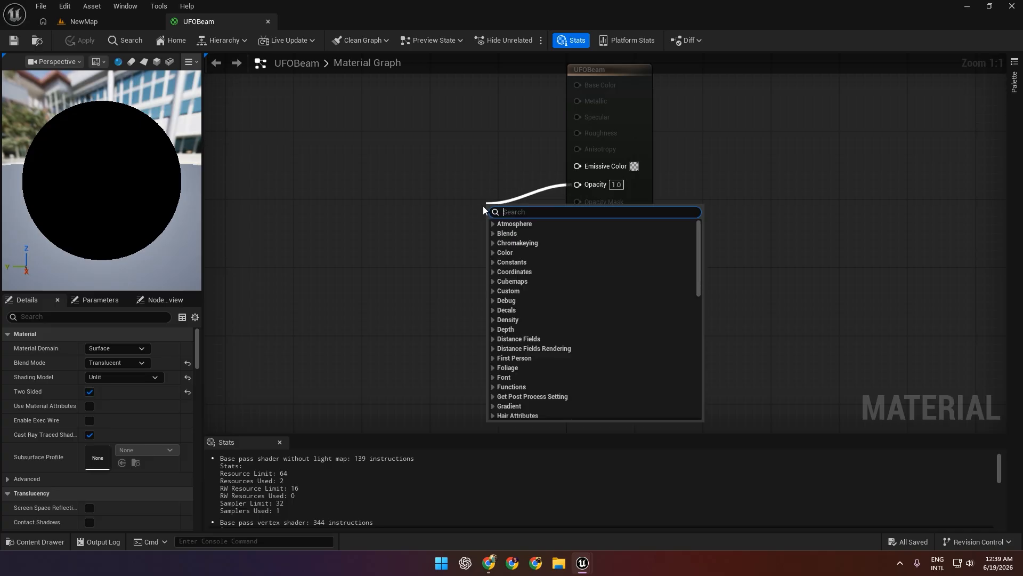
{"action": "type", "text": "fre"}
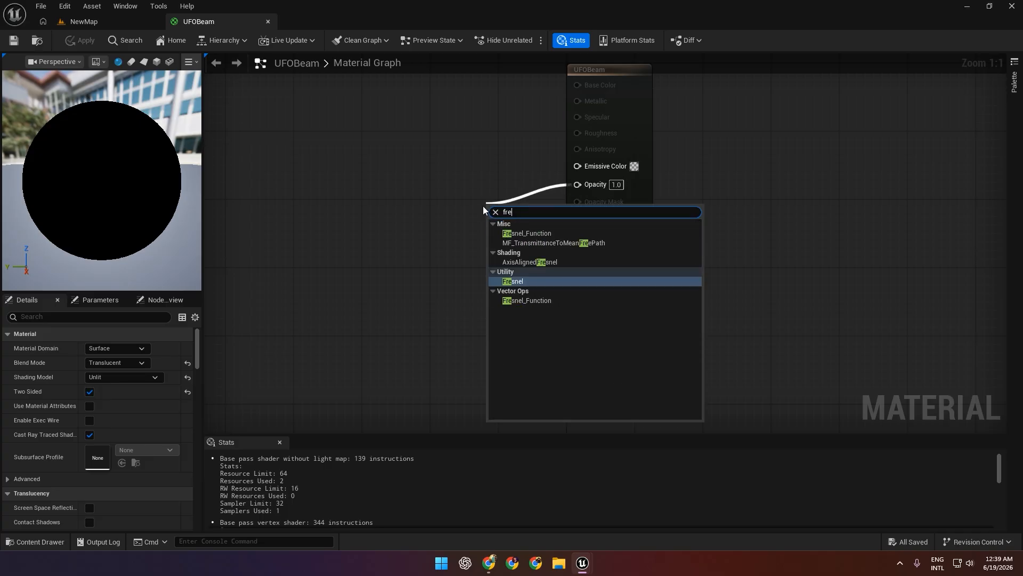
{"action": "left_click", "coordinate": [523, 280]}
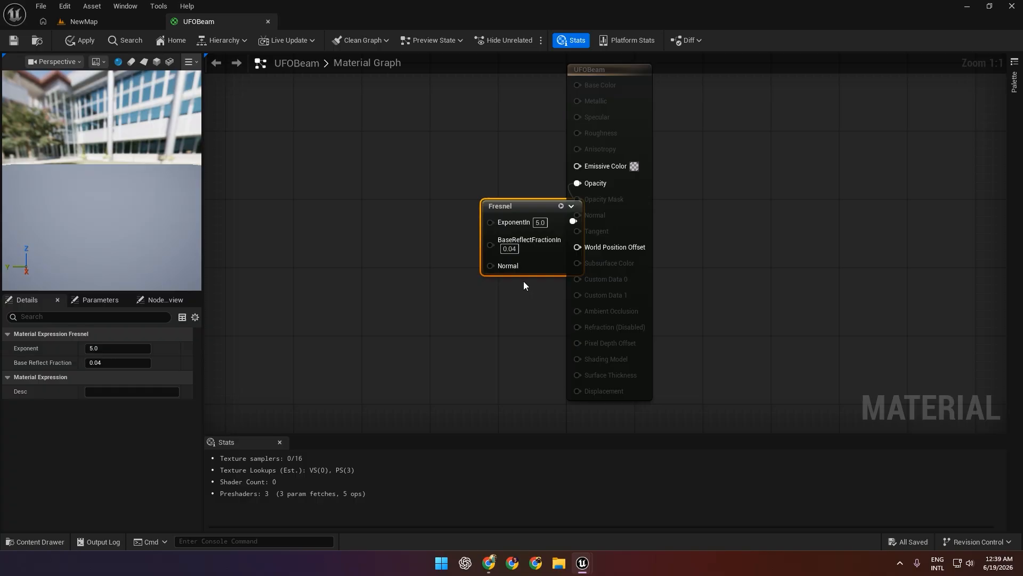
{"action": "left_click_drag", "start_coordinate": [542, 203], "coordinate": [482, 169]}
Preview the material on a cylinder with the preview scene's background and floor hidden.
{"action": "left_click", "coordinate": [130, 63]}
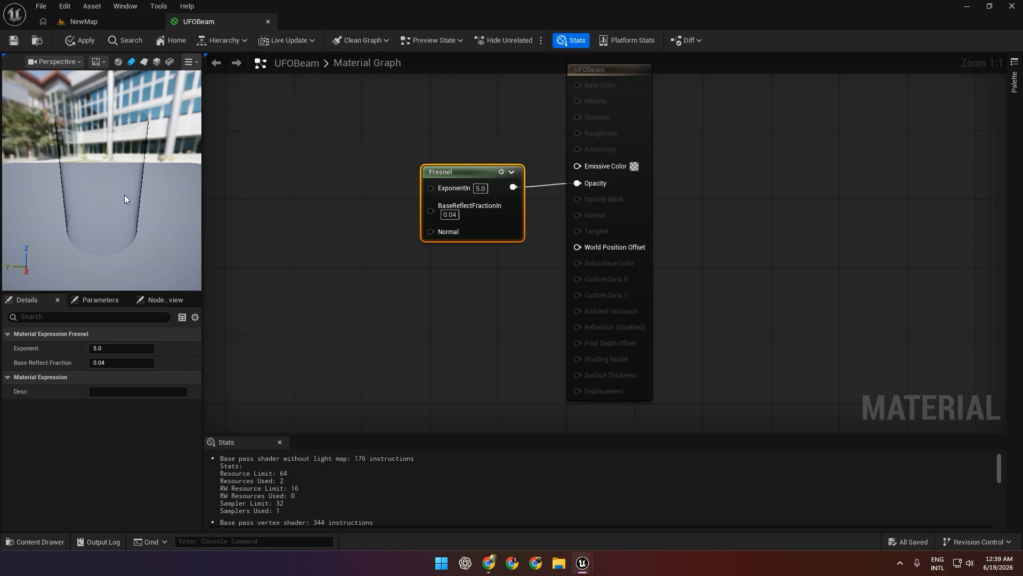
{"action": "left_click_drag", "start_coordinate": [125, 199], "coordinate": [122, 160]}
{"action": "left_click", "coordinate": [98, 63]}
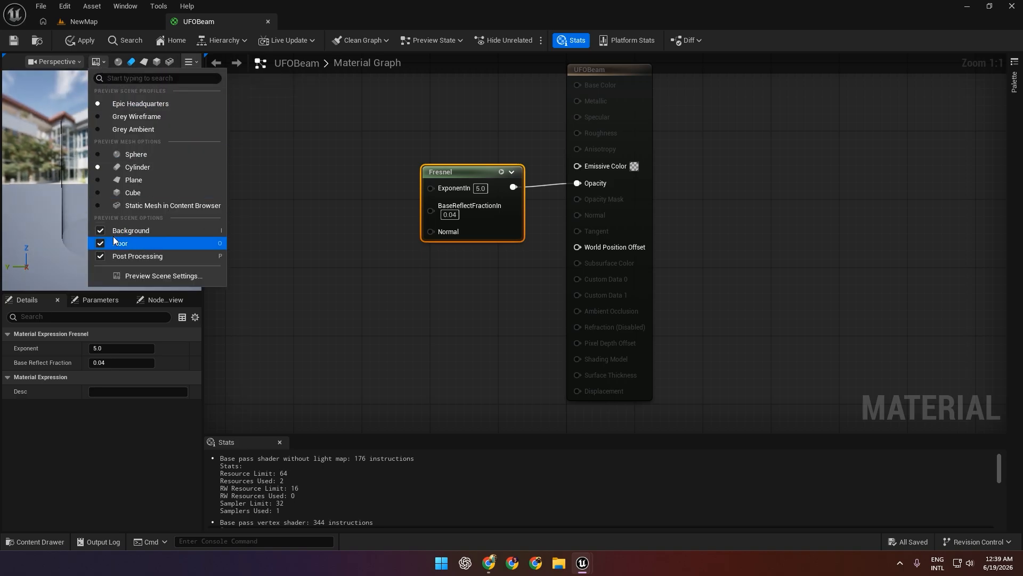
{"action": "left_click", "coordinate": [100, 230]}
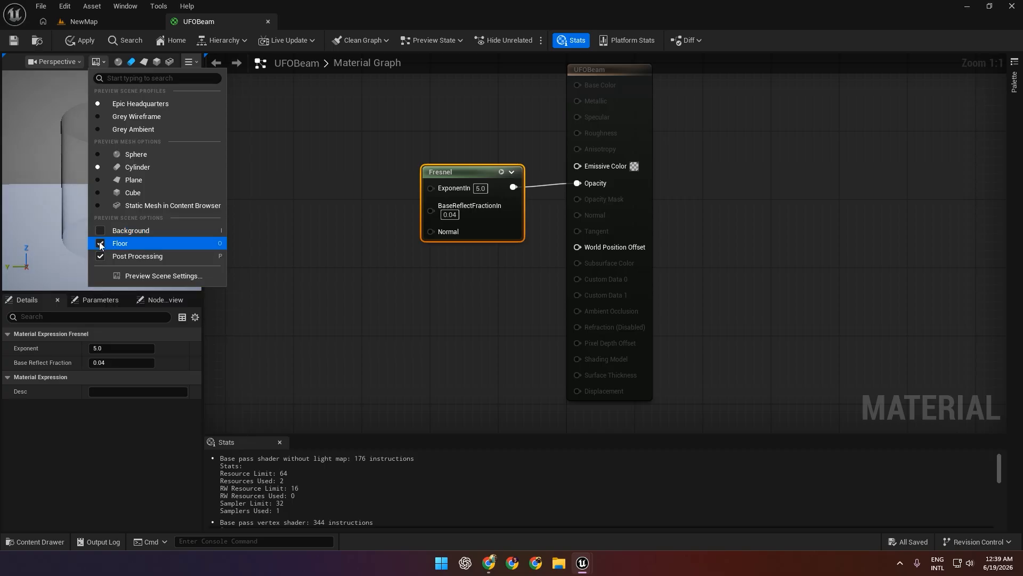
{"action": "left_click", "coordinate": [100, 244]}
{"action": "left_click", "coordinate": [67, 242]}
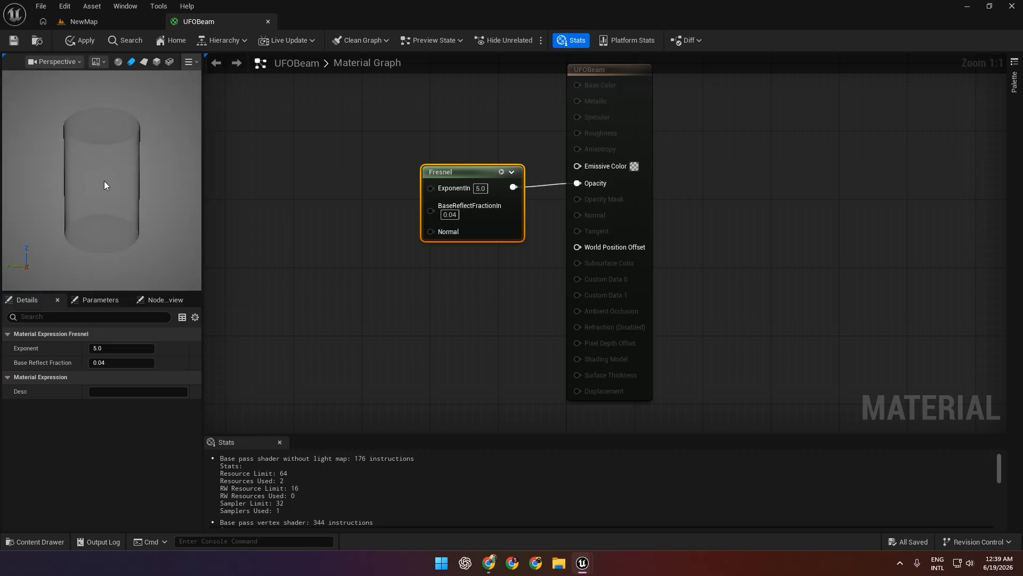
{"action": "left_click_drag", "start_coordinate": [104, 185], "coordinate": [118, 172]}
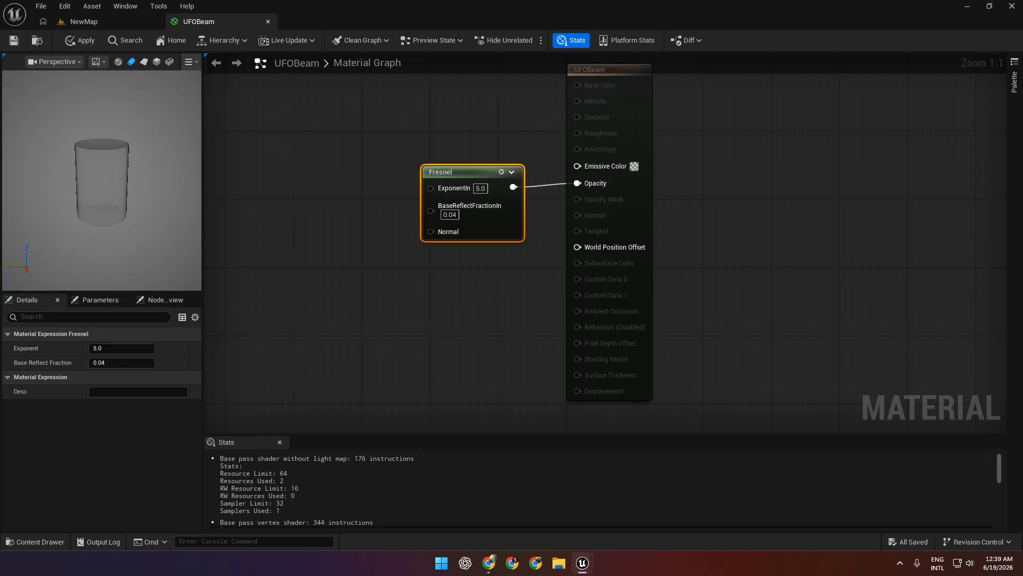
{"action": "scroll", "coordinate": [114, 183], "scroll_direction": "up", "scroll_amount": 4}
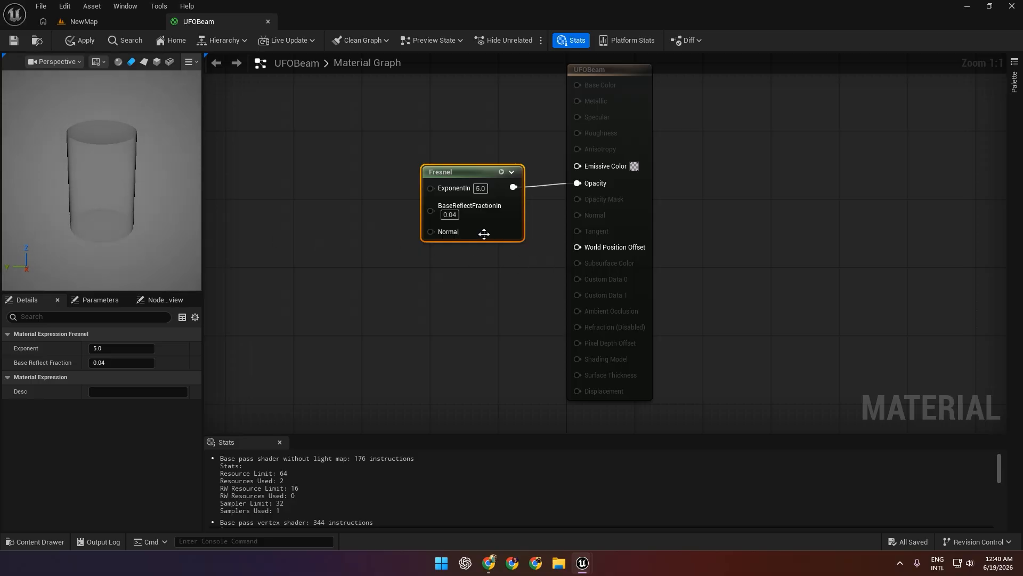
Set the Fresnel node's base reflect fraction to 0.02 and exponent to 30, and move the node lower in the graph.
{"action": "type", "text": "2"}
{"action": "left_click", "coordinate": [469, 284]}
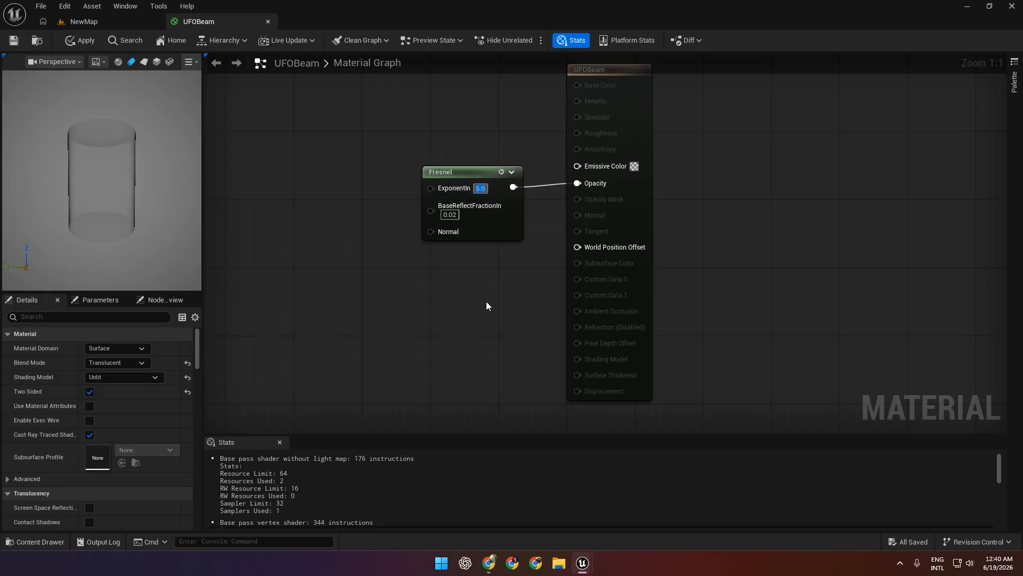
{"action": "type", "text": "30"}
{"action": "key", "text": "Return"}
{"action": "right_click_drag", "start_coordinate": [381, 247], "coordinate": [425, 305]}
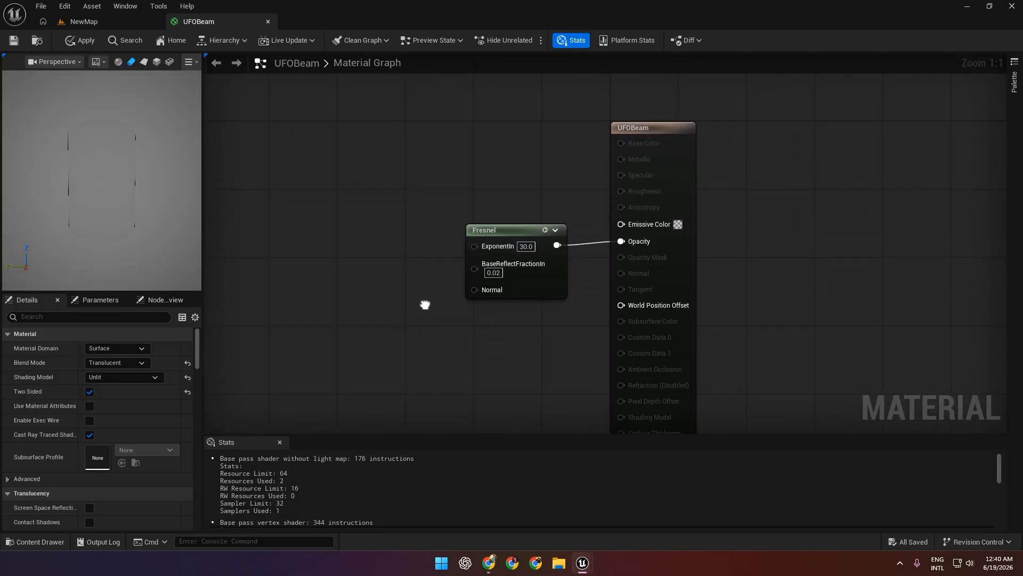
{"action": "right_click_drag", "start_coordinate": [591, 326], "coordinate": [555, 266]}
{"action": "left_click_drag", "start_coordinate": [518, 229], "coordinate": [529, 292]}
Add a TextureCoordinate node in the empty graph area well to the left of the Fresnel node.
{"action": "left_click_drag", "start_coordinate": [596, 168], "coordinate": [442, 162]}
{"action": "right_click_drag", "start_coordinate": [349, 207], "coordinate": [551, 224]}
{"action": "right_click", "coordinate": [245, 202]}
{"action": "type", "text": "te"}
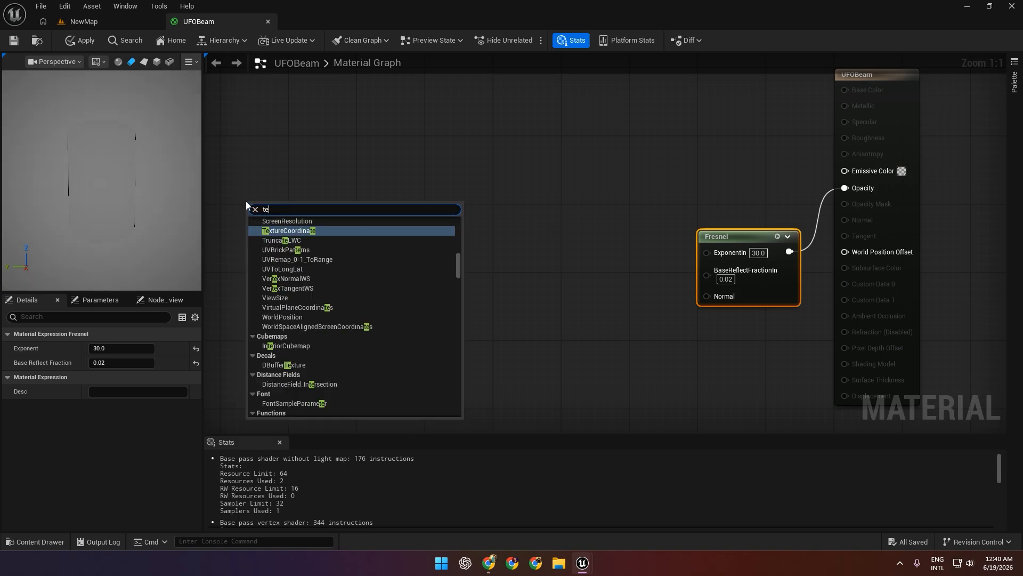
{"action": "type", "text": "xtur"}
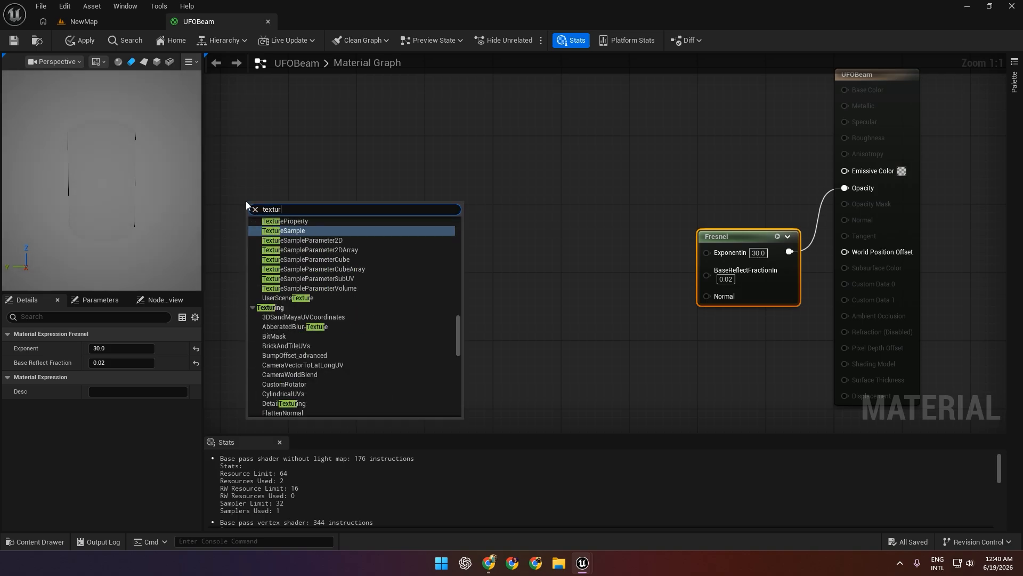
{"action": "type", "text": "e co"}
{"action": "left_click", "coordinate": [315, 231]}
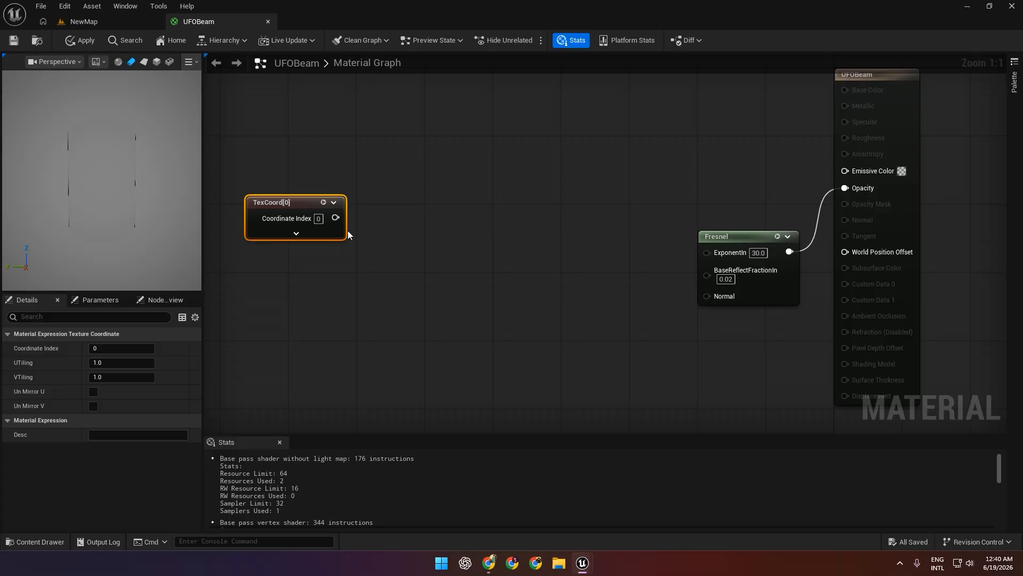
{"action": "mouse_move", "coordinate": [306, 206]}
{"action": "left_mouse_down"}
{"action": "mouse_move", "coordinate": [305, 187]}
{"action": "mouse_move", "coordinate": [297, 189]}
{"action": "left_mouse_up"}
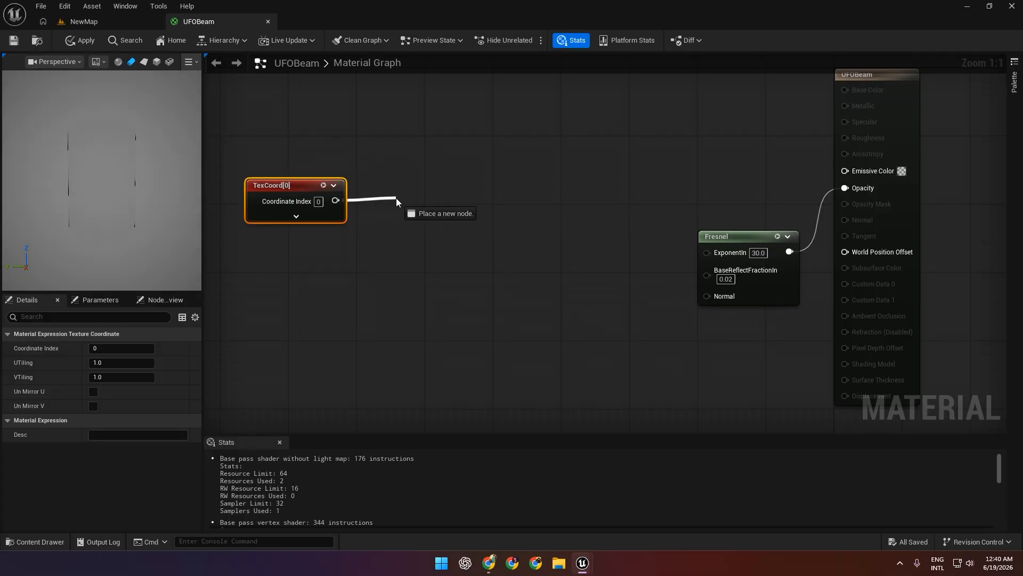
Add a Panner node fed by the TexCoord output and line it up beside the TexCoord node.
{"action": "left_click_drag", "start_coordinate": [396, 198], "coordinate": [396, 198]}
{"action": "type", "text": "pann"}
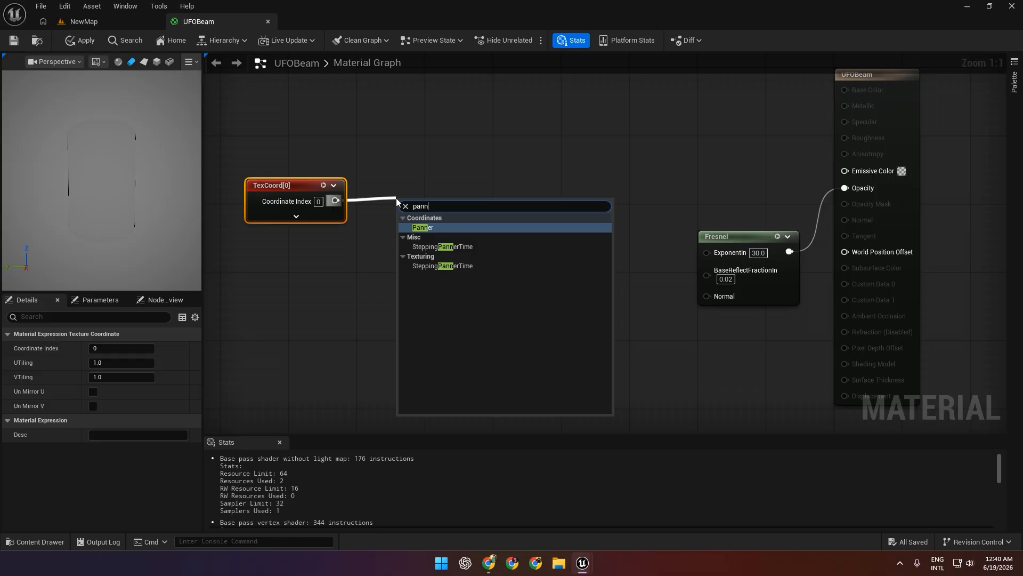
{"action": "key", "text": "Return"}
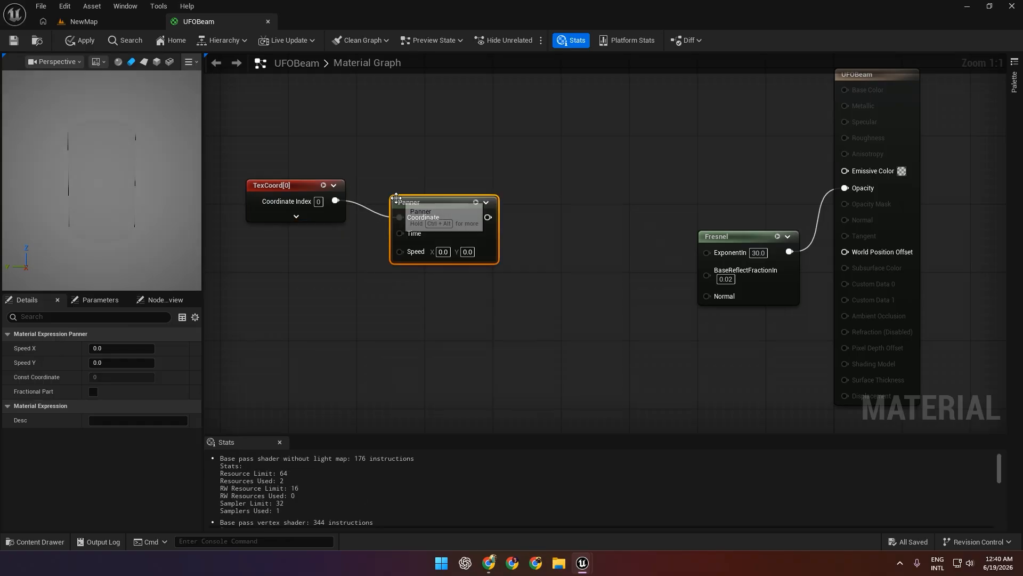
{"action": "left_click", "coordinate": [395, 177]}
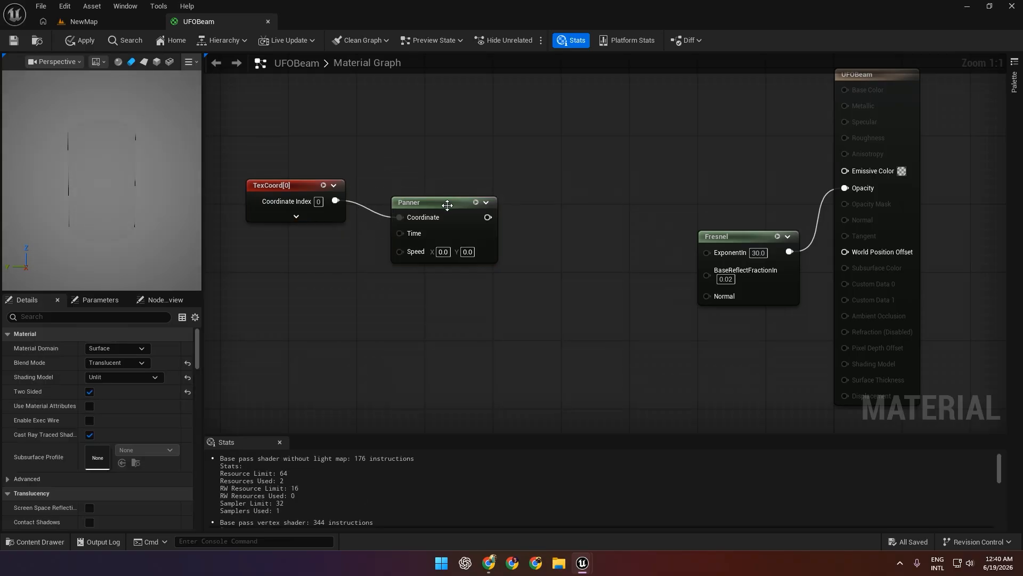
{"action": "left_click_drag", "start_coordinate": [445, 204], "coordinate": [411, 187]}
Add a Sine node fed by the Panner output, expand it to show its period, and align it with the Panner.
{"action": "right_click_drag", "start_coordinate": [467, 202], "coordinate": [405, 196]}
{"action": "left_click_drag", "start_coordinate": [392, 194], "coordinate": [438, 197]}
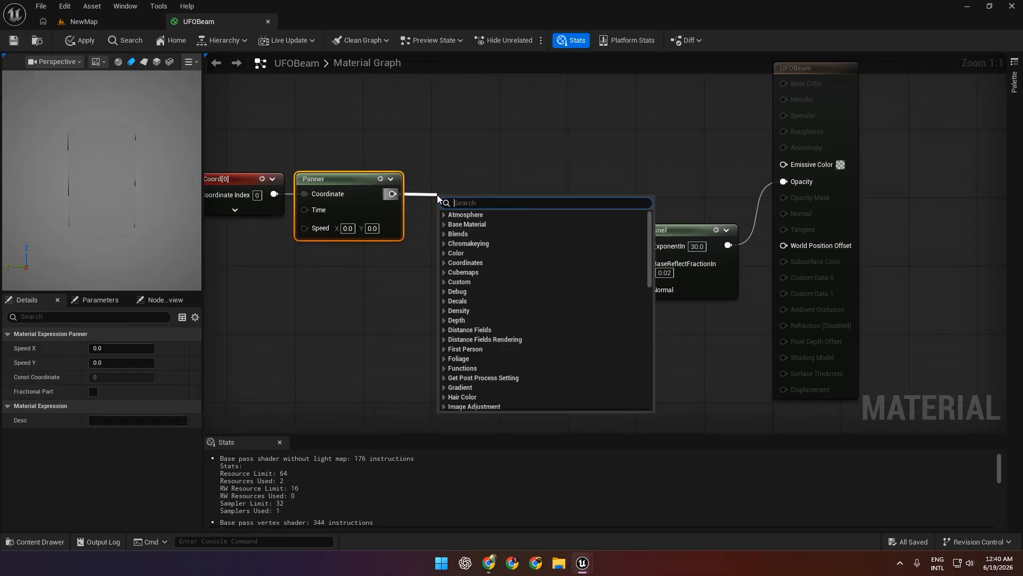
{"action": "type", "text": "sing"}
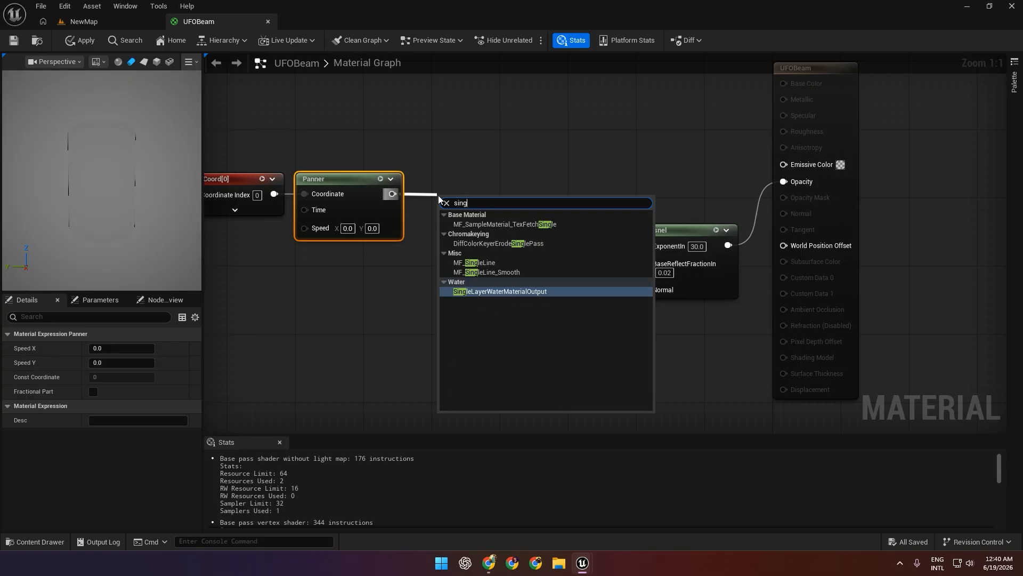
{"action": "key", "text": "BackSpace"}
{"action": "type", "text": "e"}
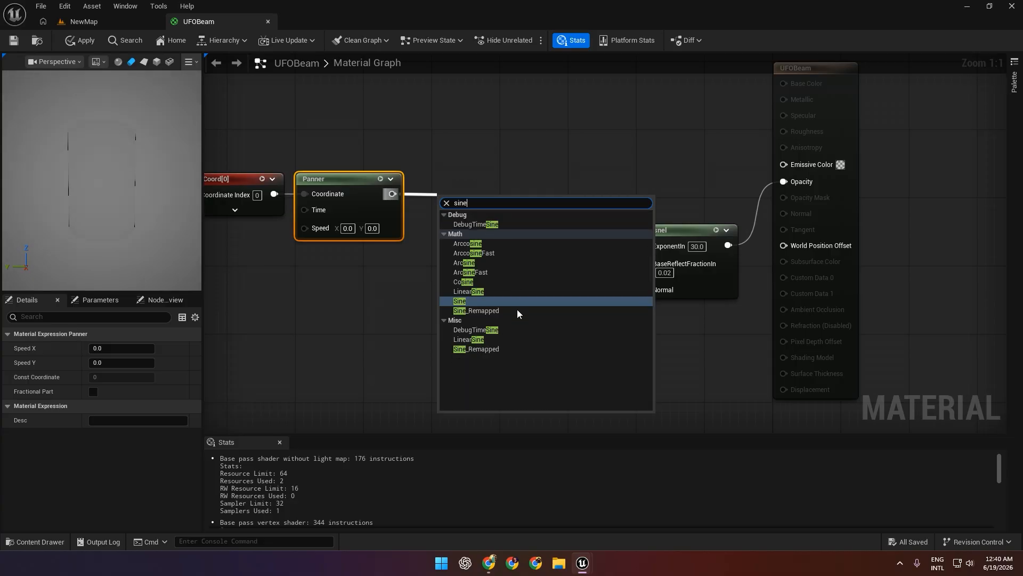
{"action": "left_click", "coordinate": [474, 301]}
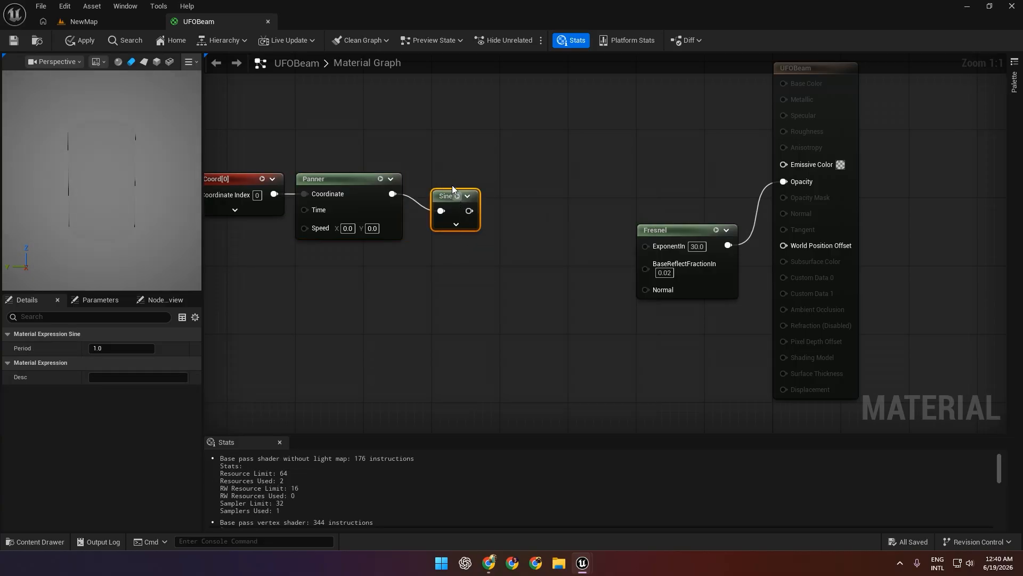
{"action": "left_click_drag", "start_coordinate": [455, 230], "coordinate": [438, 213]}
{"action": "left_click", "coordinate": [438, 210]}
{"action": "right_click_drag", "start_coordinate": [363, 288], "coordinate": [443, 288]}
{"action": "left_click_drag", "start_coordinate": [341, 139], "coordinate": [440, 190]}
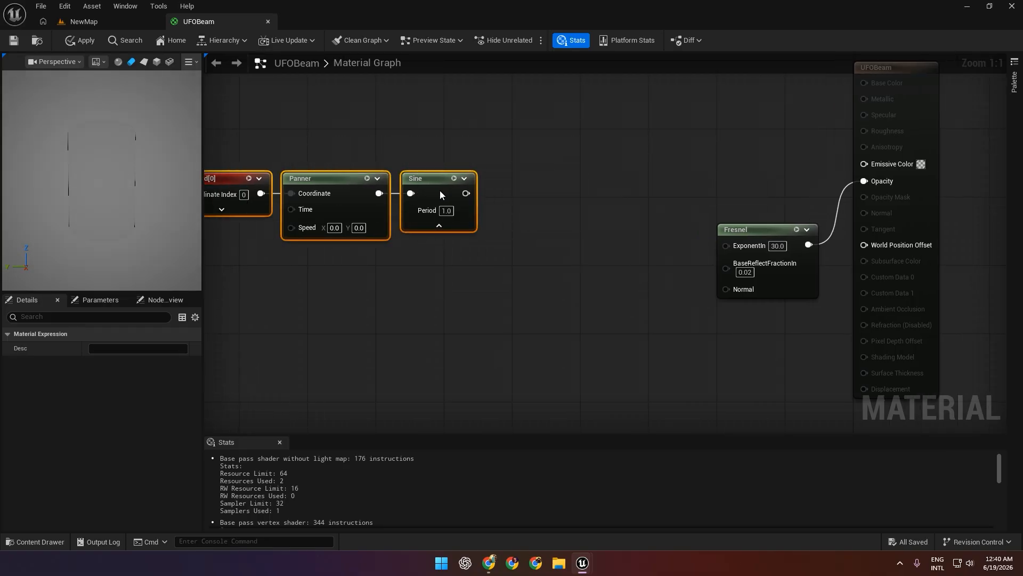
Add an AppendVector node with the Sine output connected to its A input.
{"action": "right_click_drag", "start_coordinate": [491, 201], "coordinate": [365, 212]}
{"action": "left_click_drag", "start_coordinate": [430, 205], "coordinate": [429, 204]}
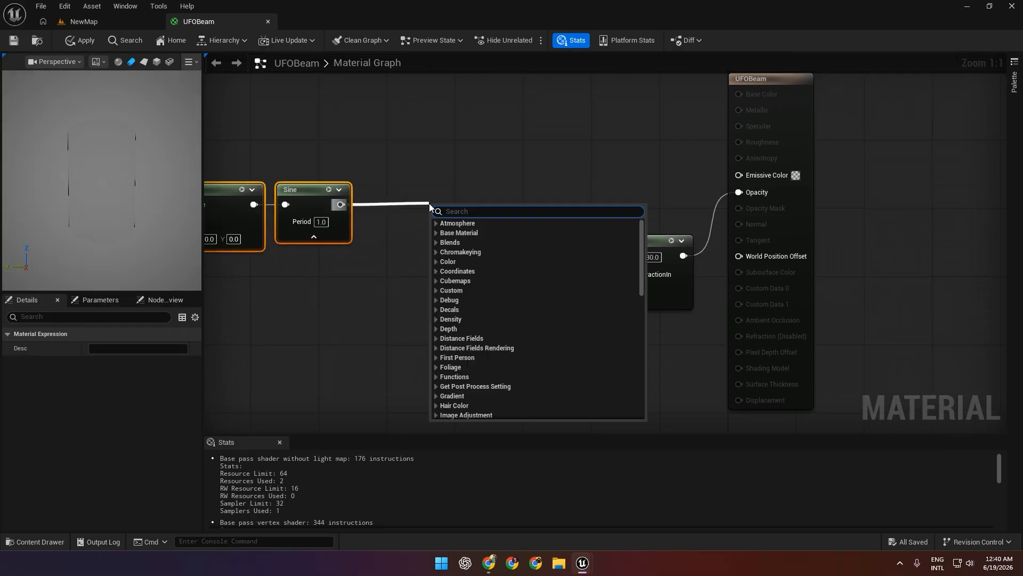
{"action": "type", "text": "aooe=="}
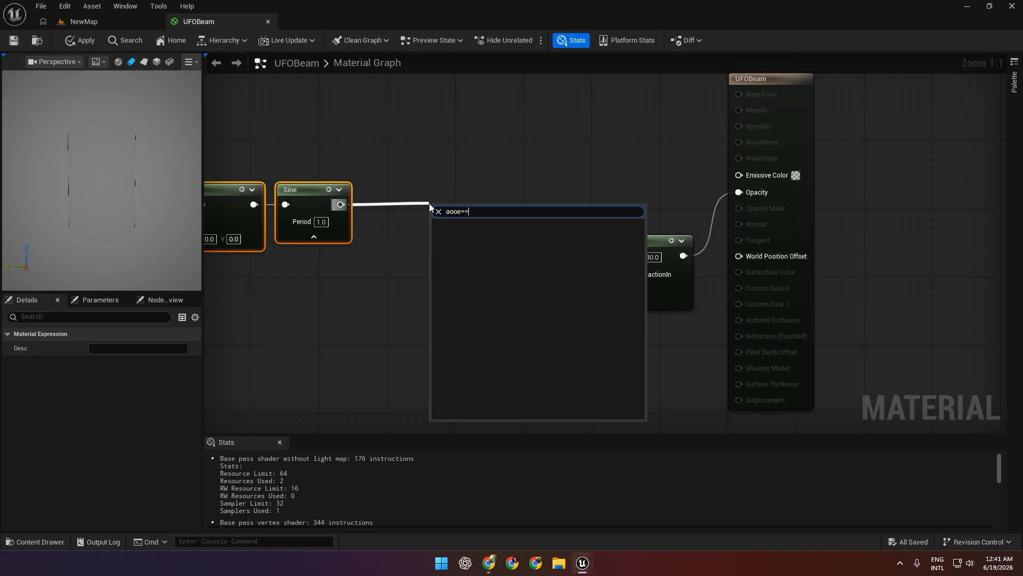
{"action": "key", "text": "BackSpace"}
{"action": "key", "text": "BackSpace"}
{"action": "key", "text": "BackSpace"}
{"action": "key", "text": "BackSpace"}
{"action": "key", "text": "BackSpace"}
{"action": "type", "text": "appe"}
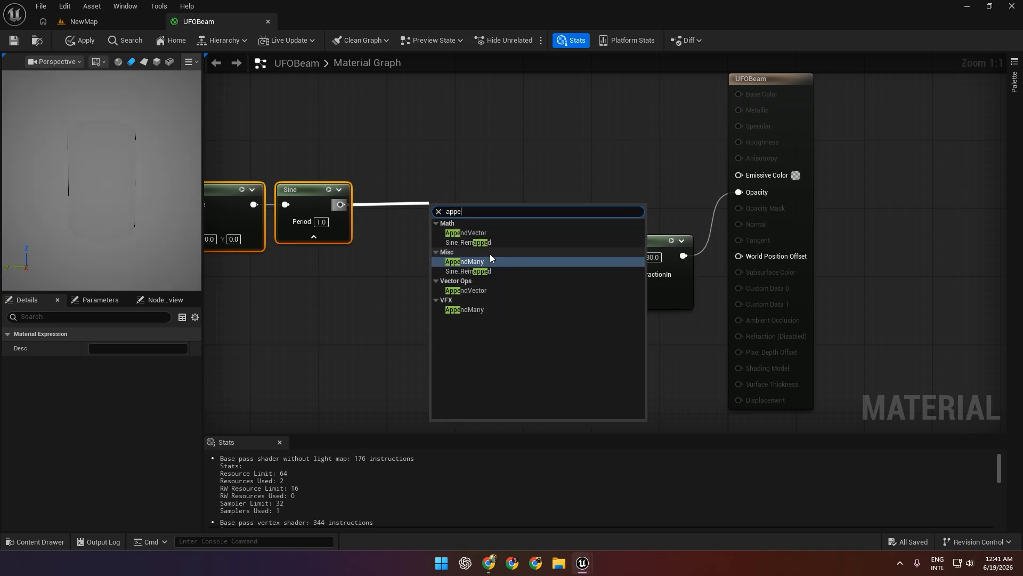
{"action": "left_click", "coordinate": [486, 234]}
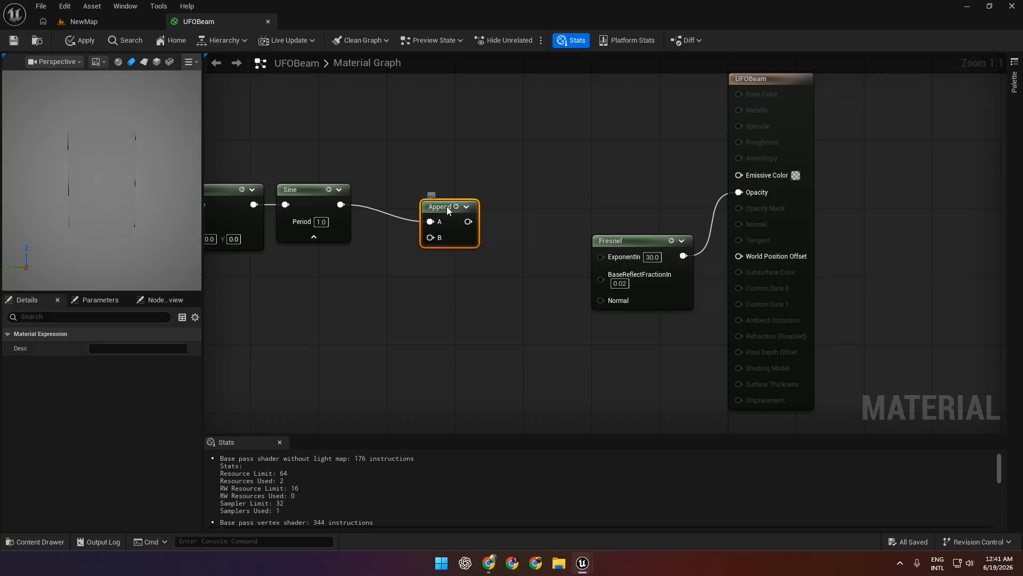
Align the Append node with Sine and add a Constant node connected to its B input.
{"action": "left_click_drag", "start_coordinate": [430, 194], "coordinate": [404, 254]}
{"action": "type", "text": "cons"}
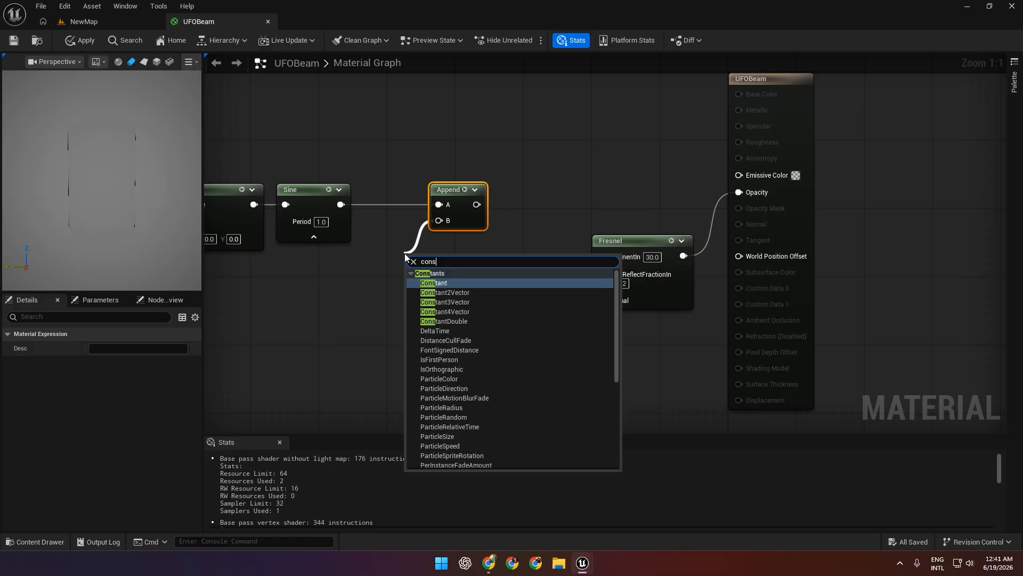
{"action": "key", "text": "Return"}
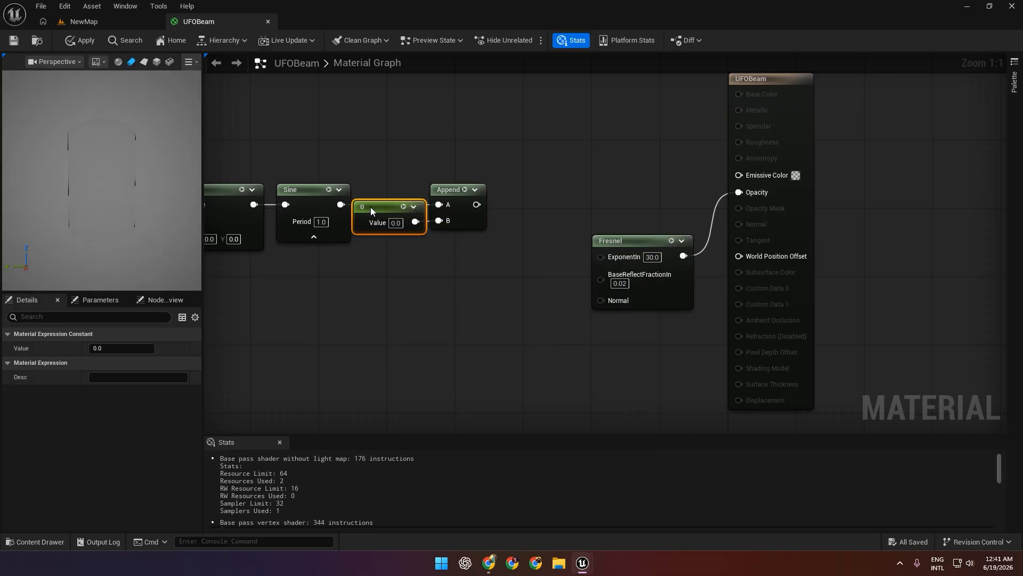
{"action": "right_click_drag", "start_coordinate": [490, 276], "coordinate": [385, 284]}
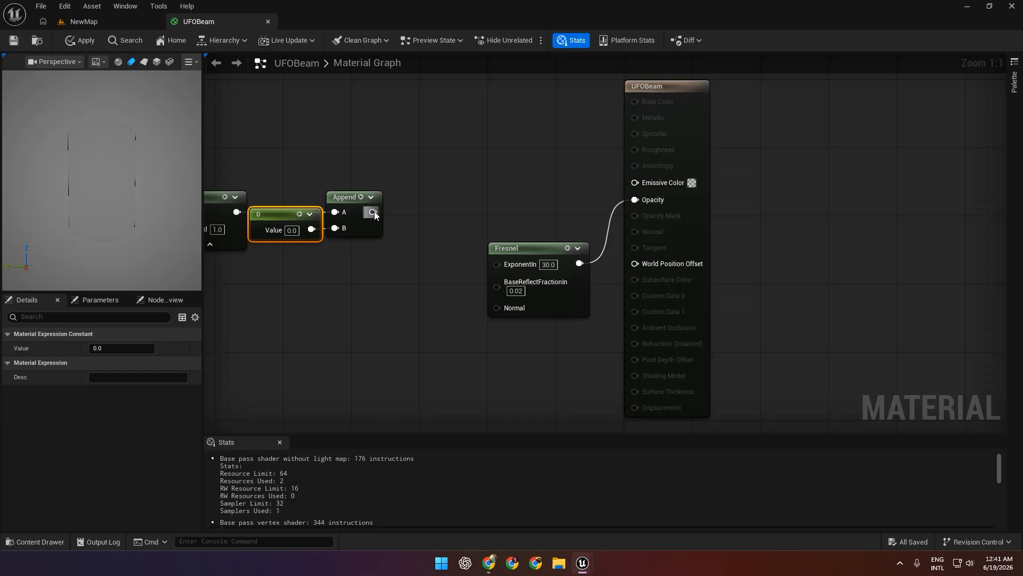
Add a Multiply node with the Append output connected to its A input and line it up beside Append.
{"action": "left_click_drag", "start_coordinate": [374, 211], "coordinate": [408, 212]}
{"action": "type", "text": "mul"}
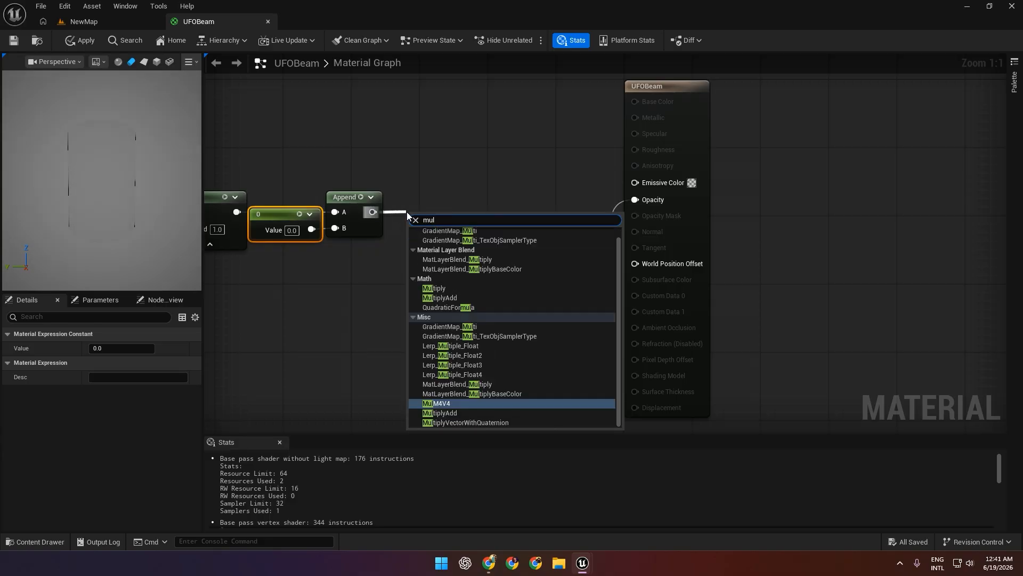
{"action": "left_click", "coordinate": [461, 288]}
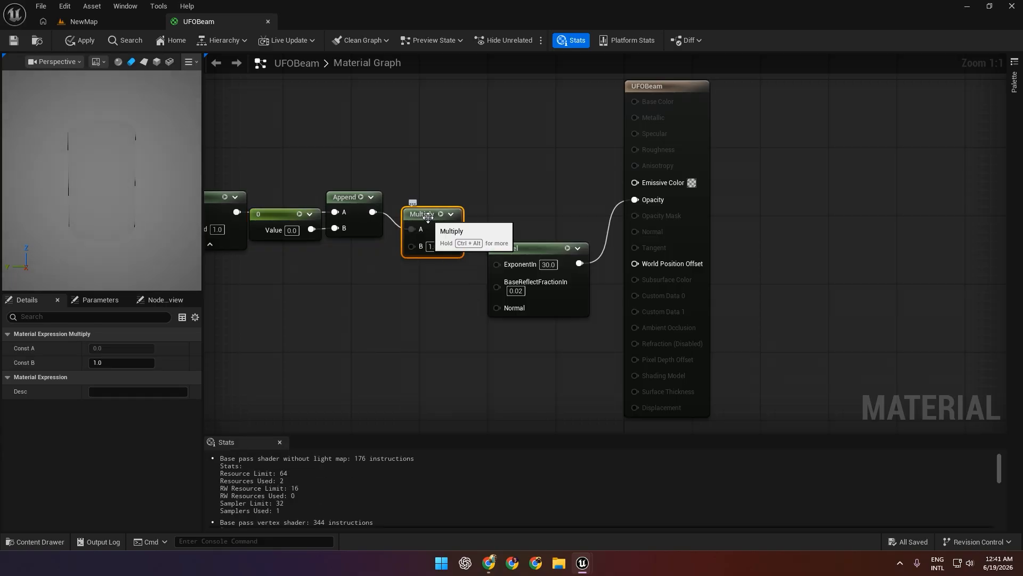
{"action": "left_click_drag", "start_coordinate": [428, 218], "coordinate": [433, 201]}
{"action": "right_click_drag", "start_coordinate": [361, 311], "coordinate": [421, 269]}
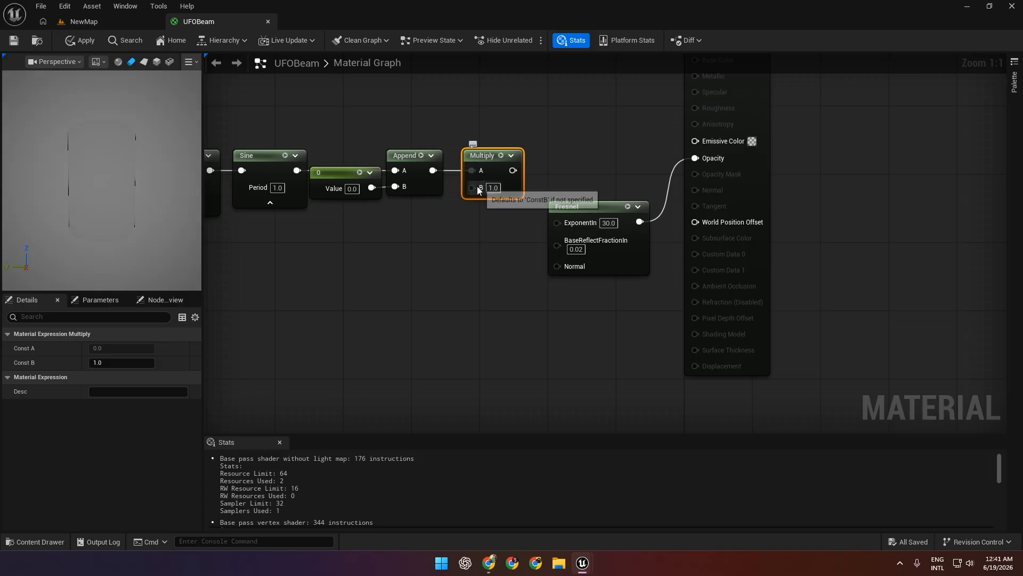
{"action": "left_click_drag", "start_coordinate": [472, 188], "coordinate": [375, 289]}
{"action": "type", "text": "const"}
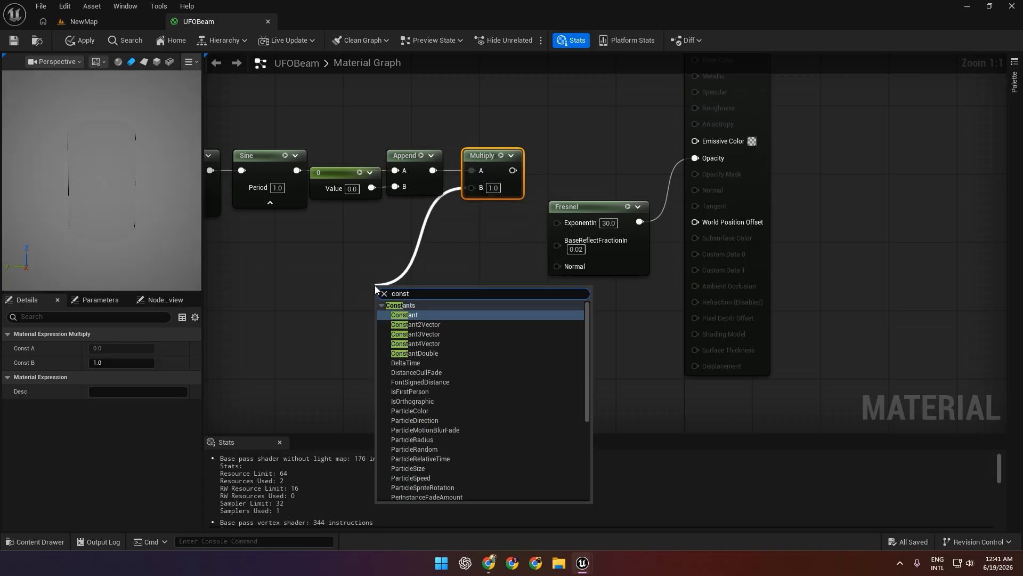
{"action": "left_click", "coordinate": [418, 324]}
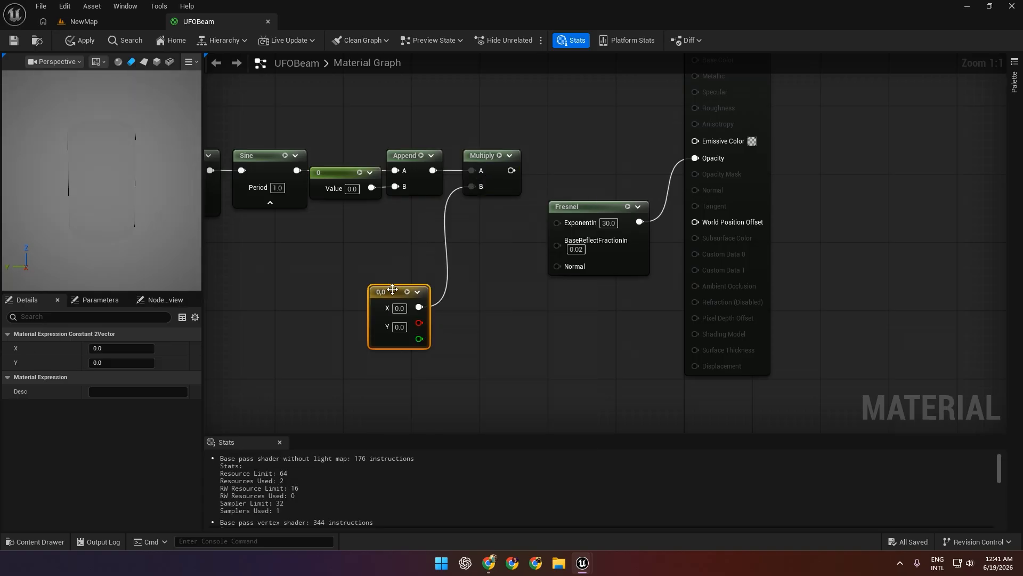
{"action": "left_click_drag", "start_coordinate": [393, 290], "coordinate": [375, 231]}
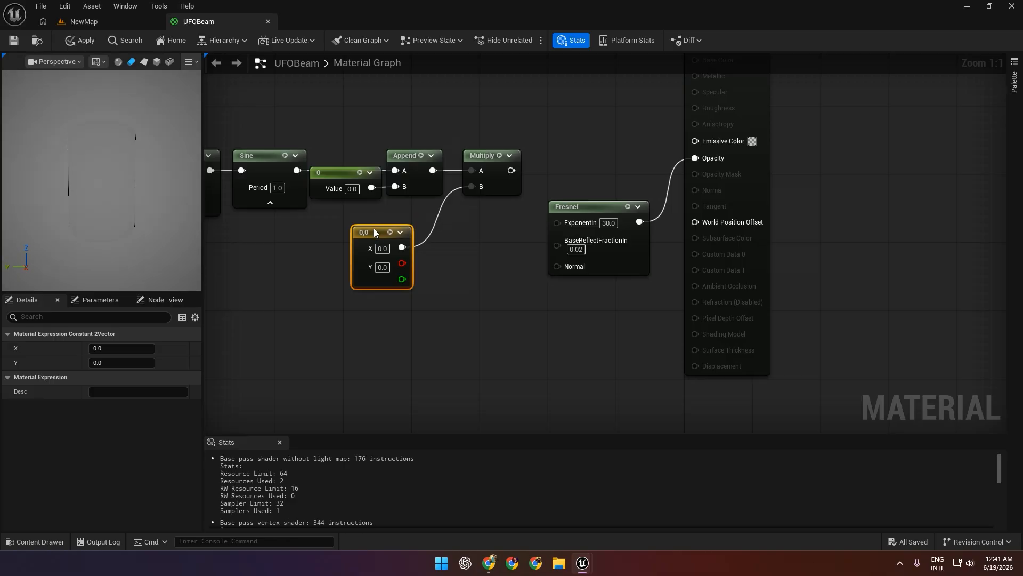
{"action": "key", "text": "Delete"}
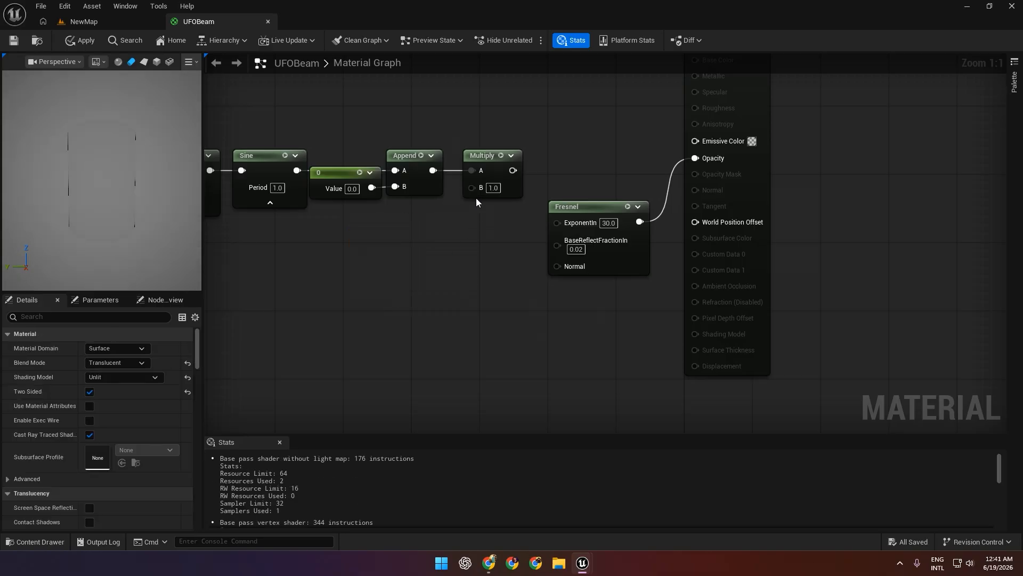
Add a Constant3Vector node connected to the Multiply node's B input and place it below the chain.
{"action": "left_click_drag", "start_coordinate": [472, 187], "coordinate": [372, 262]}
{"action": "type", "text": "c"}
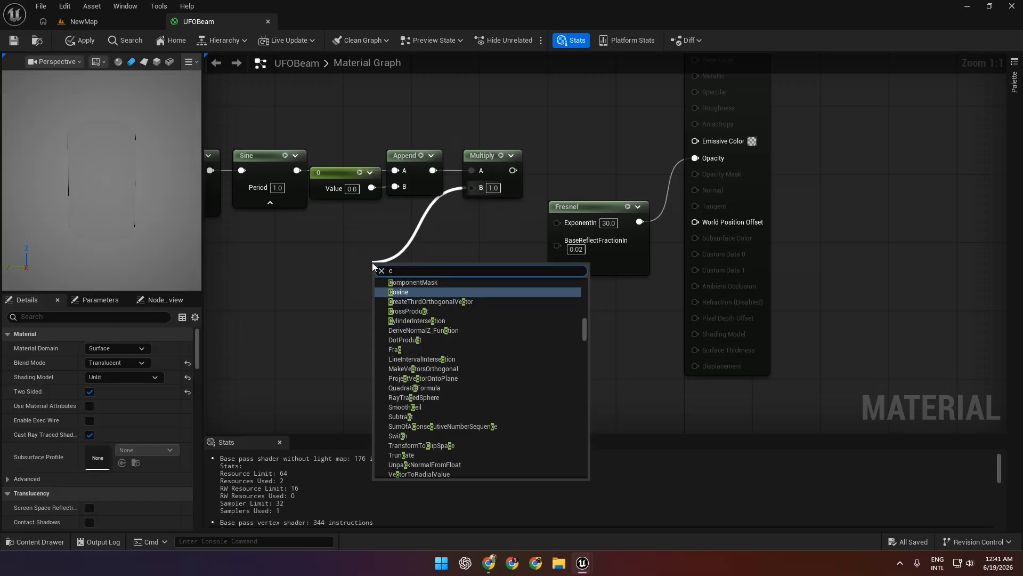
{"action": "type", "text": "ons"}
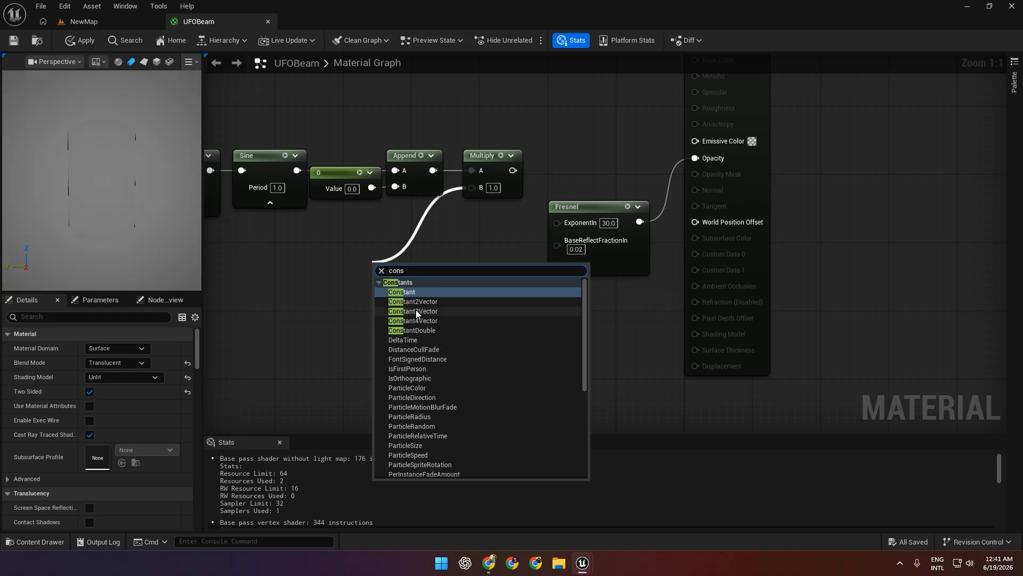
{"action": "left_click", "coordinate": [416, 312]}
{"action": "left_click_drag", "start_coordinate": [394, 268], "coordinate": [321, 223]}
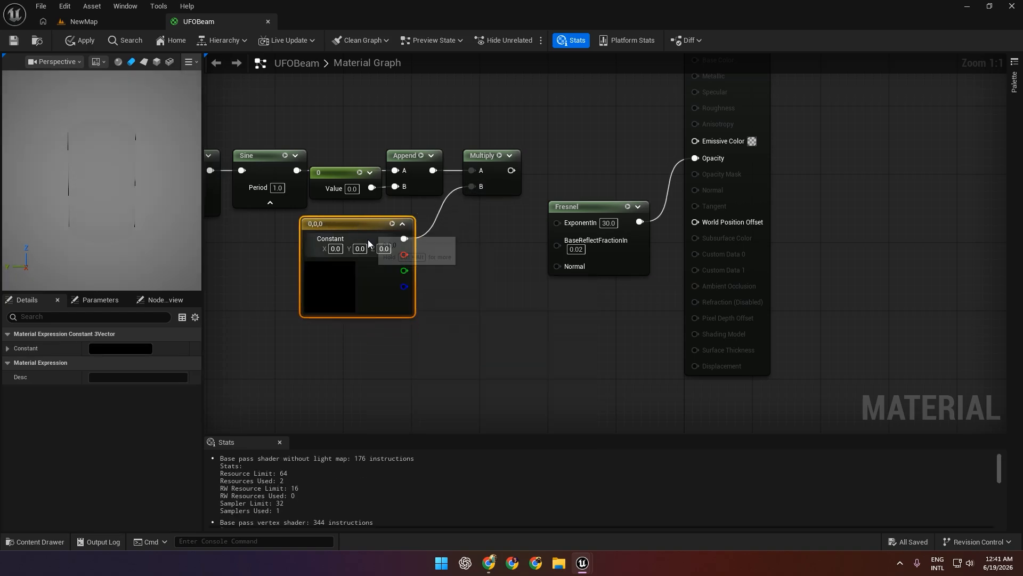
Set the Constant3Vector's Y and Z values to 1.0 to make the colour cyan.
{"action": "left_click", "coordinate": [359, 249]}
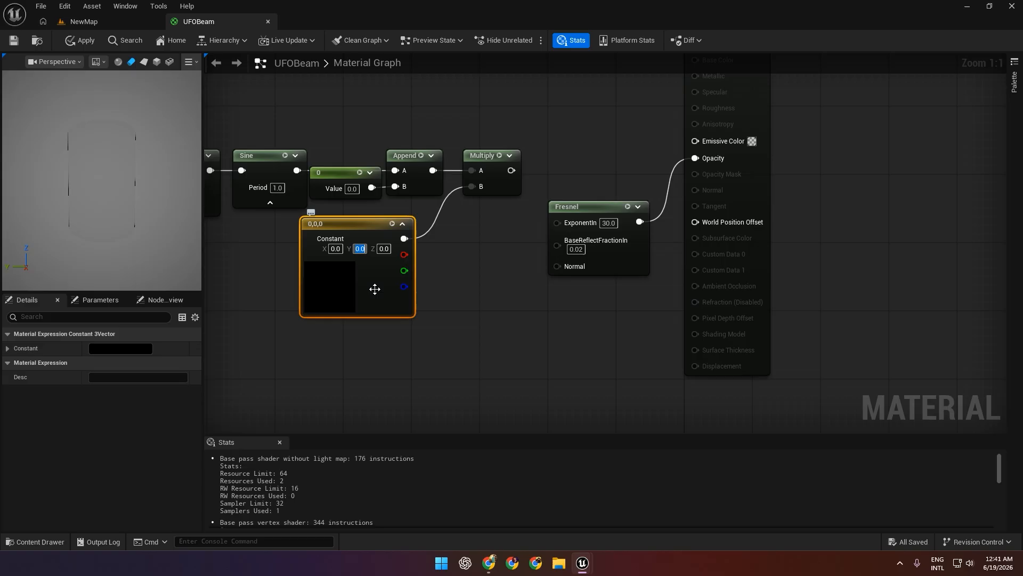
{"action": "type", "text": "1"}
{"action": "left_click", "coordinate": [403, 342]}
{"action": "type", "text": "1"}
{"action": "key", "text": "Return"}
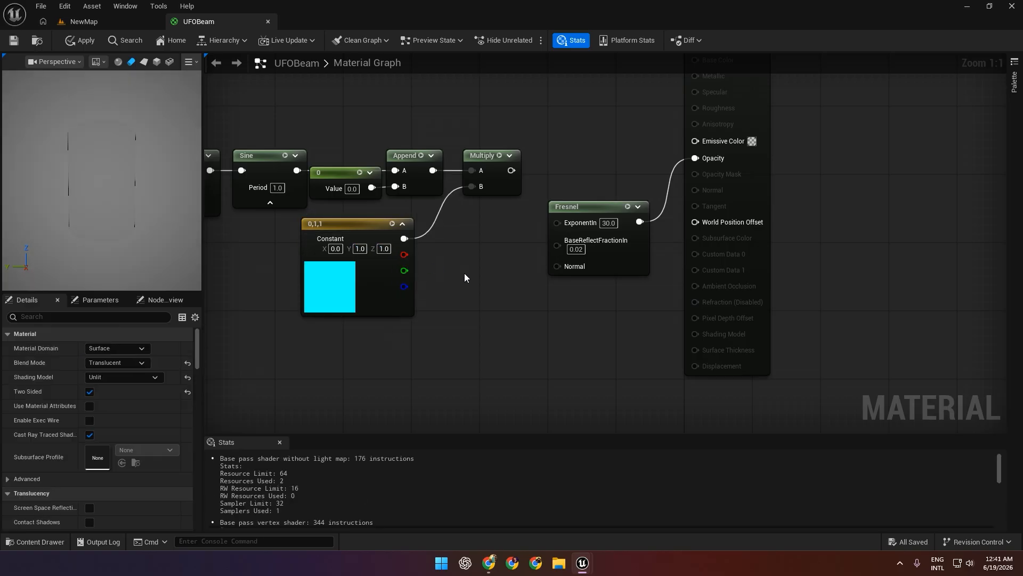
Add a second Multiply node fed by the first Multiply's output and connect its output to Emissive Color.
{"action": "right_click_drag", "start_coordinate": [468, 270], "coordinate": [372, 279]}
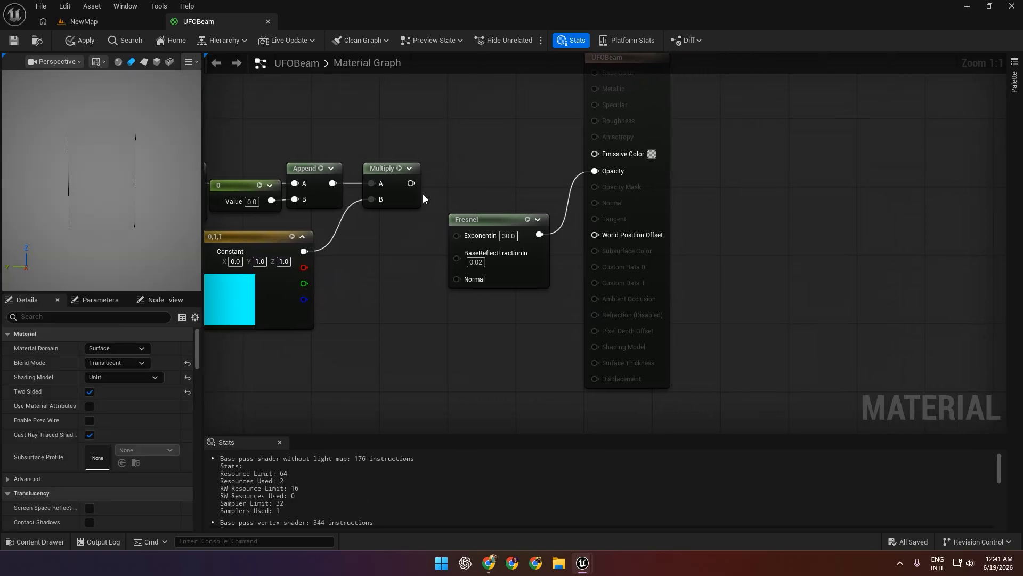
{"action": "left_click_drag", "start_coordinate": [465, 184], "coordinate": [465, 183]}
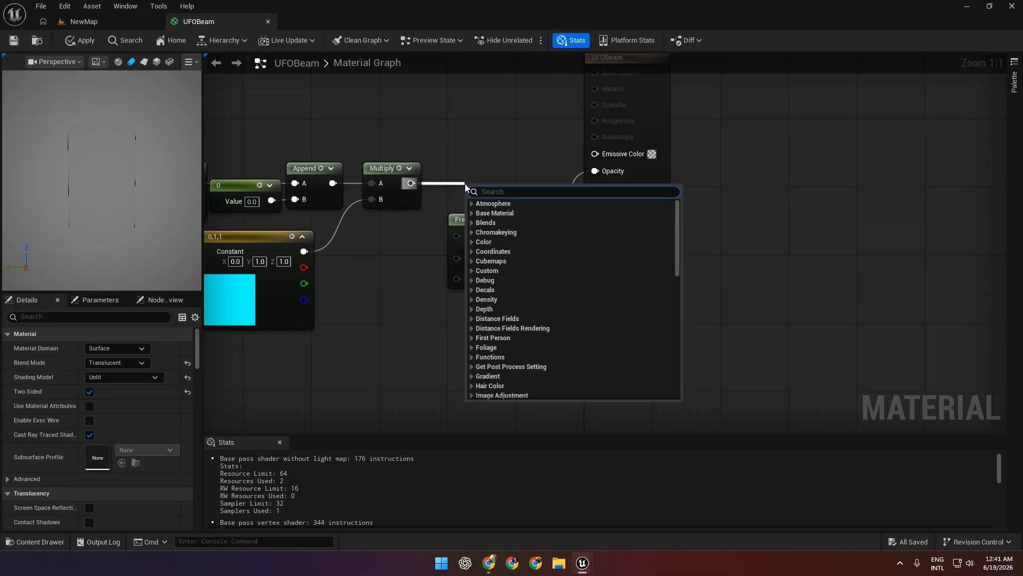
{"action": "type", "text": "*"}
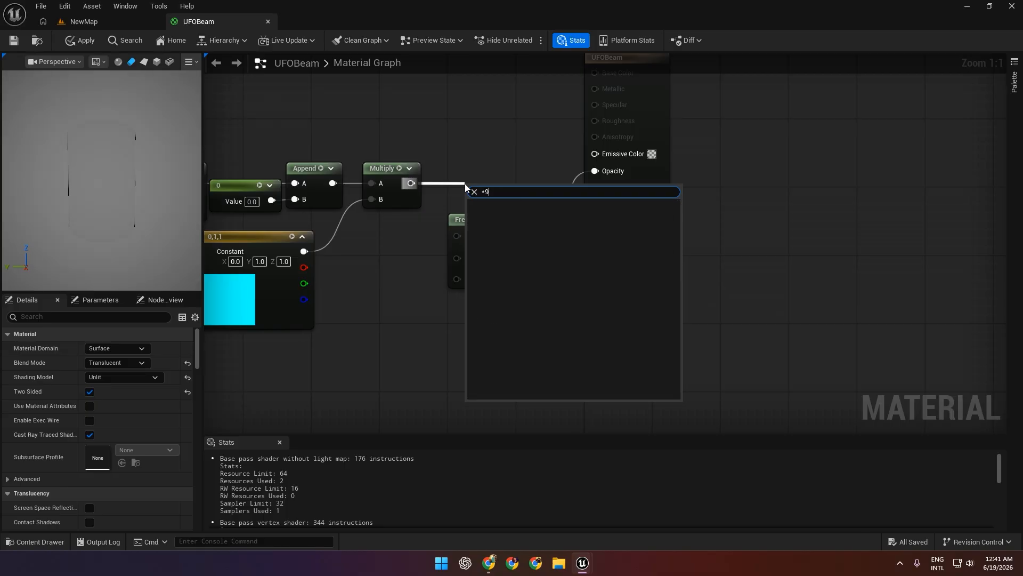
{"action": "left_click", "coordinate": [496, 213]}
{"action": "left_click_drag", "start_coordinate": [488, 199], "coordinate": [480, 176]}
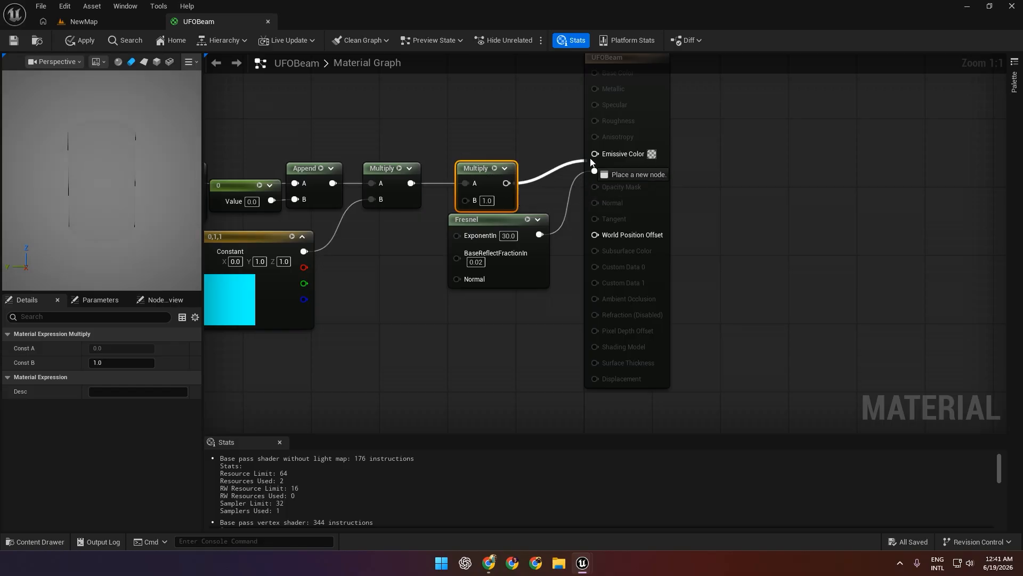
{"action": "left_click_drag", "start_coordinate": [590, 161], "coordinate": [595, 154]}
Select the main node chain together with the material output and line it up straight with the Emissive Color input.
{"action": "scroll", "coordinate": [504, 261], "scroll_direction": "down", "scroll_amount": 4}
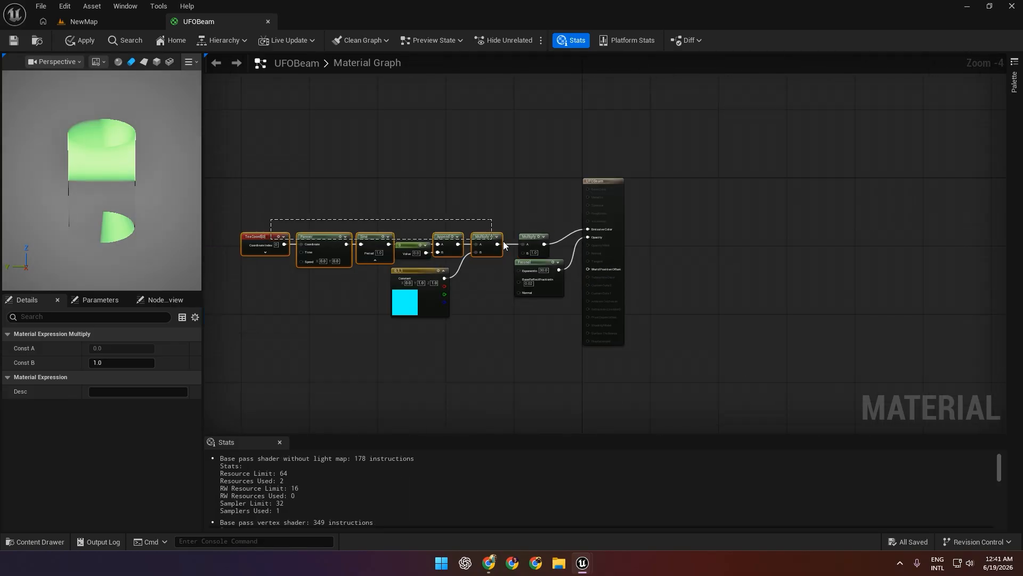
{"action": "left_click_drag", "start_coordinate": [503, 241], "coordinate": [533, 225]}
{"action": "left_click_drag", "start_coordinate": [263, 195], "coordinate": [648, 231]}
Set the second Multiply node's B value to 5.0 and clear the node selection.
{"action": "scroll", "coordinate": [586, 254], "scroll_direction": "up", "scroll_amount": 4}
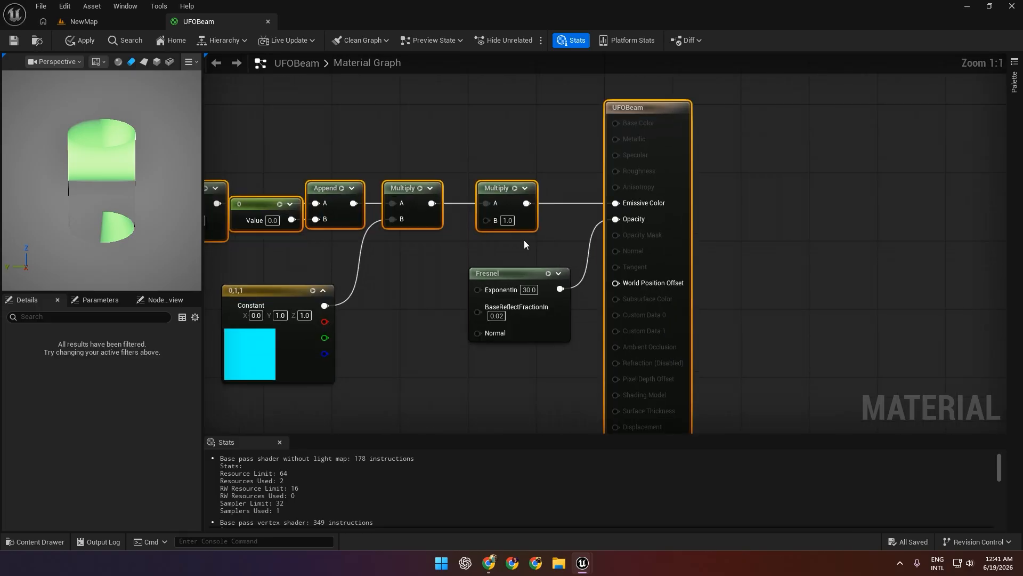
{"action": "right_click_drag", "start_coordinate": [525, 241], "coordinate": [494, 256]}
{"action": "left_click", "coordinate": [477, 235]}
{"action": "type", "text": "5"}
{"action": "key", "text": "Return"}
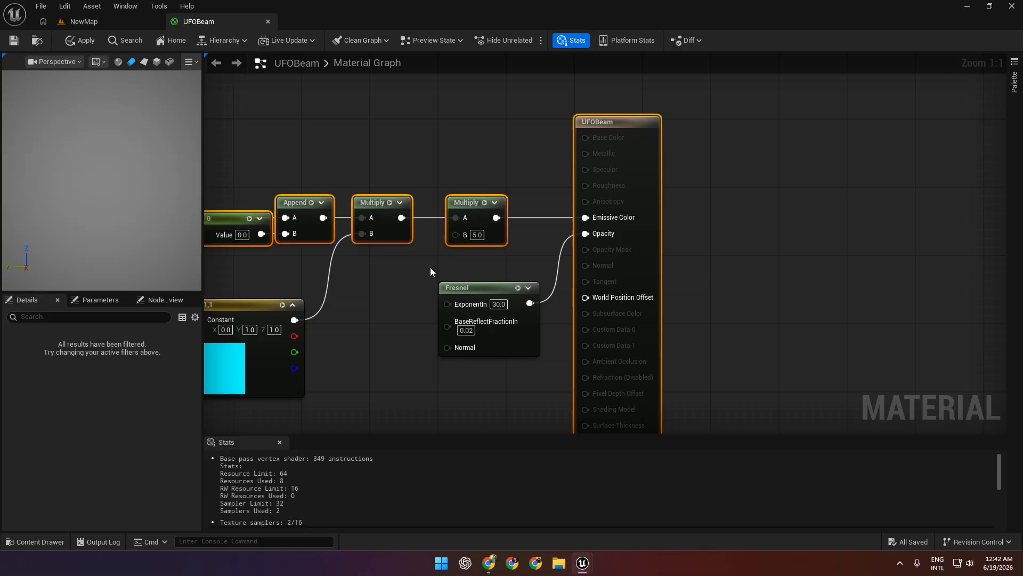
{"action": "left_click", "coordinate": [431, 267]}
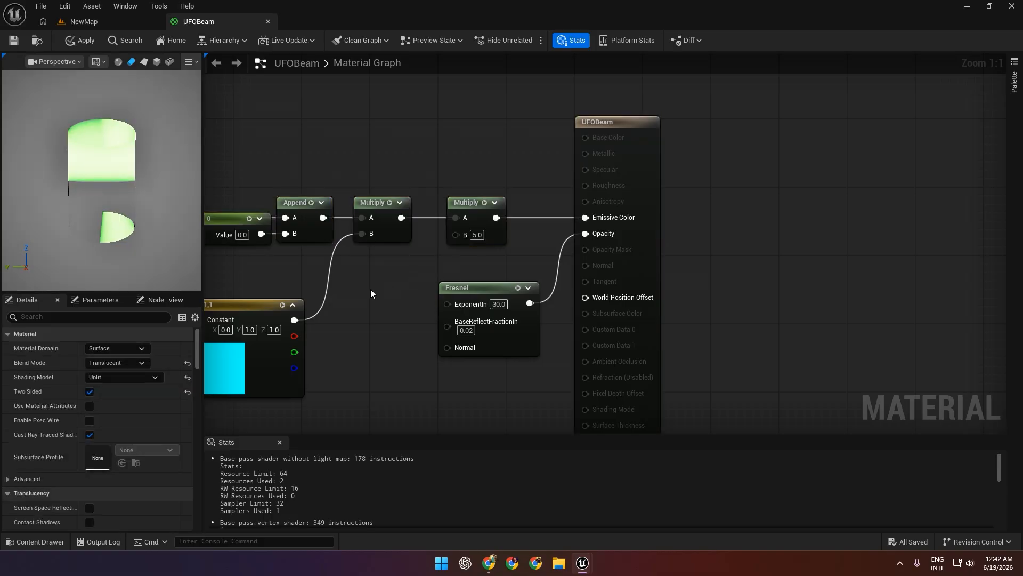
Set the Sine node's Period to 0.5.
{"action": "right_click_drag", "start_coordinate": [370, 289], "coordinate": [451, 244]}
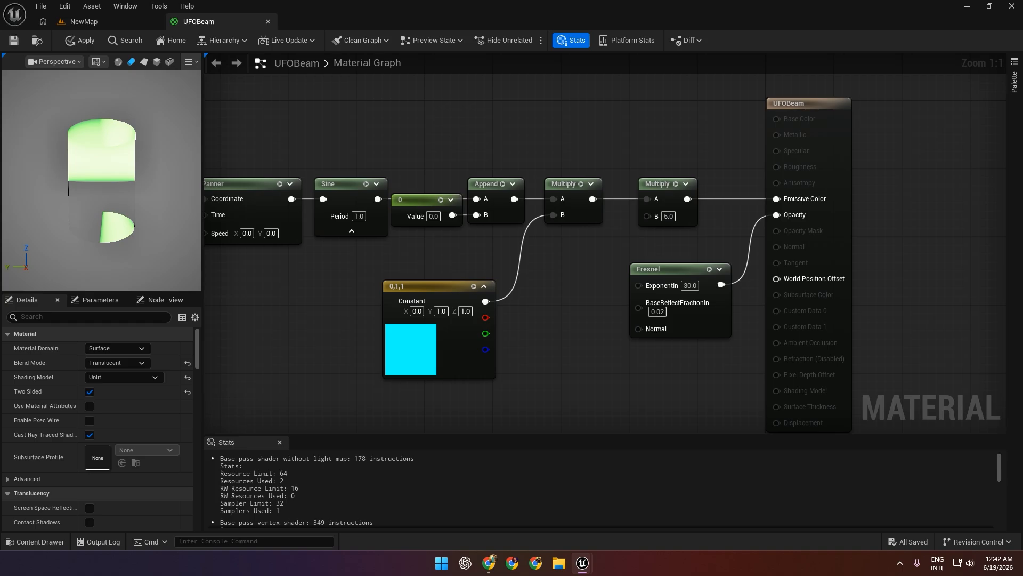
{"action": "right_click_drag", "start_coordinate": [361, 278], "coordinate": [396, 272]}
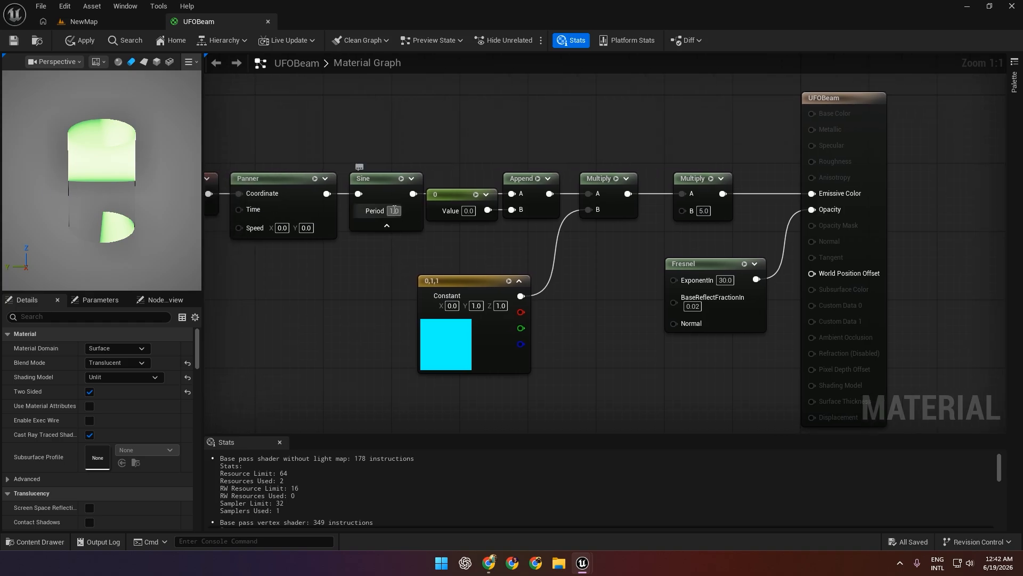
{"action": "type", "text": "0.5"}
{"action": "key", "text": "Return"}
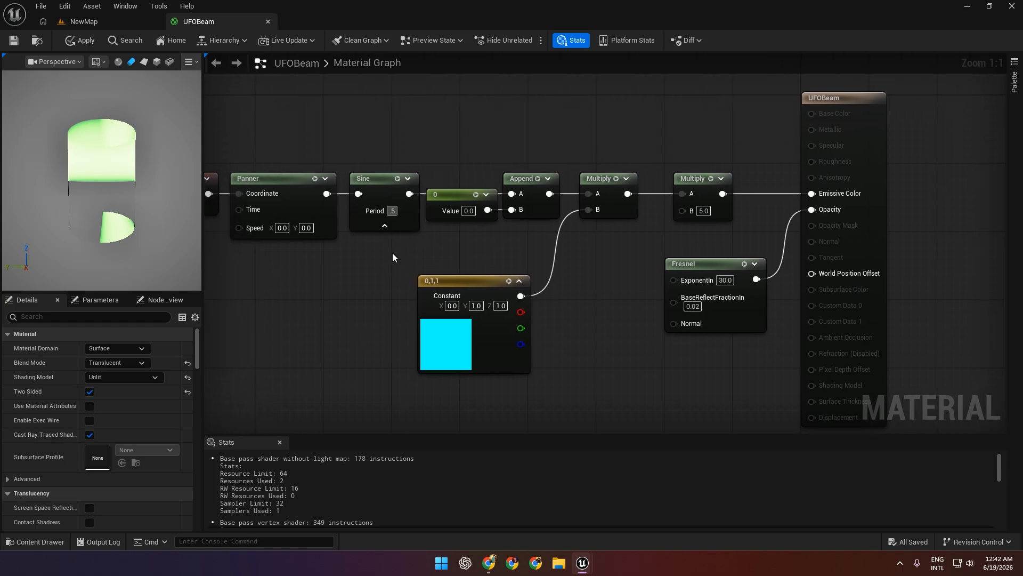
Set the Panner node's Y speed to 1.0.
{"action": "right_click_drag", "start_coordinate": [288, 269], "coordinate": [314, 268]}
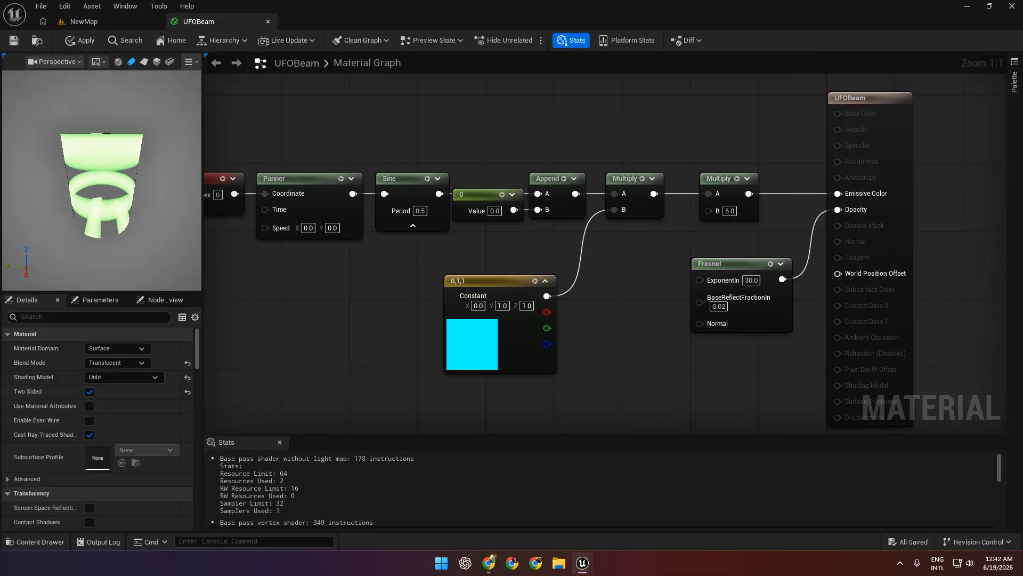
{"action": "right_click_drag", "start_coordinate": [297, 258], "coordinate": [361, 263]}
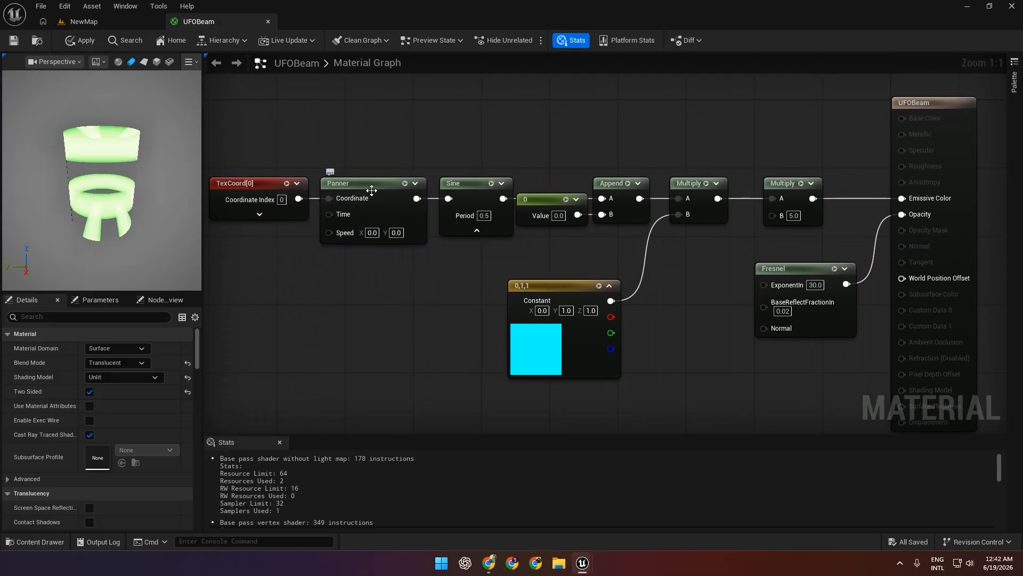
{"action": "type", "text": "1"}
{"action": "key", "text": "Return"}
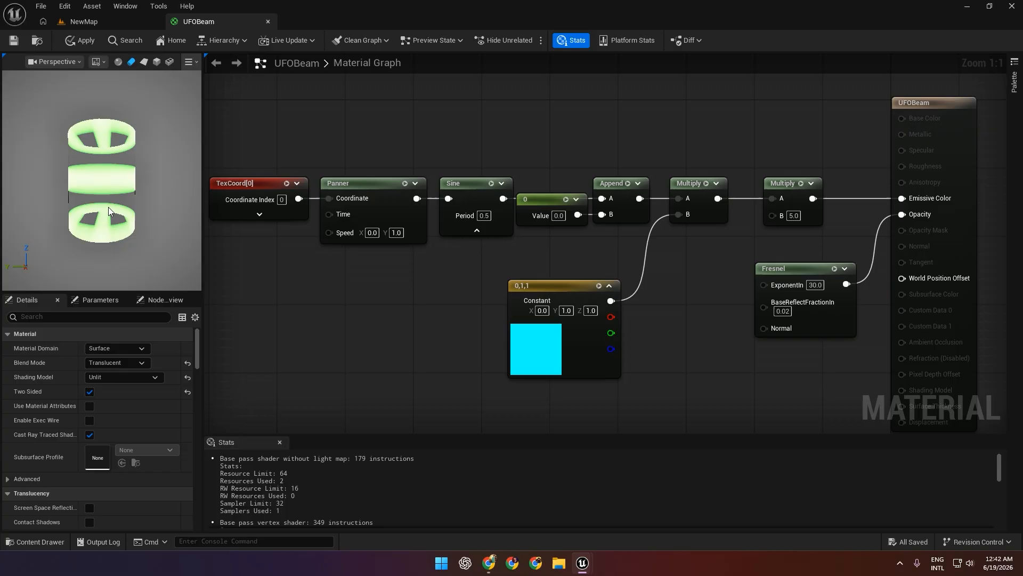
Reverse the panning direction by setting the Panner node's Y speed to -1.0.
{"action": "left_click", "coordinate": [399, 233]}
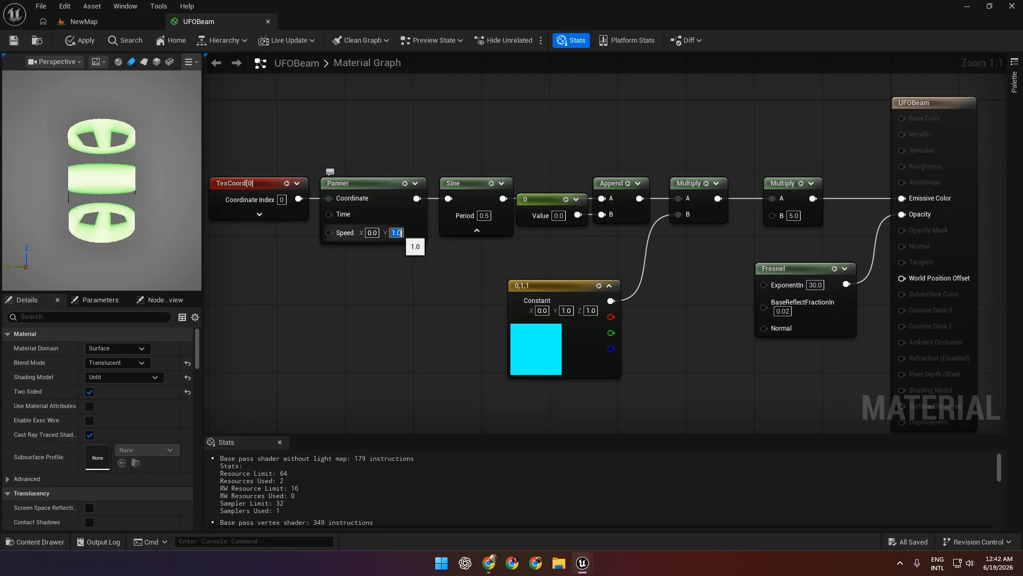
{"action": "type", "text": "-1"}
{"action": "key", "text": "Return"}
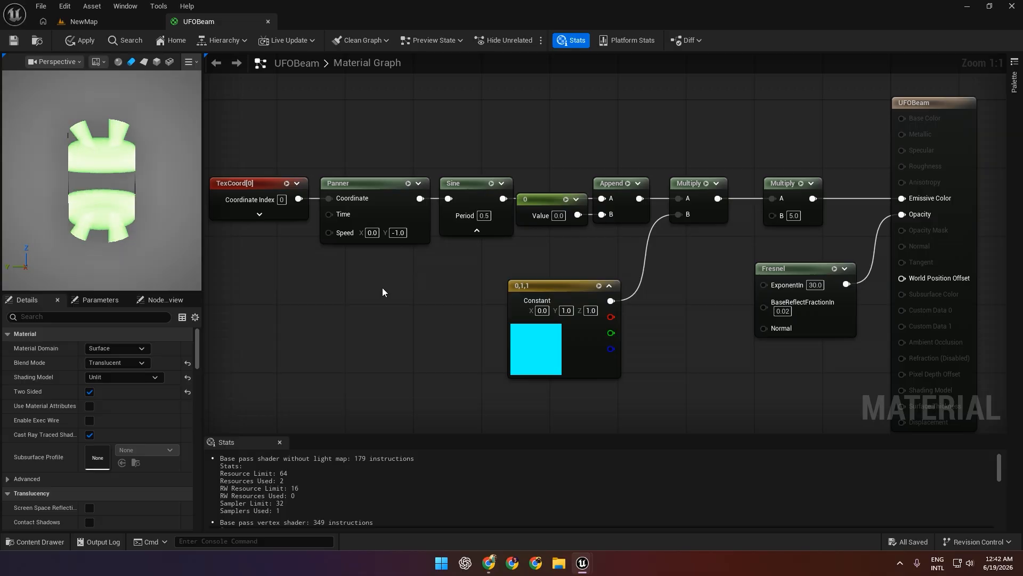
Set the TexCoord node's VTiling to 10.0 and check the ring pattern in the material preview.
{"action": "right_click_drag", "start_coordinate": [382, 286], "coordinate": [421, 298]}
{"action": "left_click", "coordinate": [306, 219]}
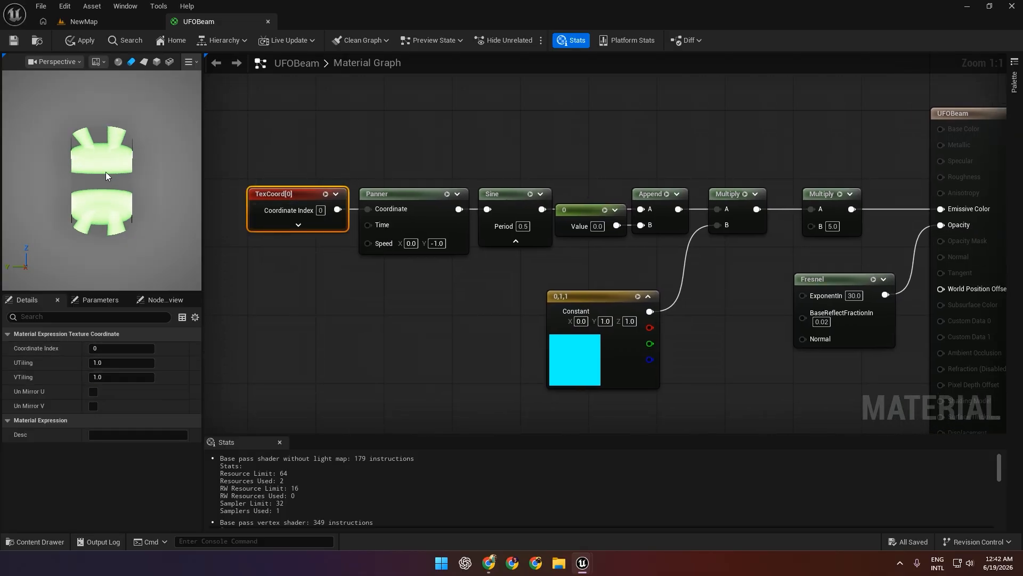
{"action": "scroll", "coordinate": [106, 184], "scroll_direction": "down", "scroll_amount": 3}
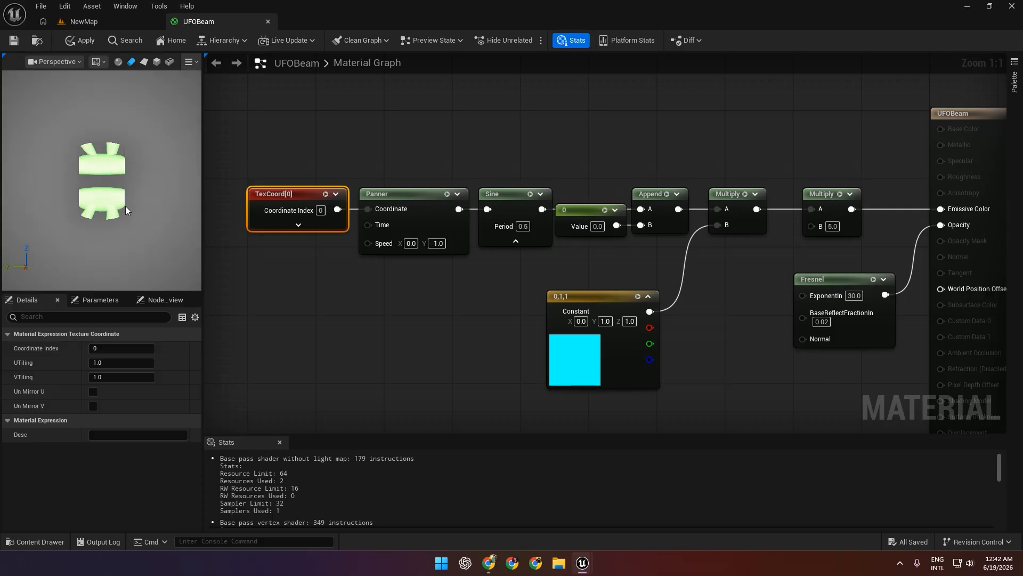
{"action": "left_click", "coordinate": [101, 377]}
{"action": "type", "text": "10"}
{"action": "key", "text": "Return"}
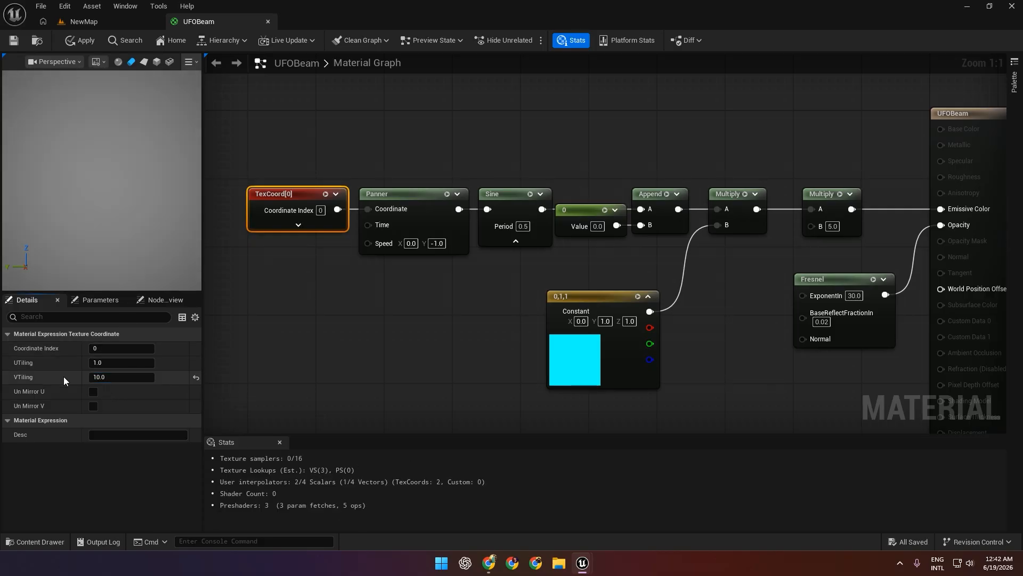
{"action": "scroll", "coordinate": [75, 136], "scroll_direction": "up", "scroll_amount": 5}
{"action": "scroll", "coordinate": [75, 144], "scroll_direction": "down", "scroll_amount": 2}
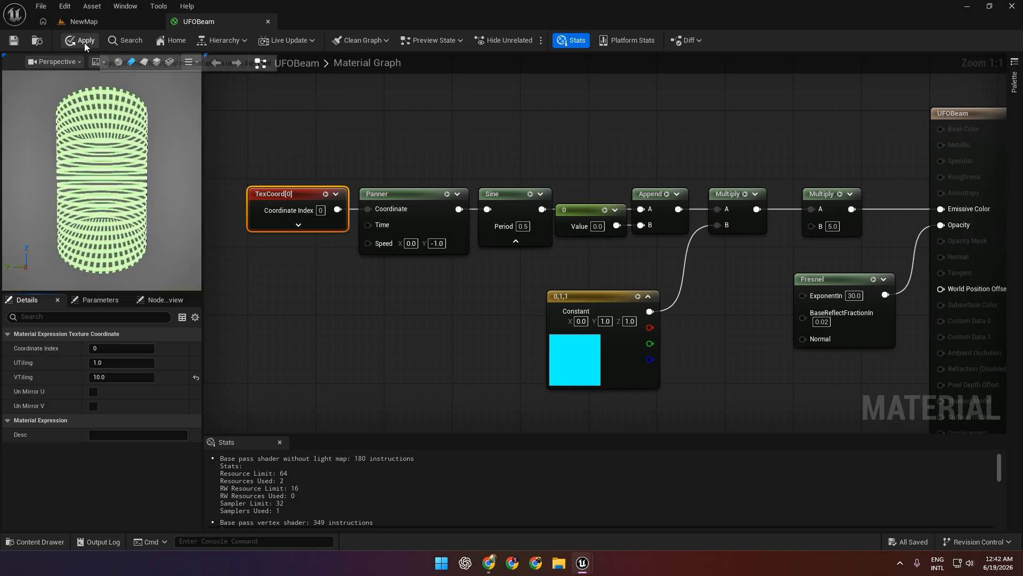
Set the TexCoord node's VTiling to 5.0.
{"action": "left_click", "coordinate": [121, 376]}
{"action": "type", "text": "5"}
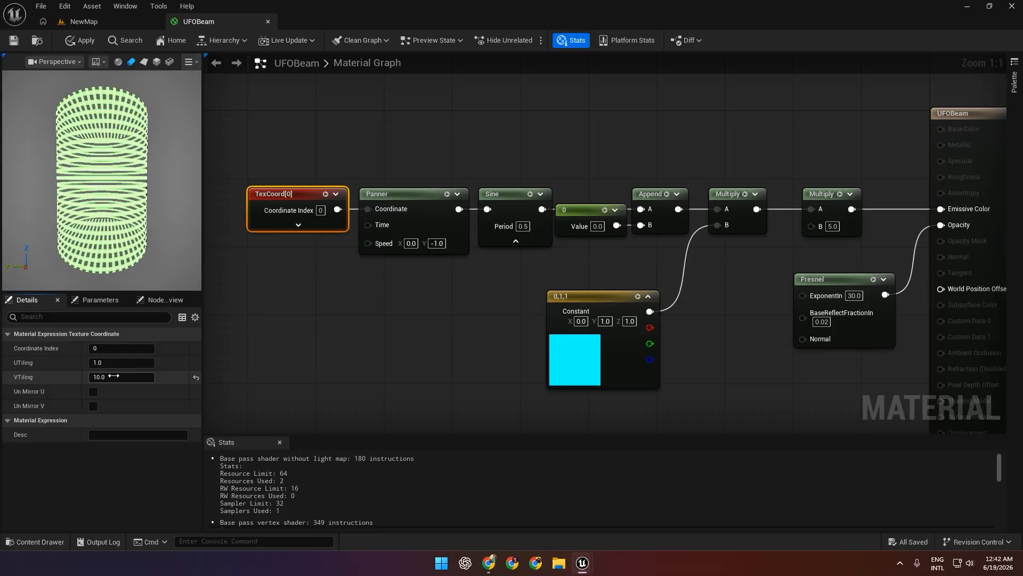
{"action": "key", "text": "Return"}
Apply the material changes and return to the NewMap level to view the beam on the cylinder.
{"action": "left_click", "coordinate": [80, 41]}
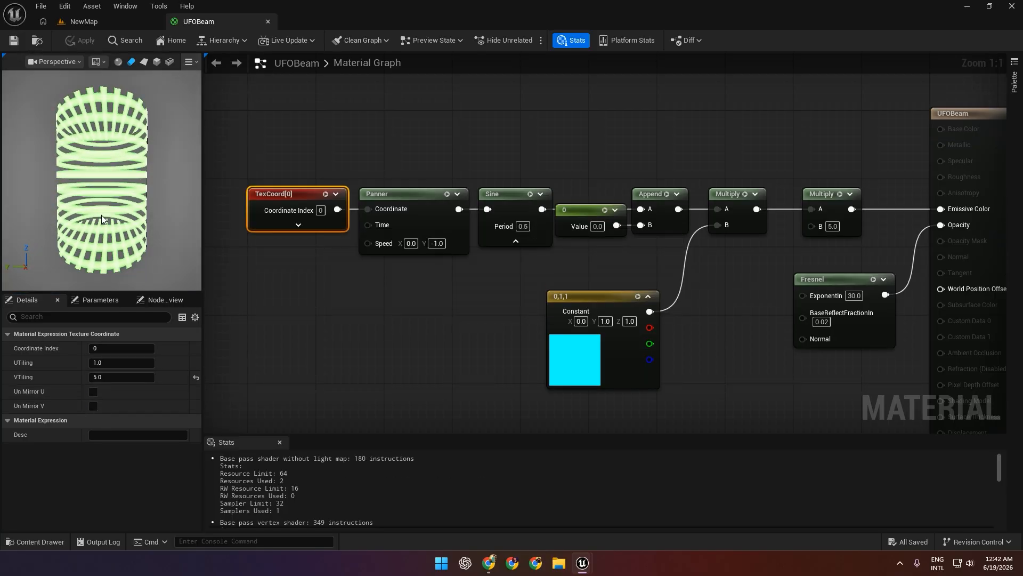
{"action": "left_click", "coordinate": [83, 22]}
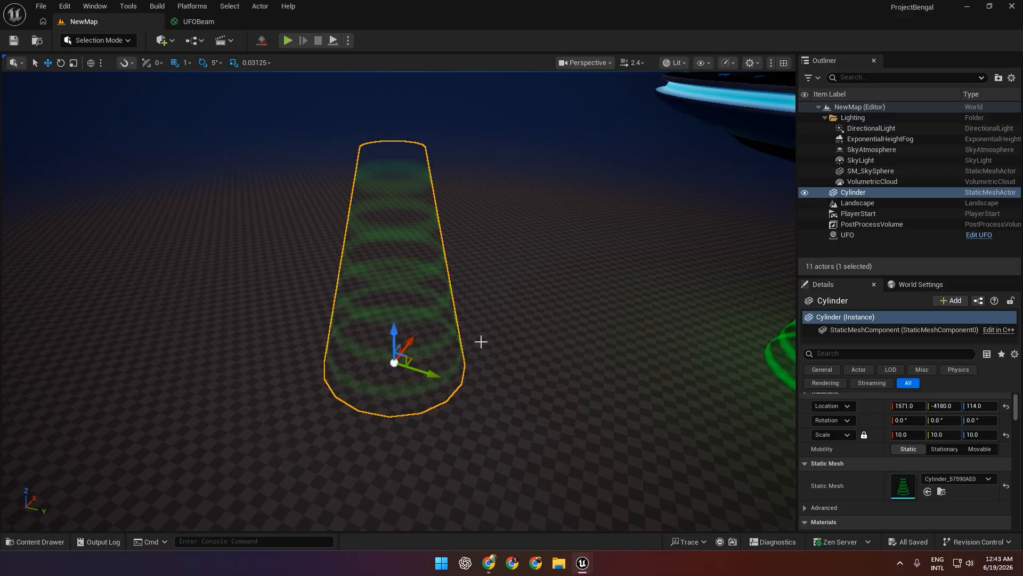
Compare the cylinder's ring effect with the UFO's finished beam in the NewMap level from near and far.
{"action": "right_click_drag", "start_coordinate": [398, 301], "coordinate": [425, 293]}
{"action": "left_click", "coordinate": [201, 22]}
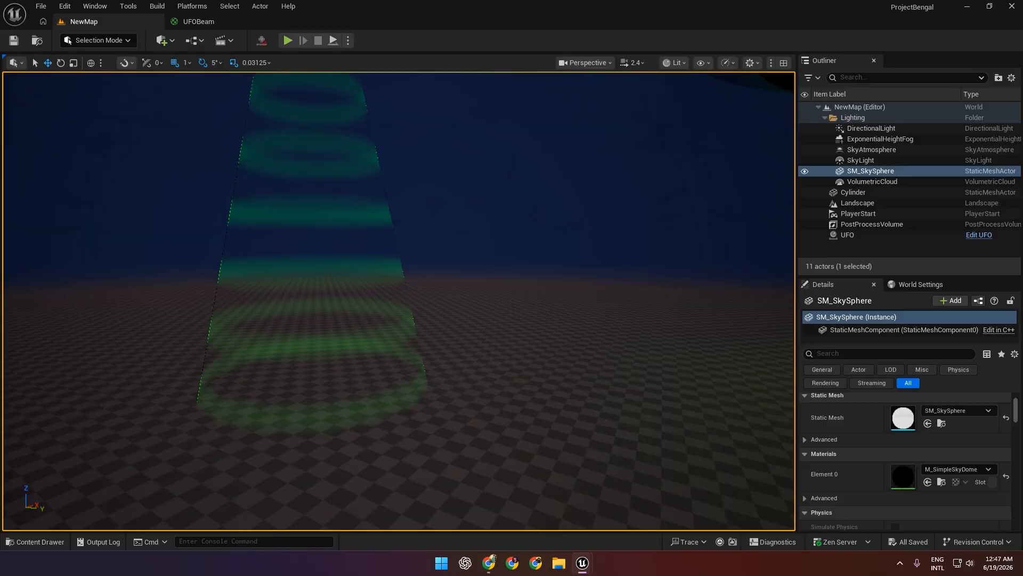
{"action": "right_click_drag", "start_coordinate": [399, 298], "coordinate": [399, 298]}
{"action": "mouse_move", "coordinate": [585, 290]}
{"action": "right_mouse_down"}
{"action": "mouse_move", "coordinate": [746, 290]}
{"action": "mouse_move", "coordinate": [575, 290]}
{"action": "mouse_move", "coordinate": [585, 290]}
{"action": "right_mouse_up"}
{"action": "key", "text": "w"}
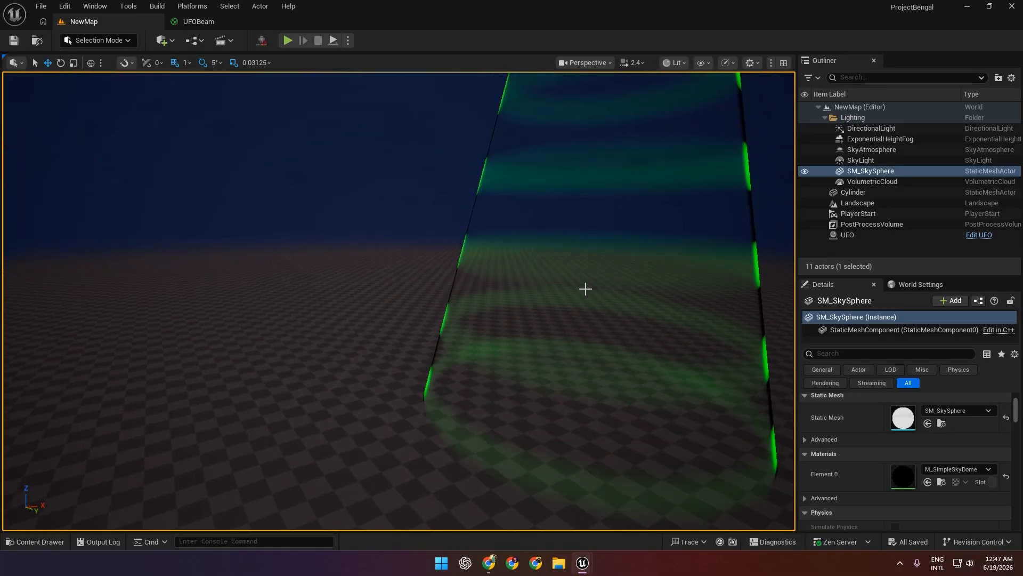
{"action": "key", "text": "s"}
{"action": "right_click_drag", "start_coordinate": [494, 288], "coordinate": [629, 286]}
{"action": "key", "text": "w"}
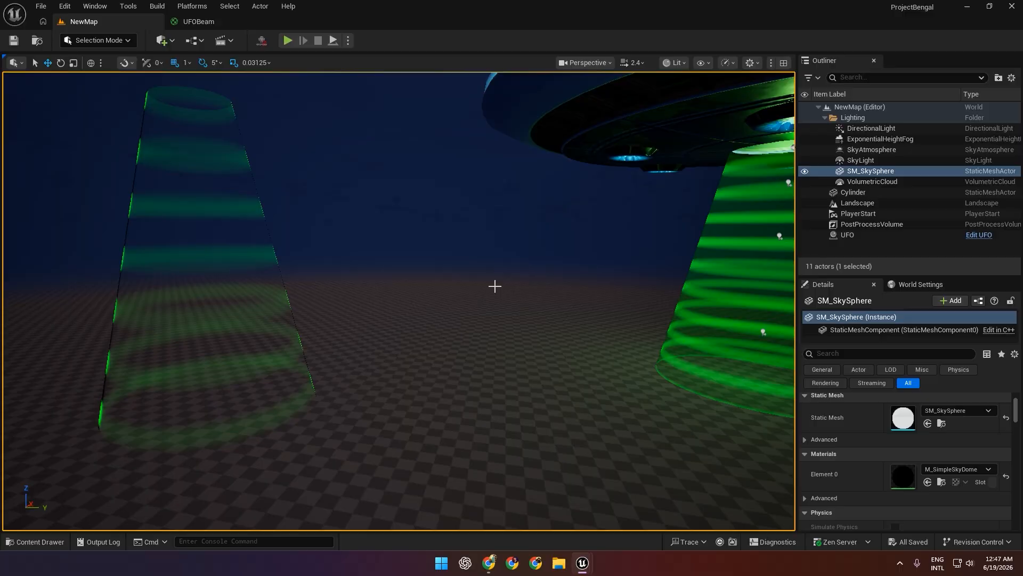
Set the Fresnel node's BaseReflectFractionIn to 0.2 in the UFOBeam material, apply and save it, and return to the NewMap level.
{"action": "left_click", "coordinate": [198, 22]}
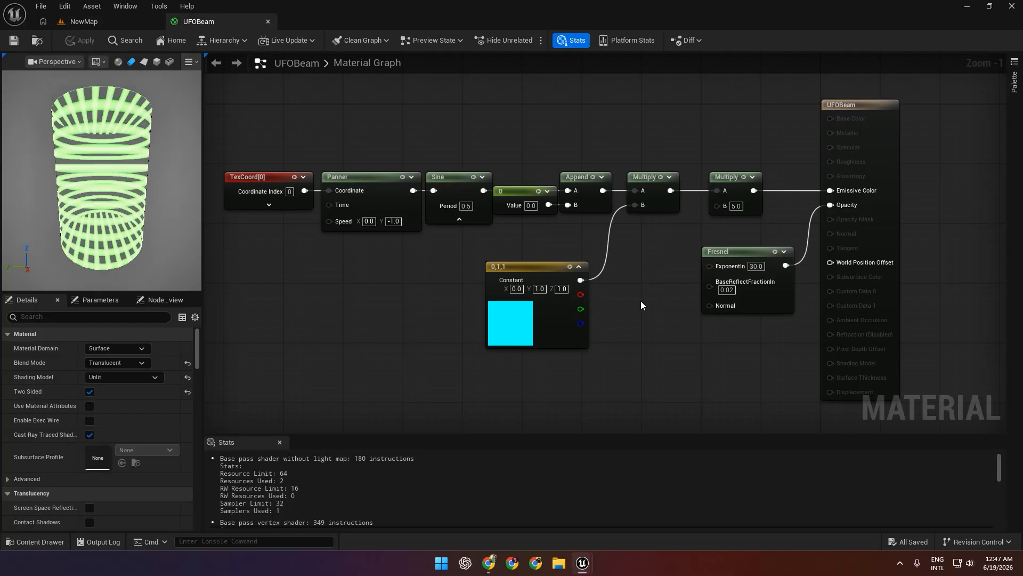
{"action": "left_click", "coordinate": [727, 289]}
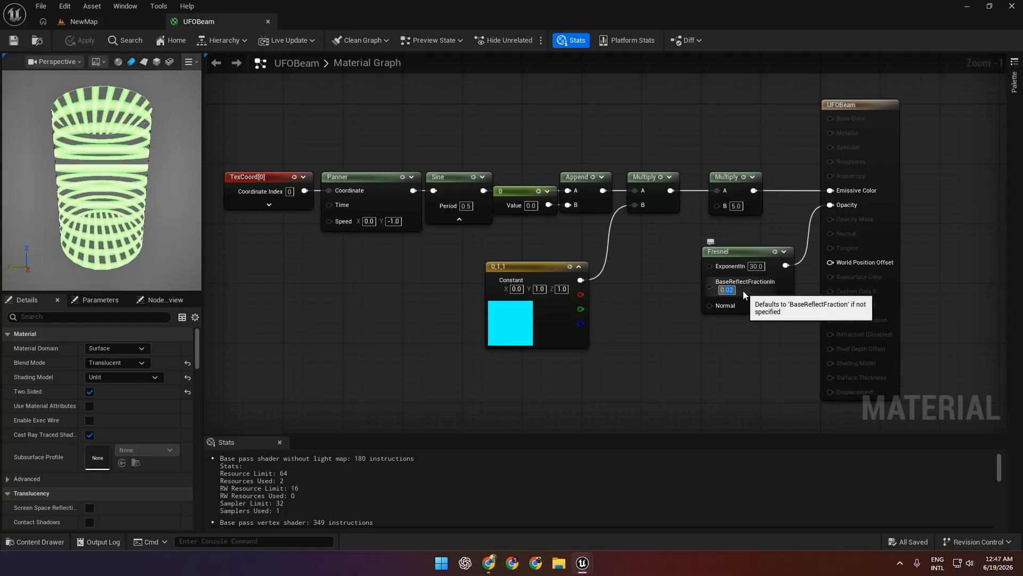
{"action": "type", "text": "0.2"}
{"action": "key", "text": "Return"}
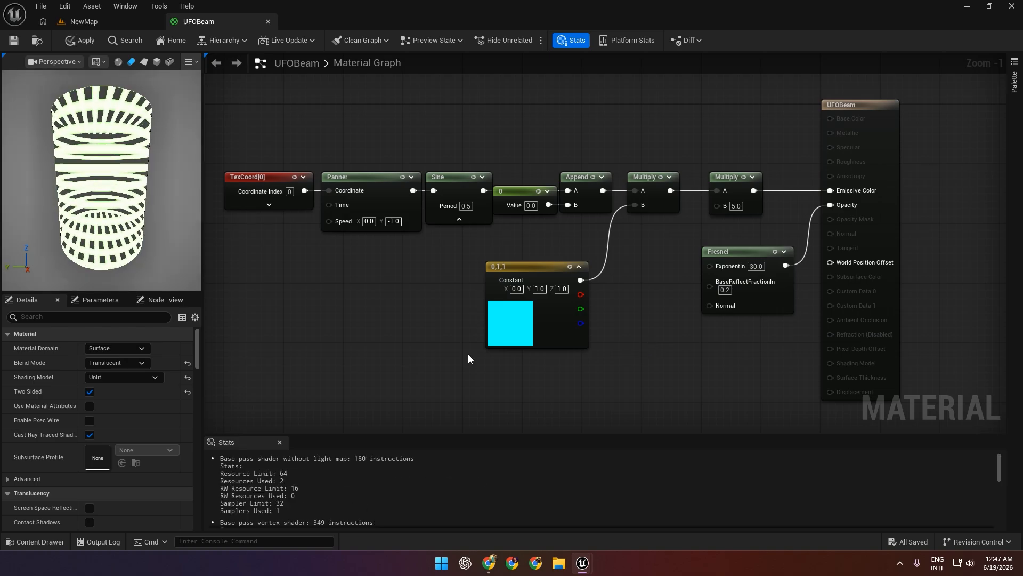
{"action": "left_click", "coordinate": [83, 41]}
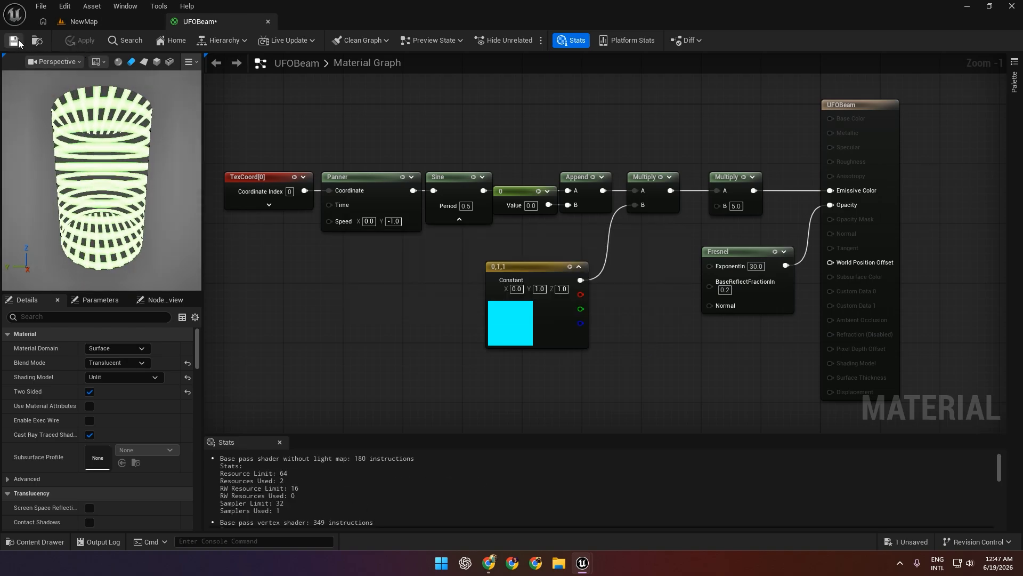
{"action": "left_click", "coordinate": [129, 22]}
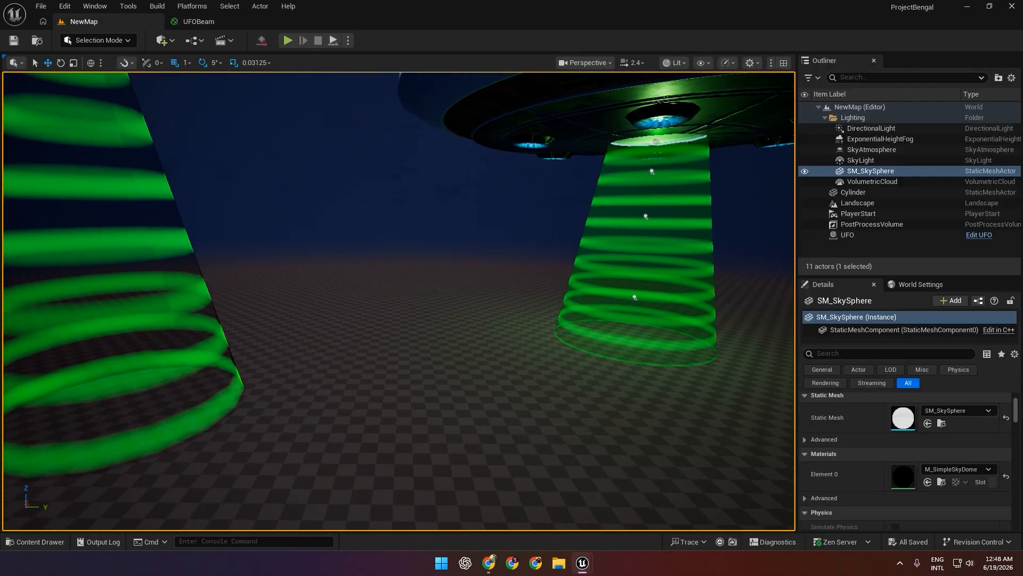
Inspect the cylinder's ring brightness from several angles next to the UFO's beam in the level.
{"action": "right_click_drag", "start_coordinate": [399, 301], "coordinate": [362, 282]}
{"action": "key", "text": "w"}
{"action": "key", "text": "d"}
{"action": "key", "text": "a"}
{"action": "key", "text": "s"}
{"action": "key", "text": "d"}
{"action": "key", "text": "a"}
{"action": "key", "text": "q"}
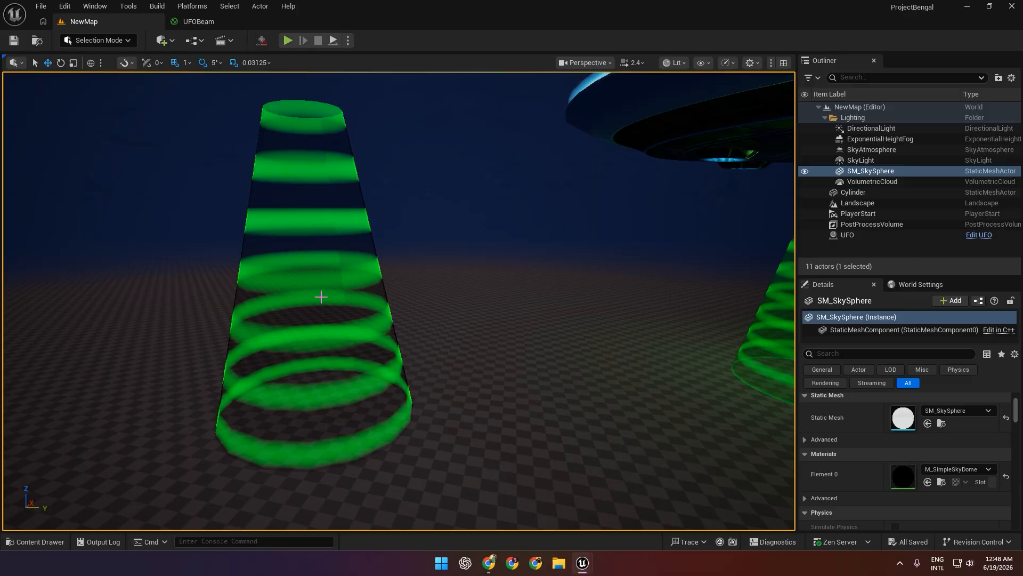
Set the TexCoord node's VTiling to 10.0 in UFOBeam, apply and save the material, and check the cylinder in the level.
{"action": "left_click", "coordinate": [192, 22]}
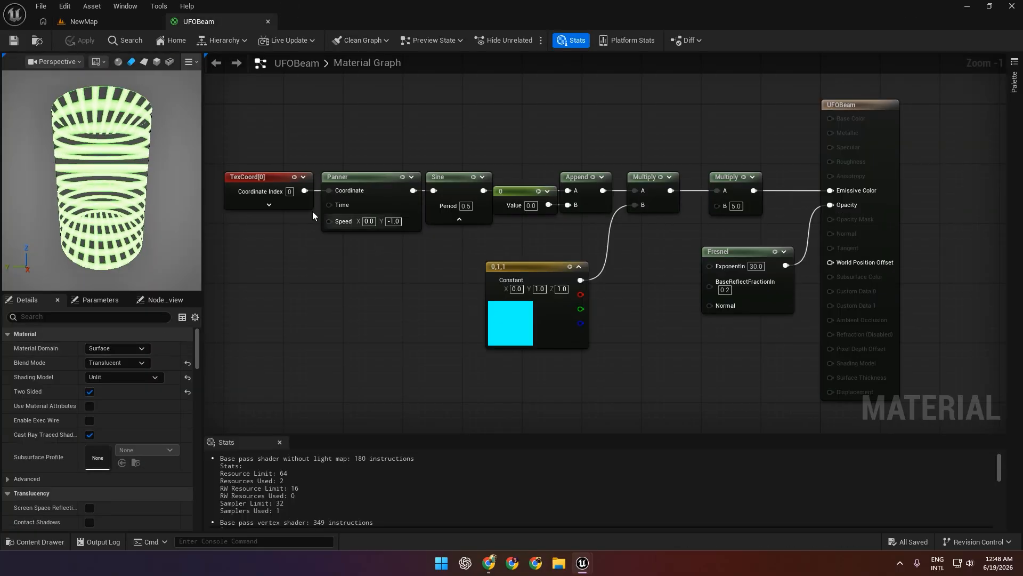
{"action": "left_click", "coordinate": [289, 176]}
{"action": "left_click", "coordinate": [122, 376]}
{"action": "type", "text": "10"}
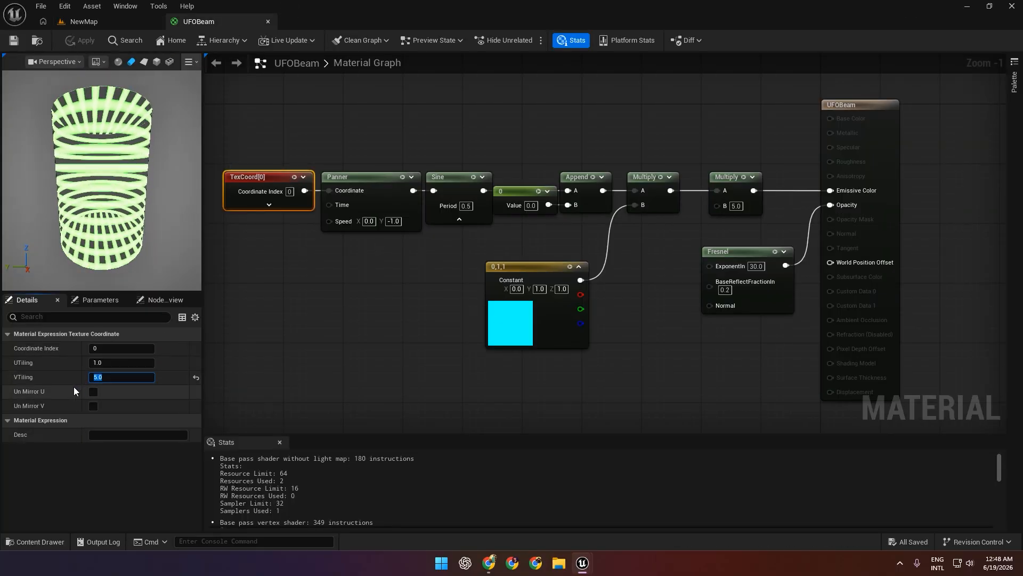
{"action": "key", "text": "Return"}
{"action": "left_click", "coordinate": [83, 41]}
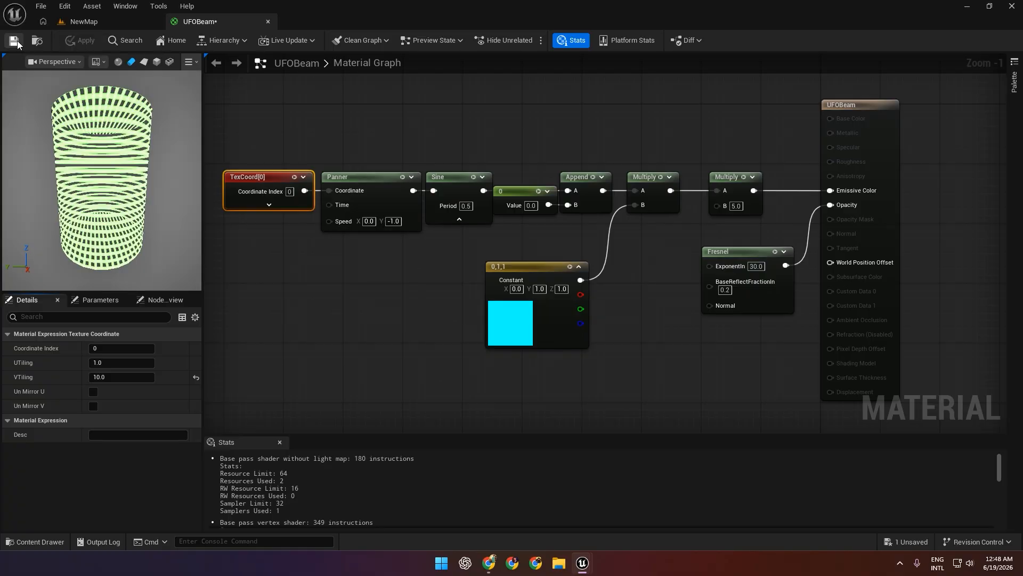
{"action": "left_click", "coordinate": [16, 41]}
{"action": "left_click", "coordinate": [102, 21]}
Set the TexCoord node's VTiling to 1.0, apply the material, and check the bands on the cylinder in the level.
{"action": "left_click", "coordinate": [203, 23]}
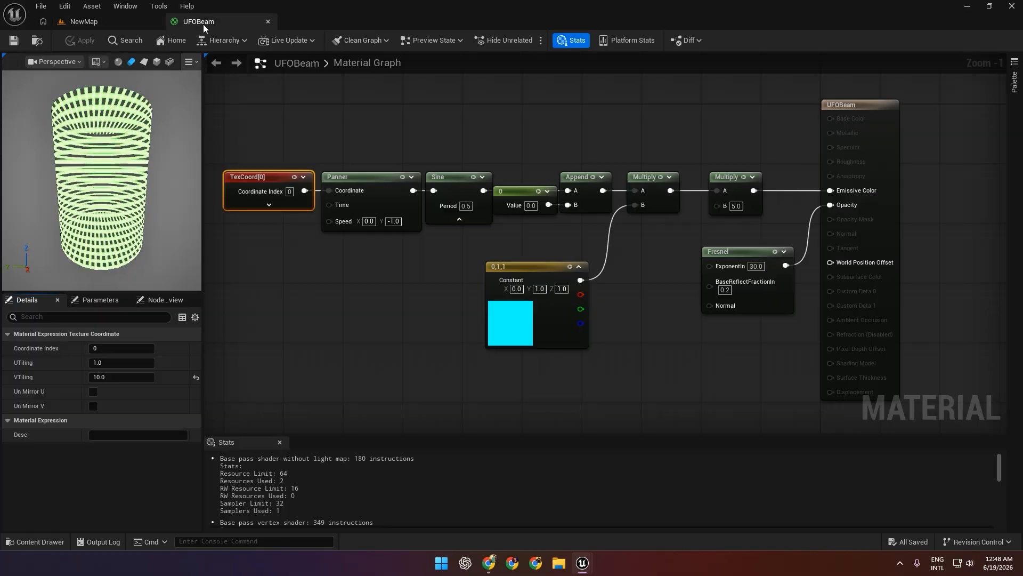
{"action": "left_click", "coordinate": [127, 378]}
{"action": "type", "text": "1"}
{"action": "key", "text": "Return"}
{"action": "left_click", "coordinate": [85, 41]}
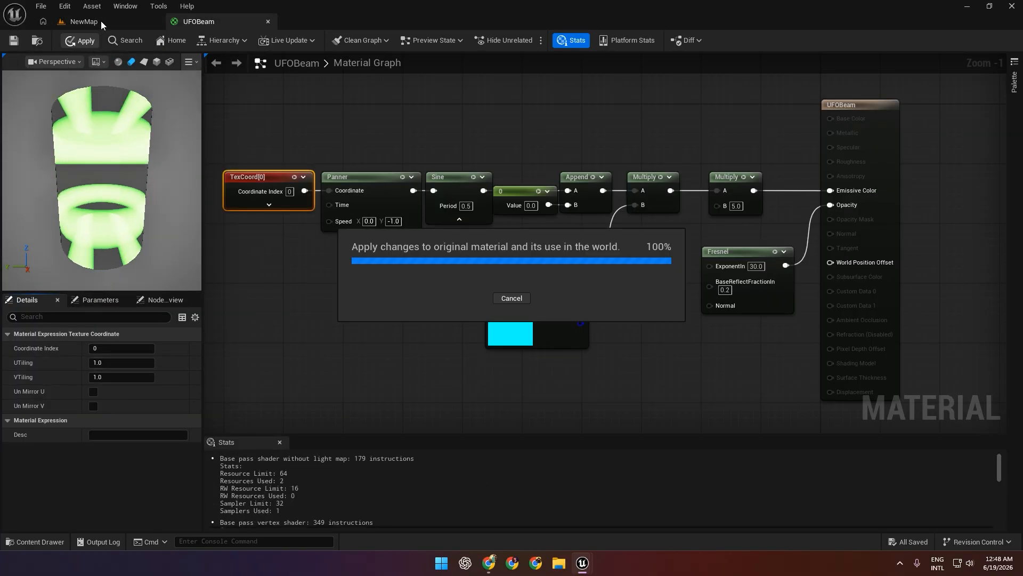
{"action": "left_click", "coordinate": [94, 21]}
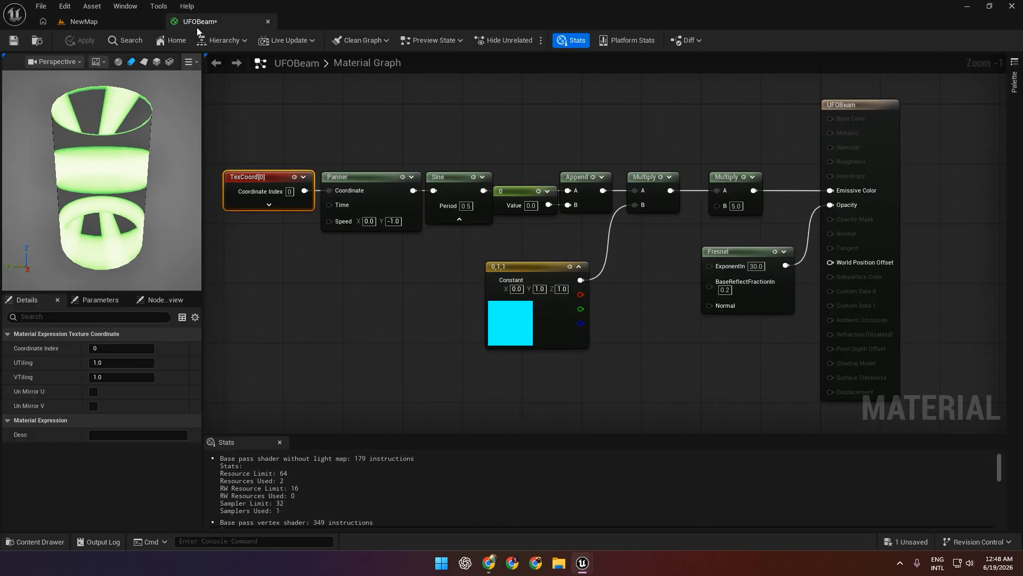
Set the Panner node's Y speed to -5.0, save the UFOBeam material, and check the motion in the level.
{"action": "left_click", "coordinate": [198, 22]}
{"action": "left_click", "coordinate": [394, 221]}
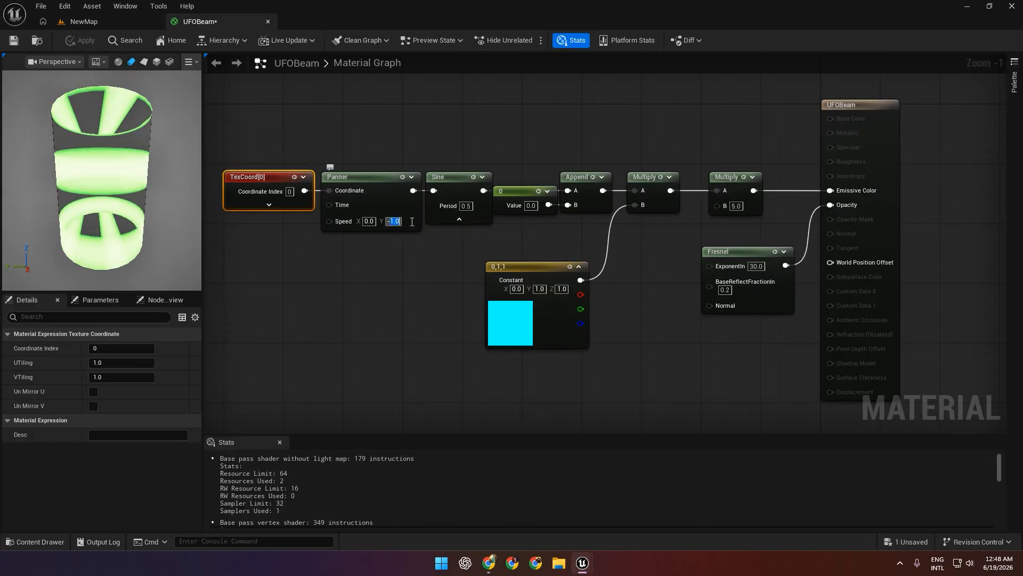
{"action": "type", "text": "-5"}
{"action": "left_click", "coordinate": [382, 271]}
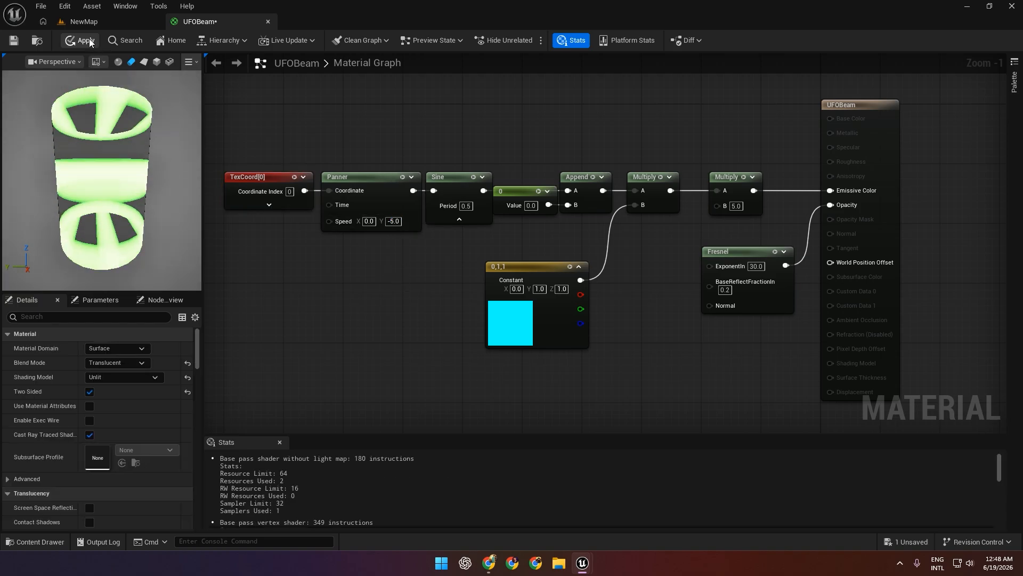
{"action": "left_click", "coordinate": [15, 43]}
{"action": "left_click", "coordinate": [113, 22]}
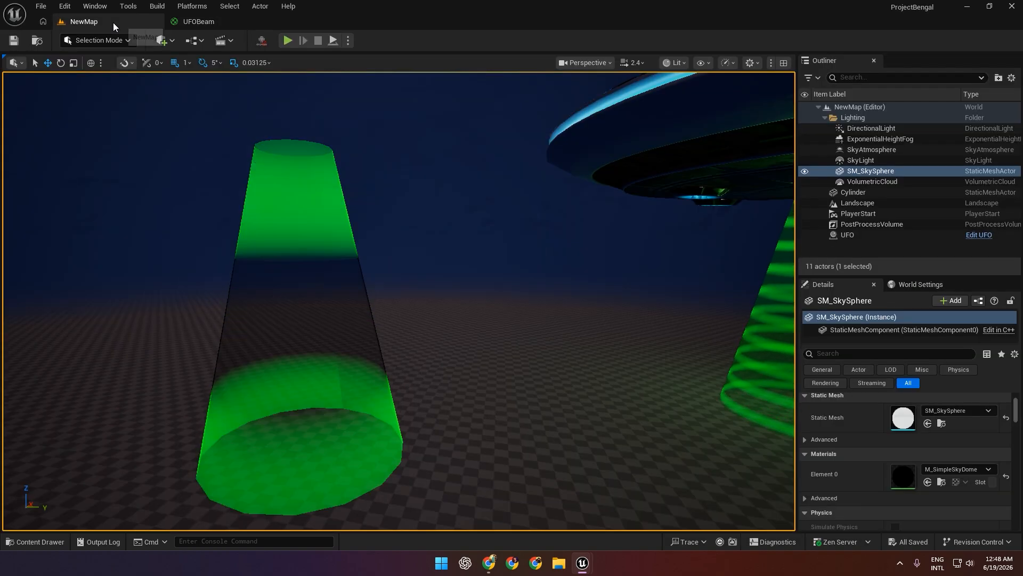
Set the Panner's Y speed to -2.0 and the TexCoord's VTiling to 10.0, apply the material, and view the cylinder in the level.
{"action": "left_click", "coordinate": [198, 21]}
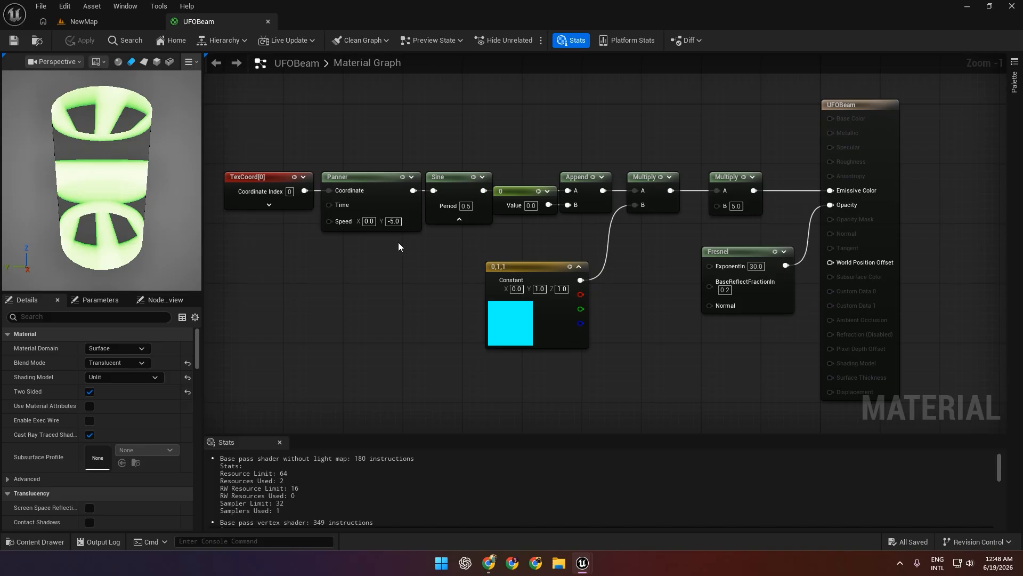
{"action": "left_click", "coordinate": [419, 292]}
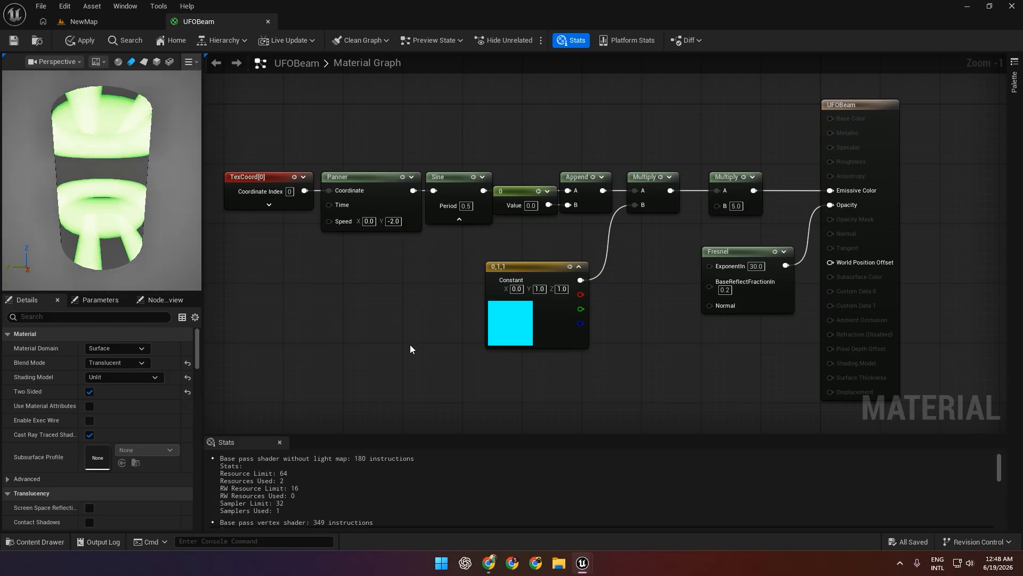
{"action": "left_click", "coordinate": [269, 176]}
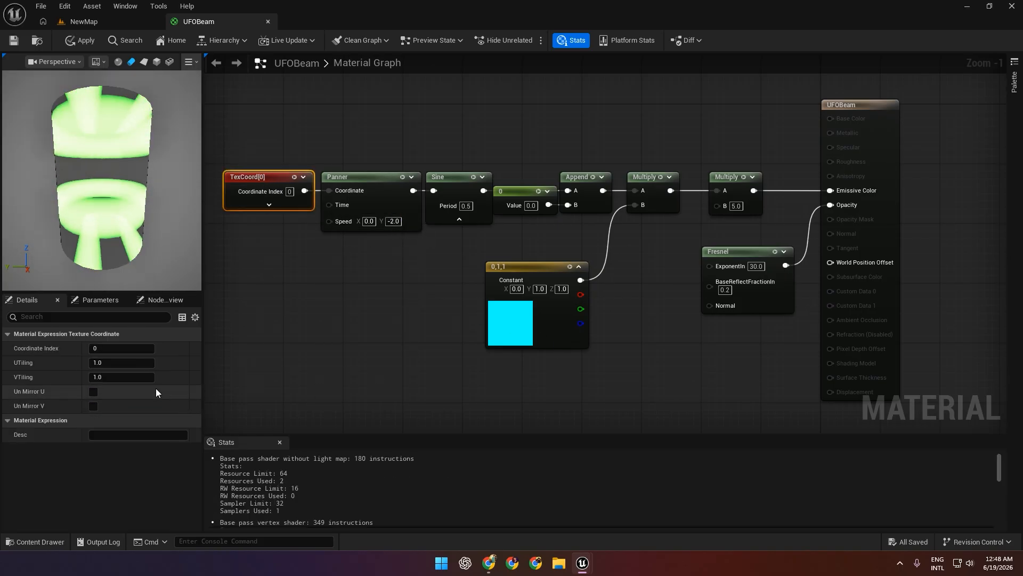
{"action": "left_click", "coordinate": [121, 377]}
{"action": "type", "text": "10"}
{"action": "key", "text": "Return"}
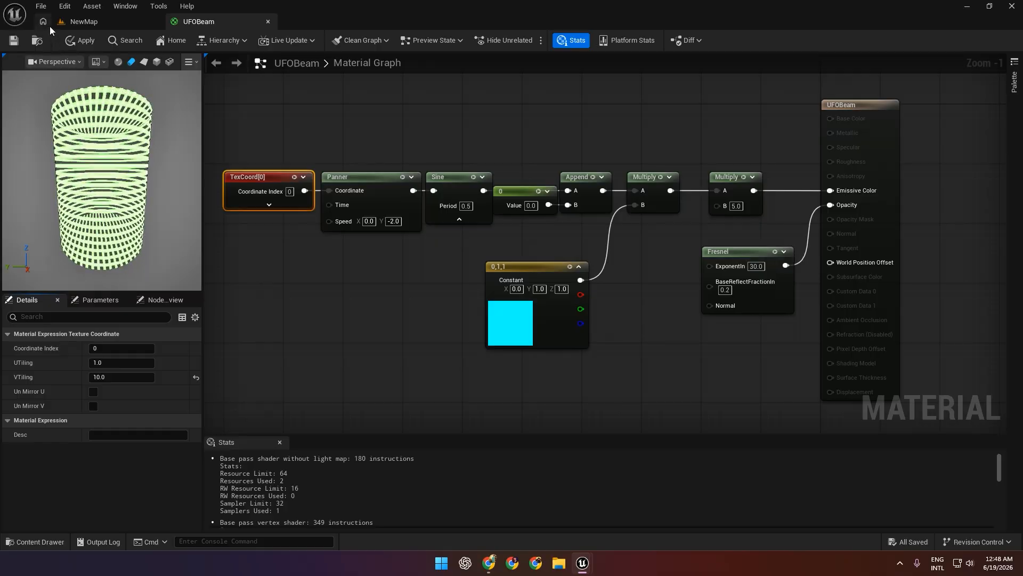
{"action": "left_click", "coordinate": [80, 40]}
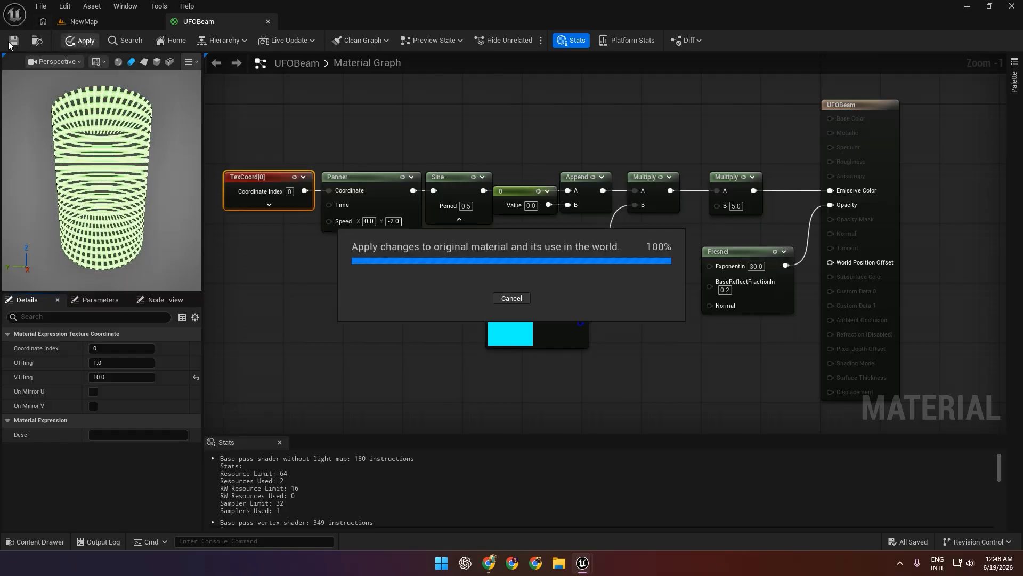
{"action": "left_click", "coordinate": [108, 27]}
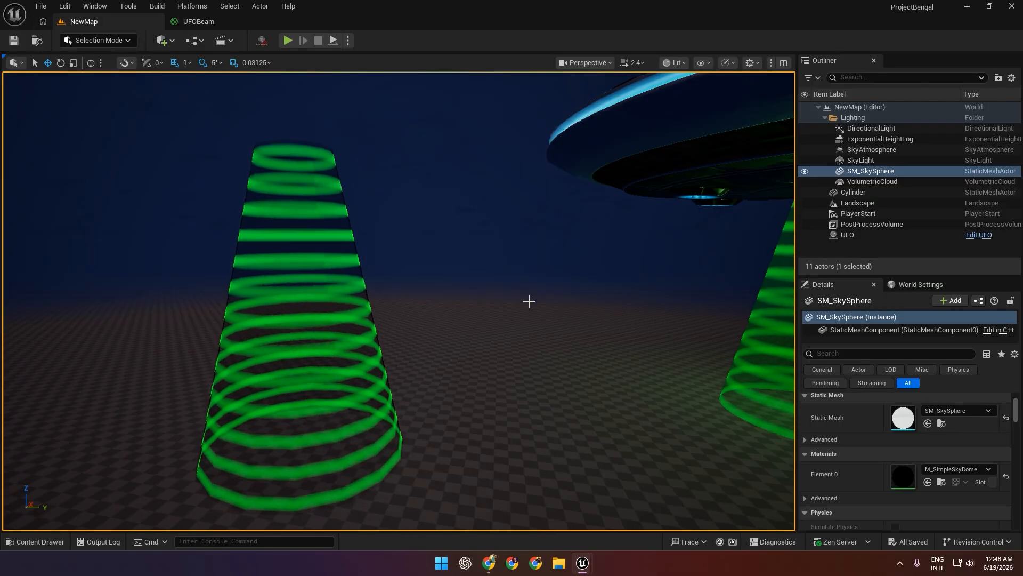
Set the TexCoord node's VTiling to 8.0, apply the UFOBeam material, and return to the NewMap level.
{"action": "left_click", "coordinate": [202, 22]}
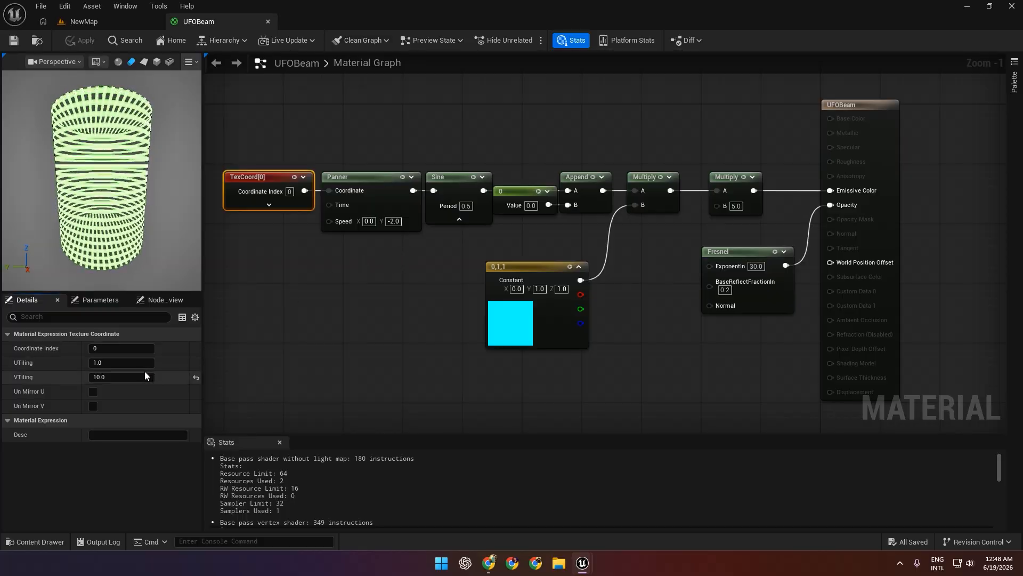
{"action": "type", "text": "8"}
{"action": "key", "text": "Return"}
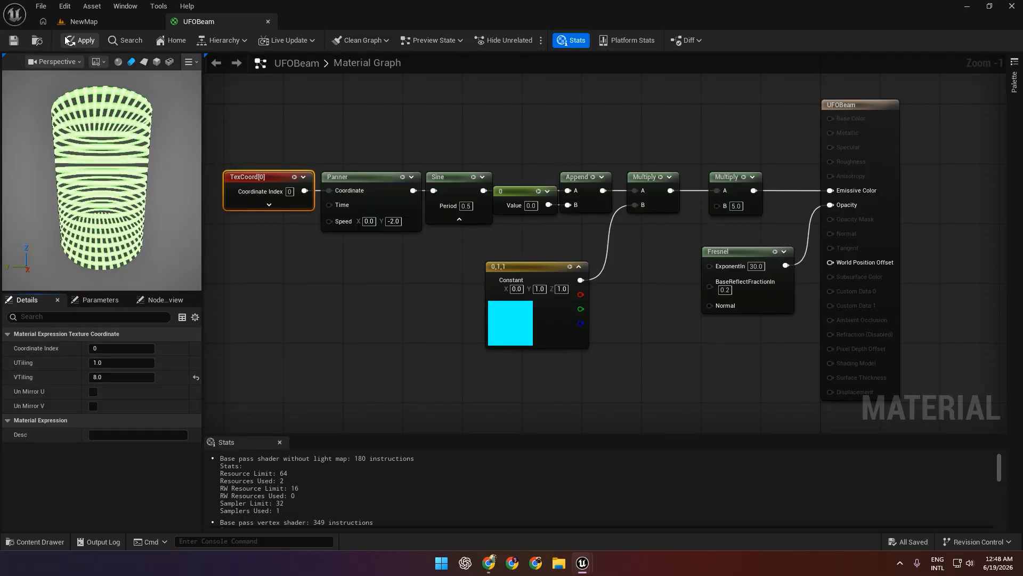
{"action": "left_click", "coordinate": [67, 39]}
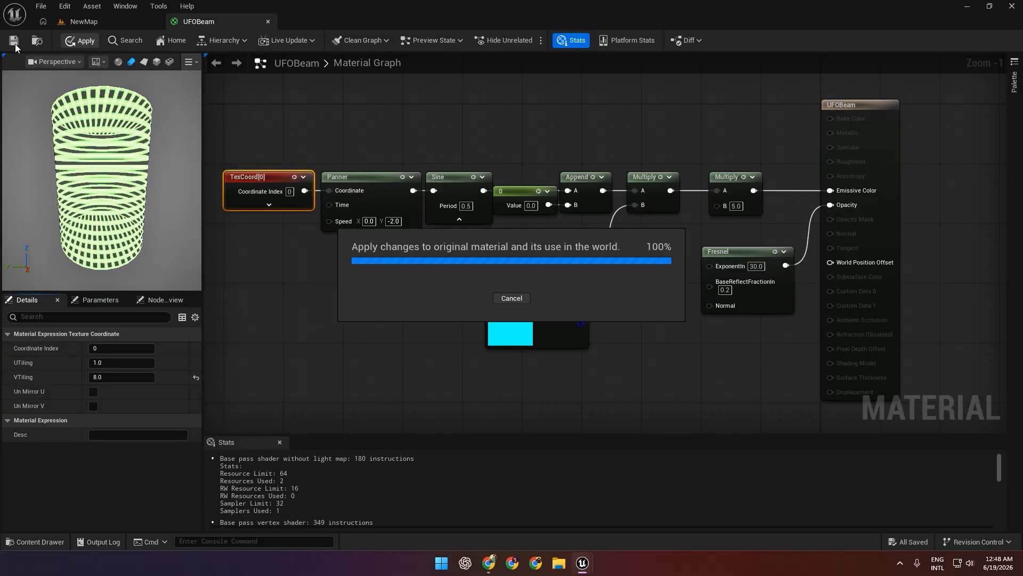
{"action": "left_click", "coordinate": [137, 22]}
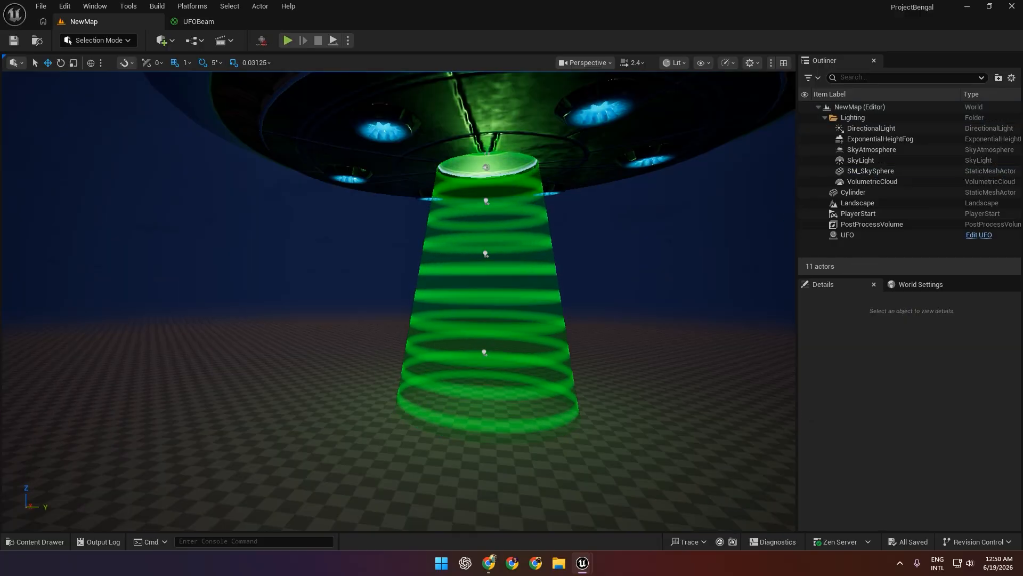
Duplicate the beam cylinder along the Y axis, placing the copy beside the original at about Y -3177.
{"action": "scroll", "coordinate": [369, 363], "scroll_direction": "up", "scroll_amount": 8}
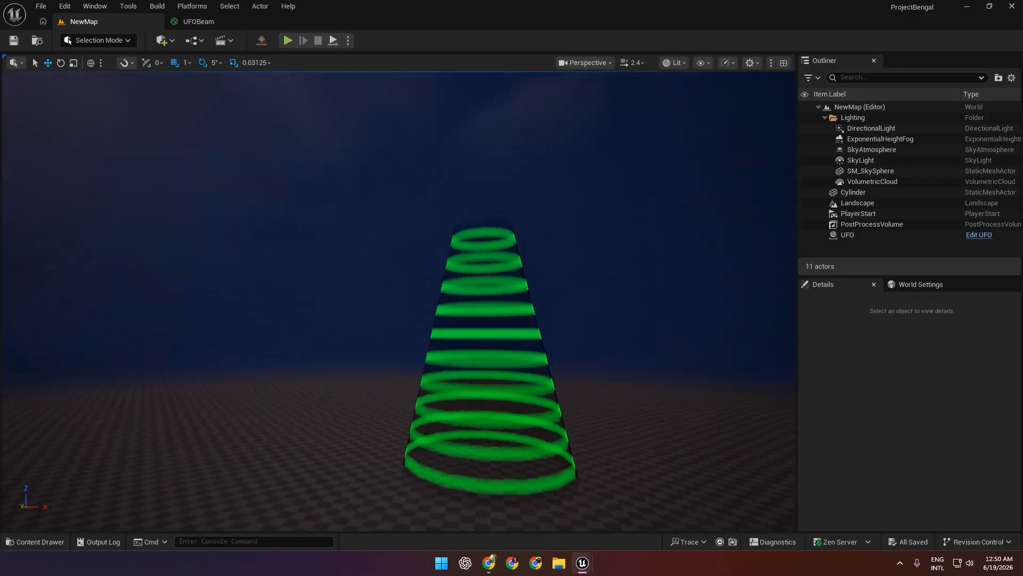
{"action": "key", "text": "w"}
{"action": "right_click_drag", "start_coordinate": [399, 301], "coordinate": [413, 354]}
{"action": "left_click", "coordinate": [445, 344]}
{"action": "key", "text": "s"}
{"action": "left_click", "coordinate": [873, 195]}
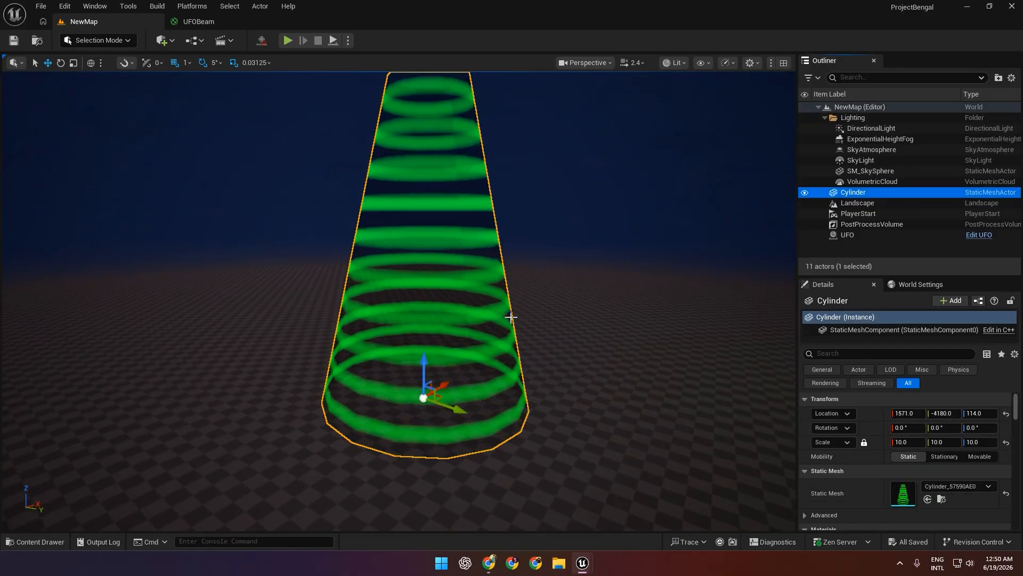
{"action": "left_click_drag", "start_coordinate": [457, 410], "coordinate": [631, 397], "text": "alt"}
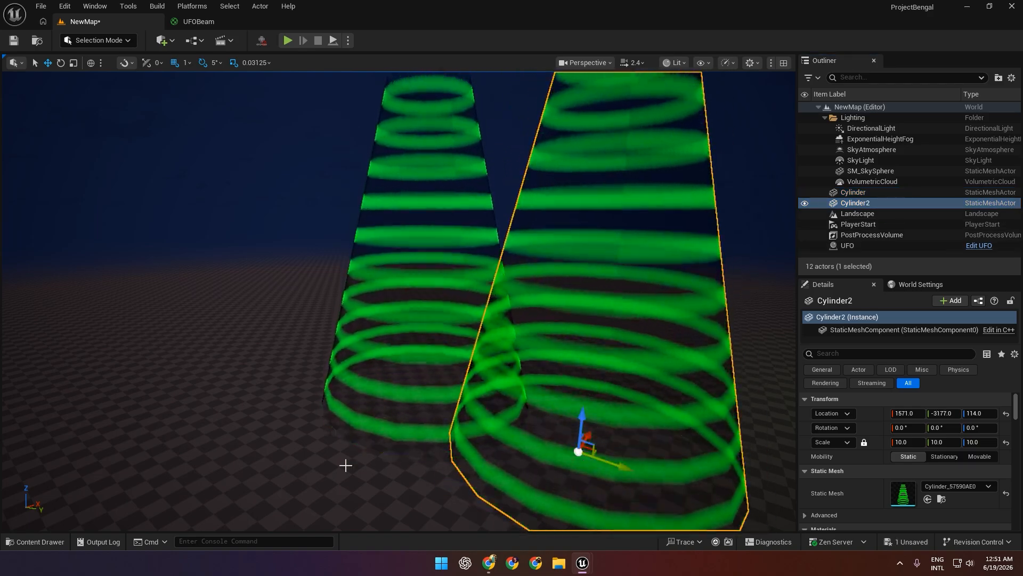
Create a new material named Greenglow in the mahad folder.
{"action": "left_click", "coordinate": [48, 542]}
{"action": "left_click", "coordinate": [261, 432]}
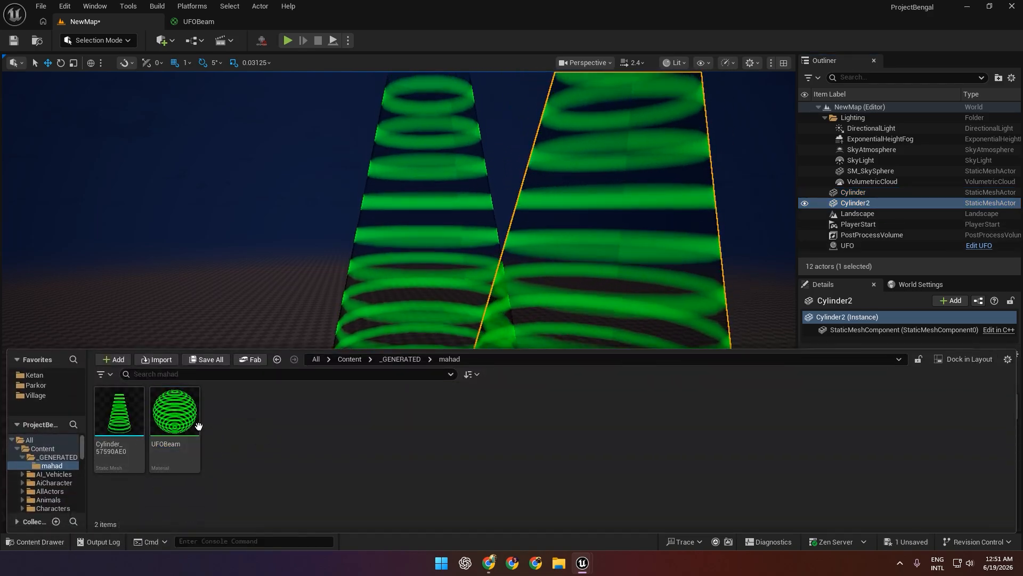
{"action": "right_click", "coordinate": [254, 435]}
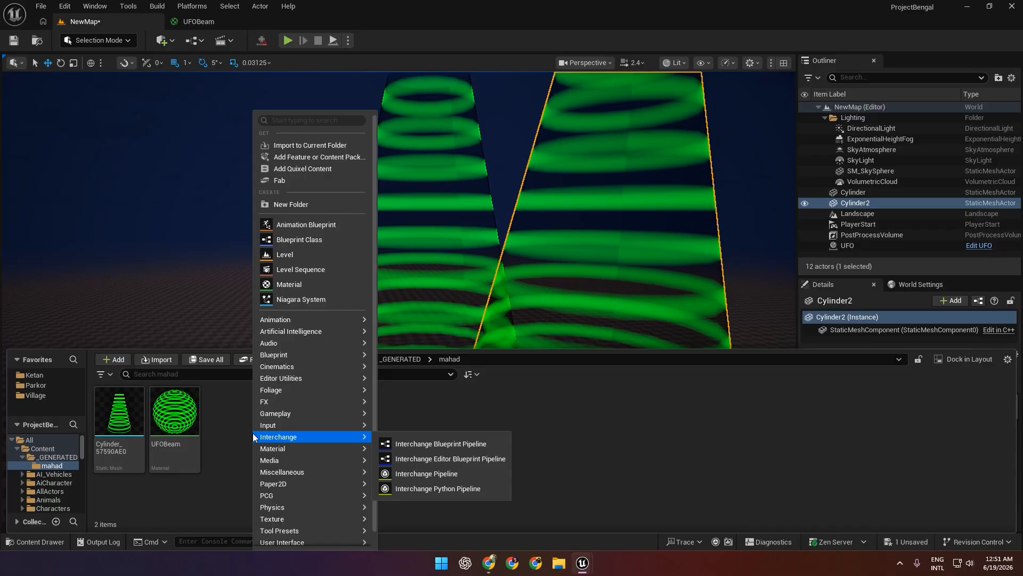
{"action": "left_click", "coordinate": [299, 286]}
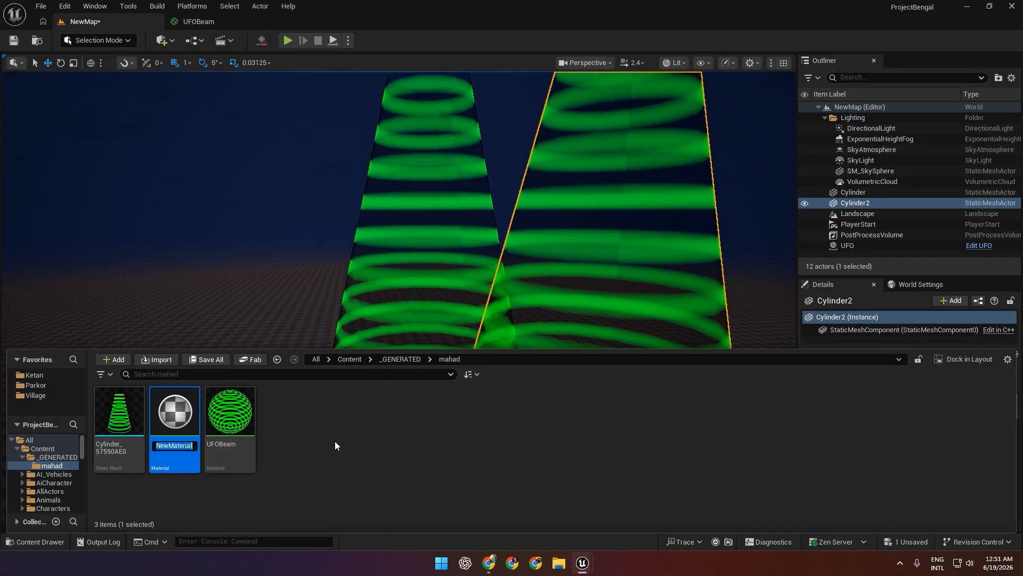
{"action": "type", "text": "Green "}
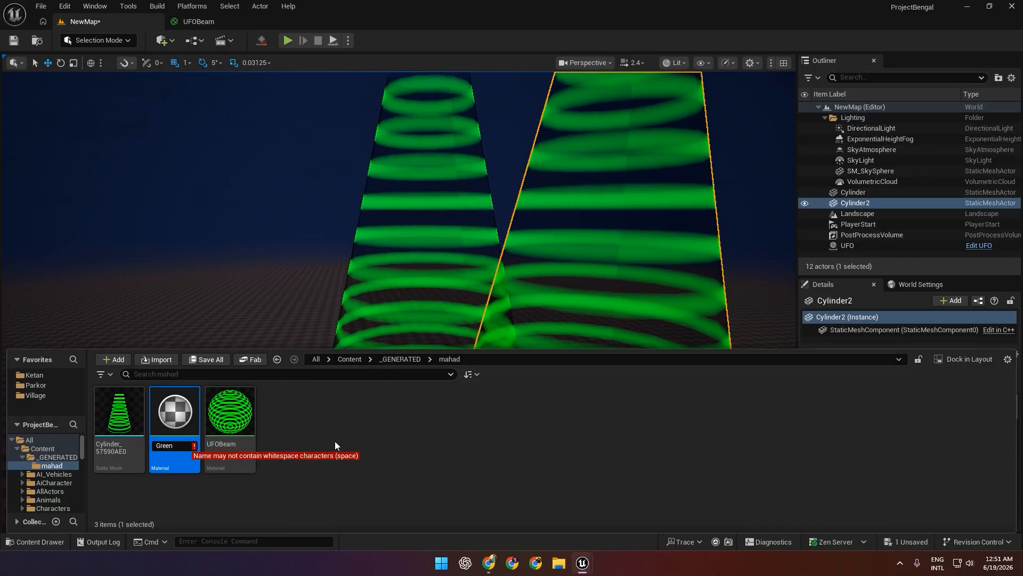
{"action": "type", "text": "Glow"}
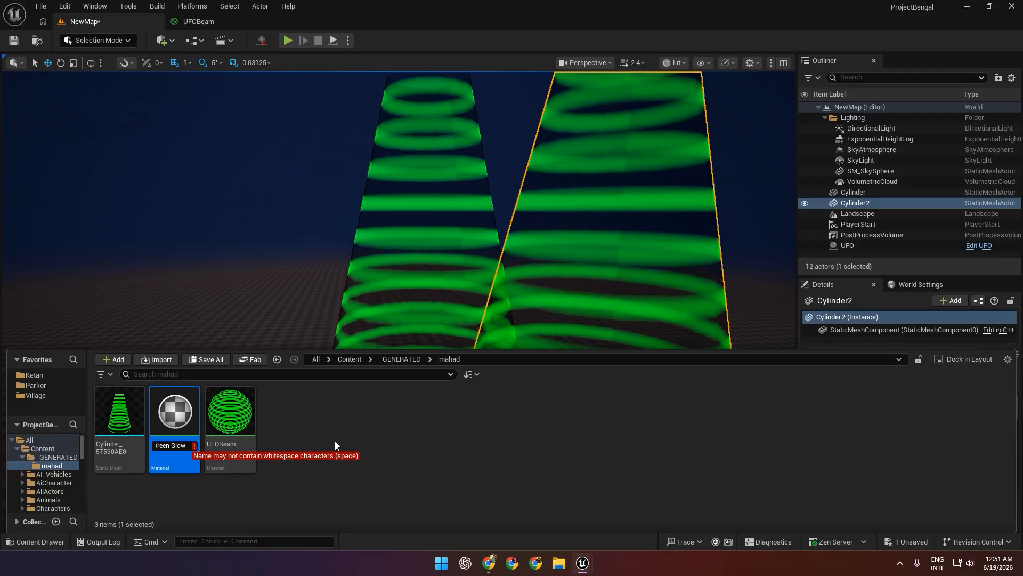
{"action": "key", "text": "Left"}
{"action": "key", "text": "Left"}
{"action": "key", "text": "Left"}
{"action": "key", "text": "BackSpace"}
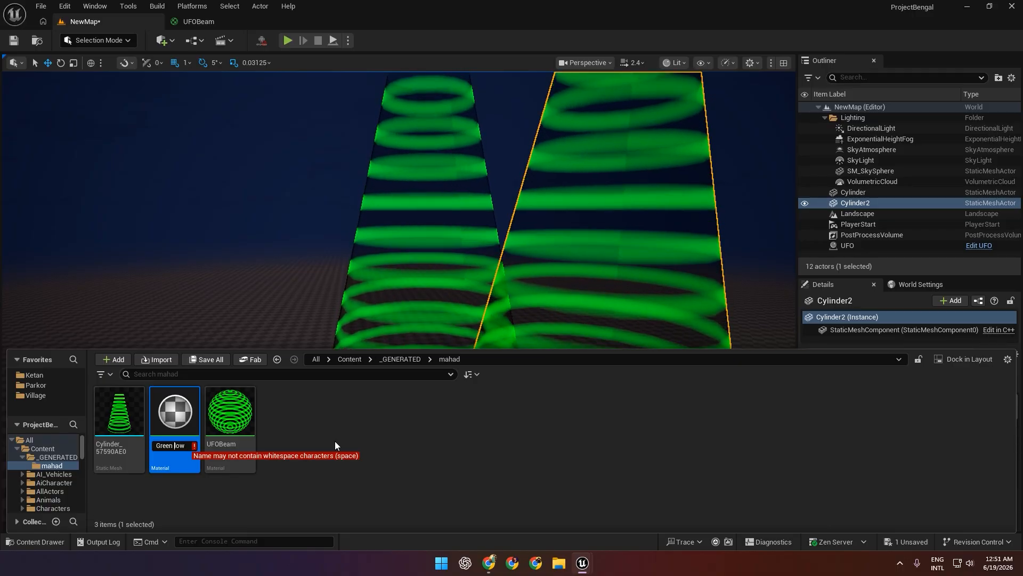
{"action": "key", "text": "BackSpace"}
{"action": "type", "text": "g"}
{"action": "key", "text": "Return"}
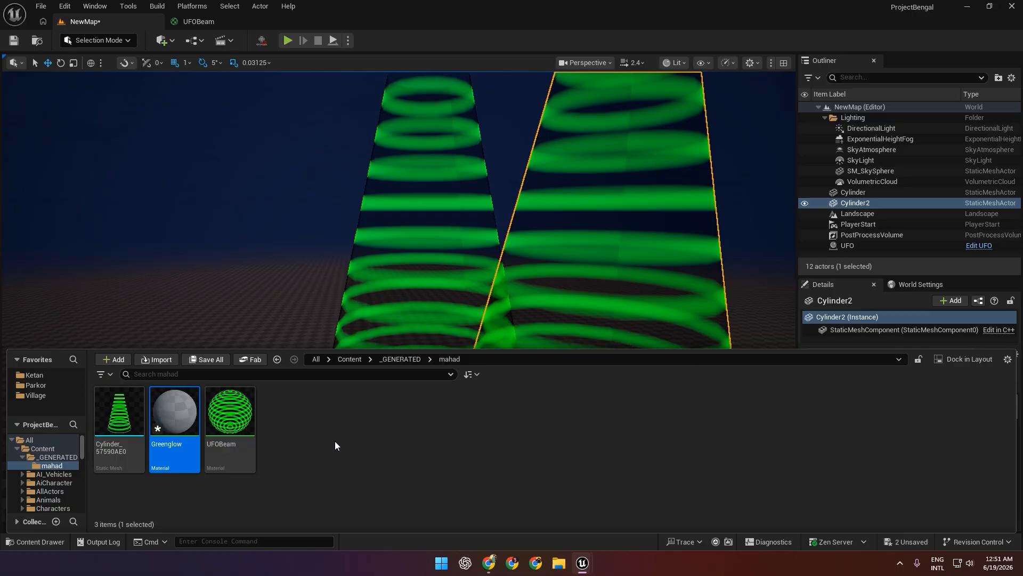
Assign the Greenglow material to Element 0 of Cylinder2.
{"action": "mouse_move", "coordinate": [176, 417]}
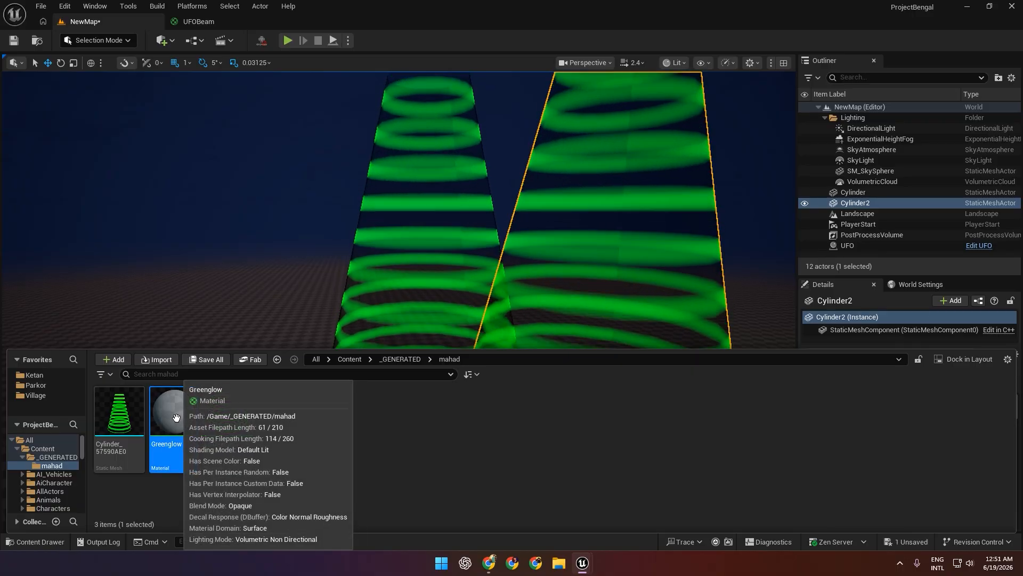
{"action": "left_click_drag", "start_coordinate": [176, 417], "coordinate": [910, 492]}
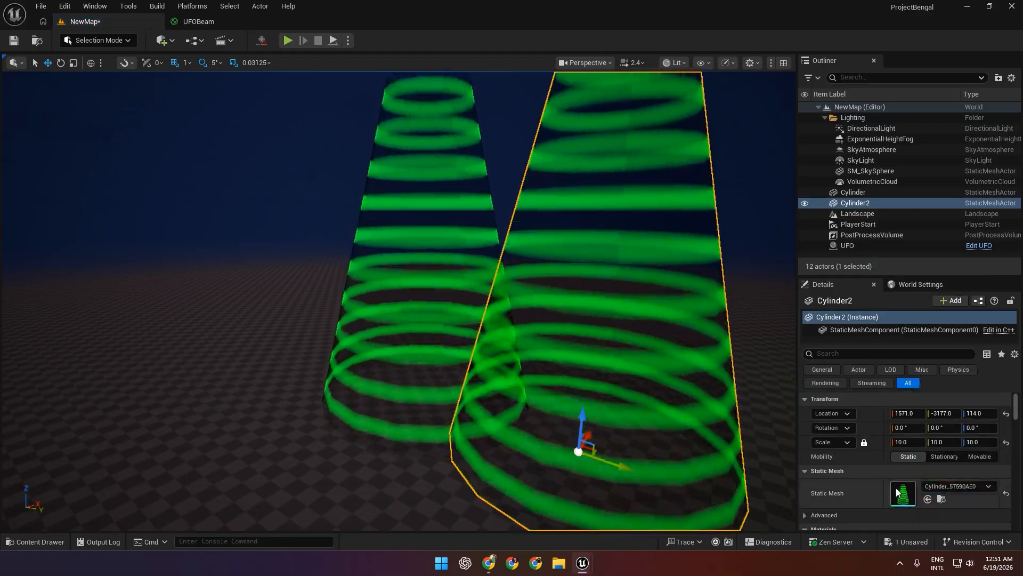
{"action": "scroll", "coordinate": [913, 496], "scroll_direction": "down", "scroll_amount": 3}
{"action": "left_click", "coordinate": [53, 542]}
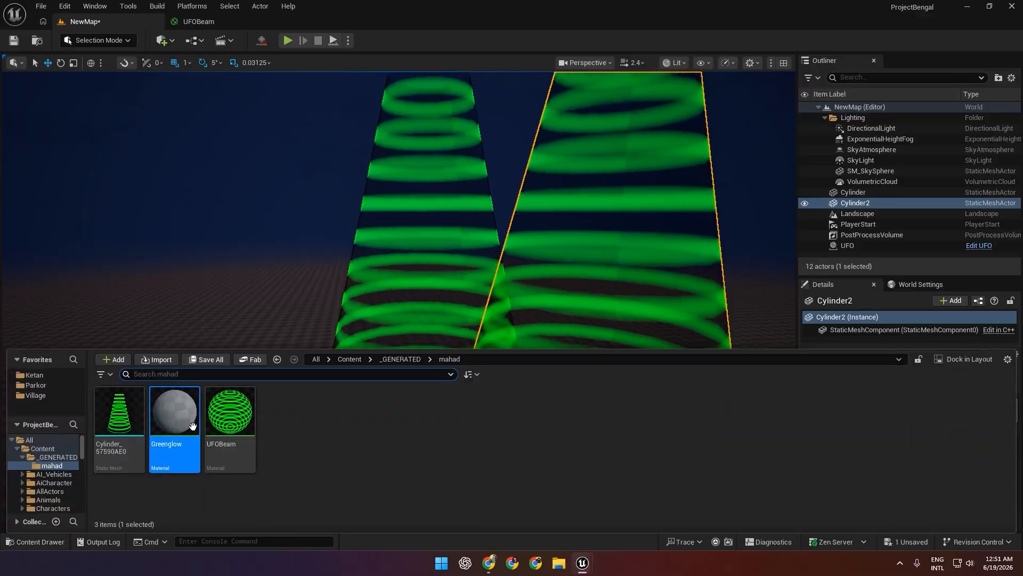
{"action": "left_click_drag", "start_coordinate": [192, 425], "coordinate": [911, 487]}
Open the Greenglow material for editing and set its Blend Mode to Translucent.
{"action": "left_click", "coordinate": [58, 542]}
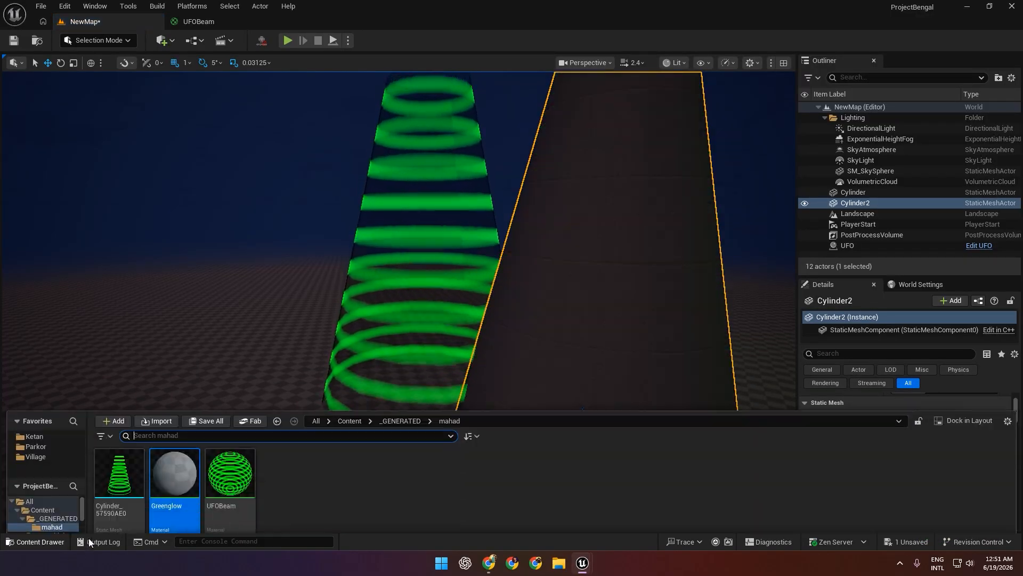
{"action": "double_click", "coordinate": [171, 416]}
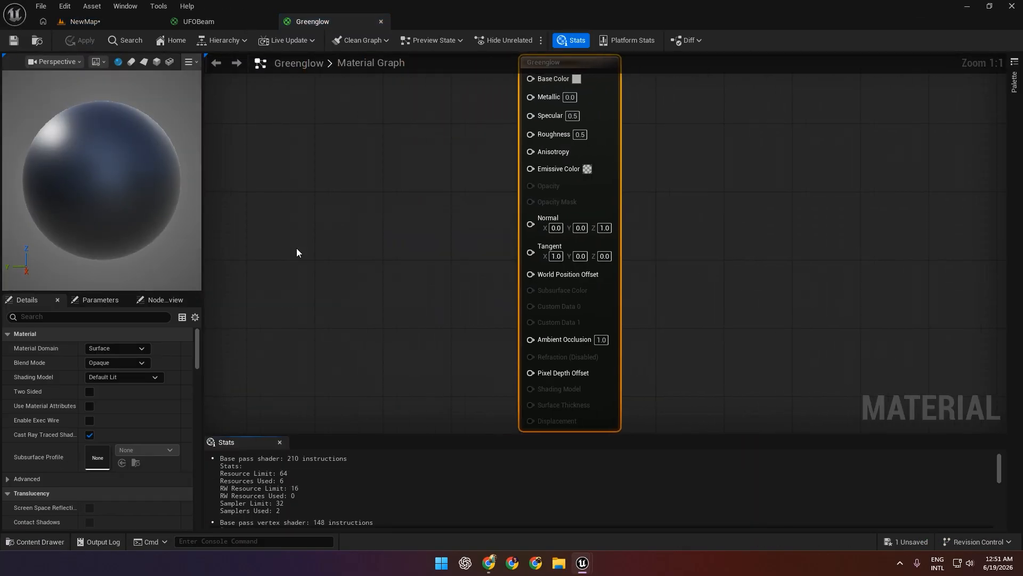
{"action": "left_click", "coordinate": [205, 22]}
{"action": "left_click", "coordinate": [315, 24]}
{"action": "right_click_drag", "start_coordinate": [412, 217], "coordinate": [418, 237]}
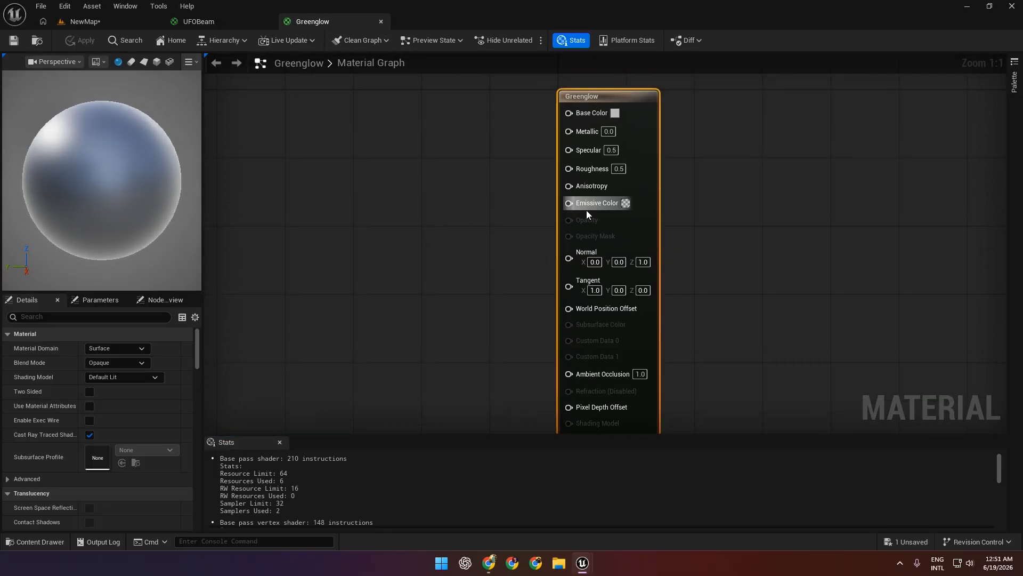
{"action": "left_click", "coordinate": [123, 347]}
{"action": "left_click", "coordinate": [124, 348]}
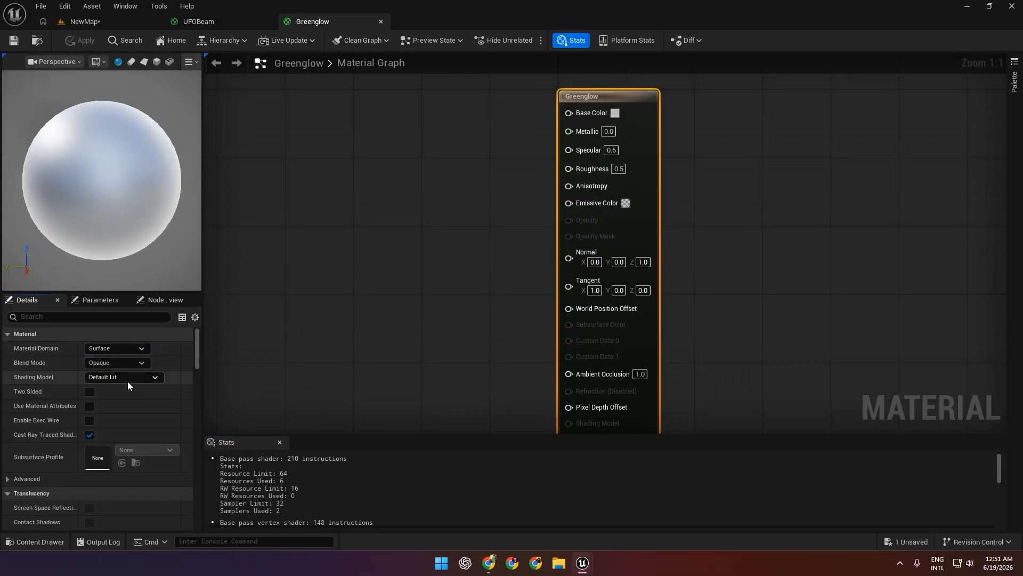
{"action": "left_click", "coordinate": [127, 380]}
{"action": "left_click", "coordinate": [119, 366]}
{"action": "left_click", "coordinate": [119, 363]}
{"action": "left_click", "coordinate": [110, 388]}
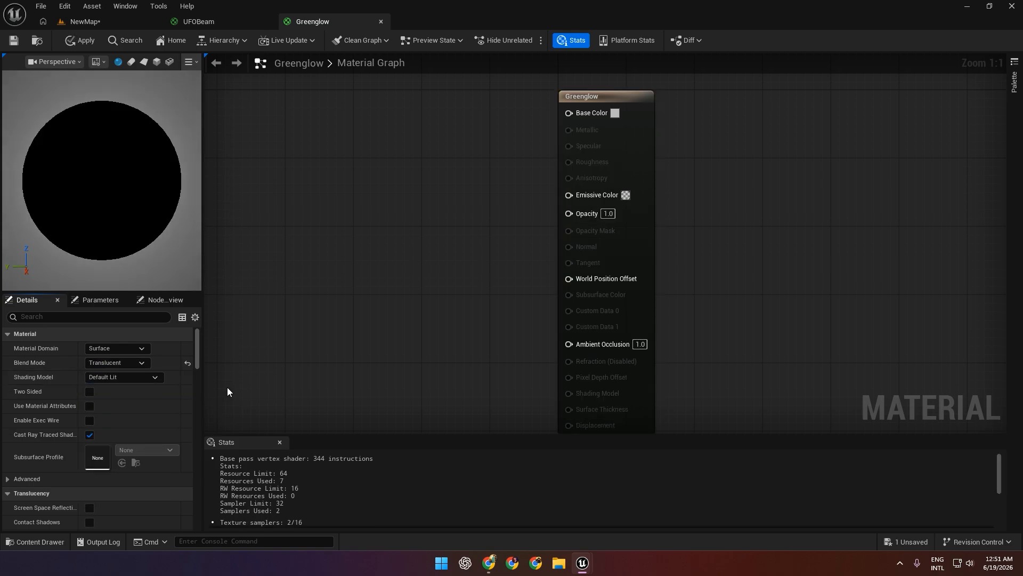
Set Greenglow's Shading Model to Unlit, enable Two Sided, and apply the material.
{"action": "left_click", "coordinate": [132, 348]}
{"action": "left_click", "coordinate": [119, 360]}
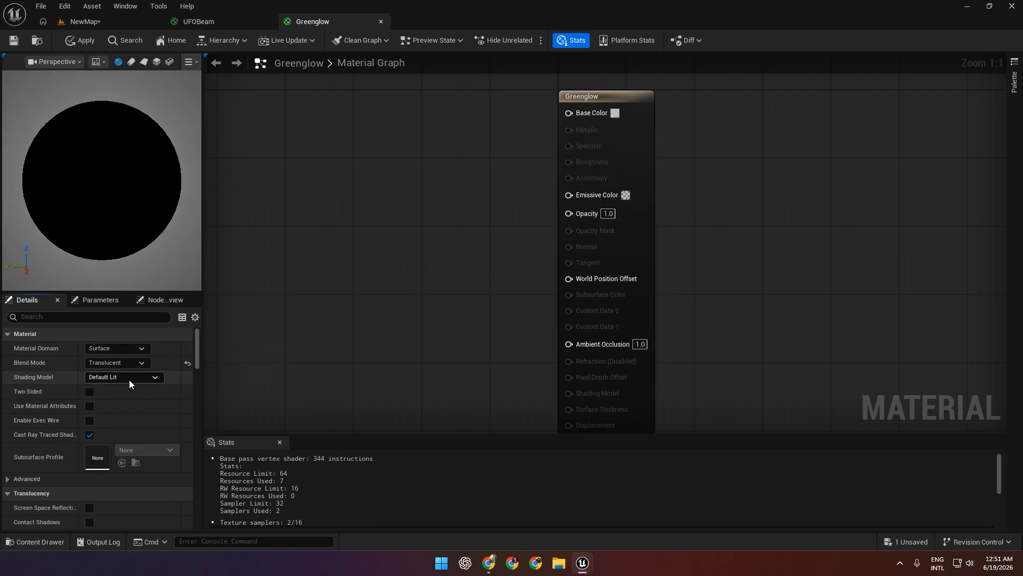
{"action": "left_click", "coordinate": [129, 380]}
{"action": "left_click", "coordinate": [117, 387]}
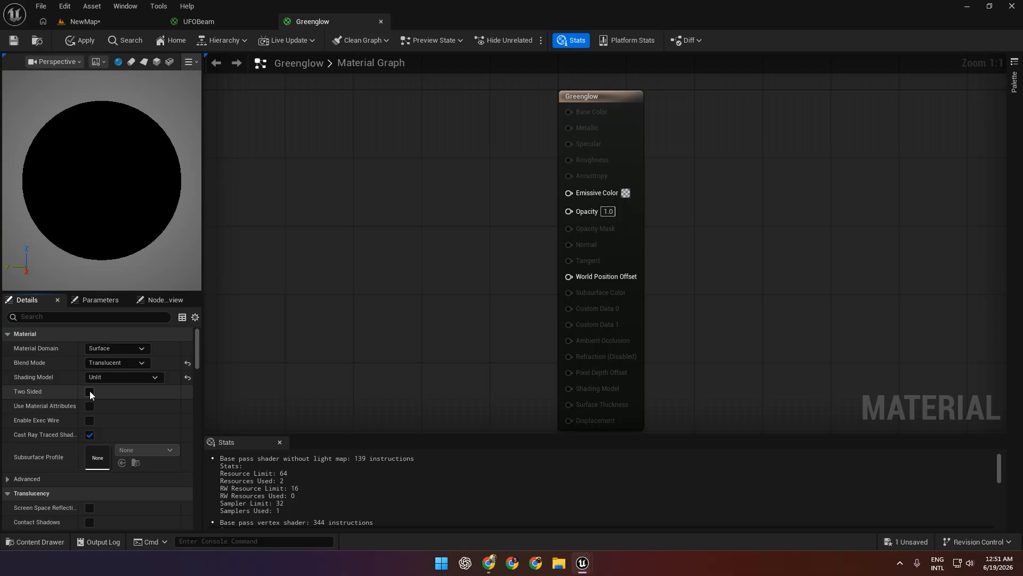
{"action": "left_click", "coordinate": [75, 46]}
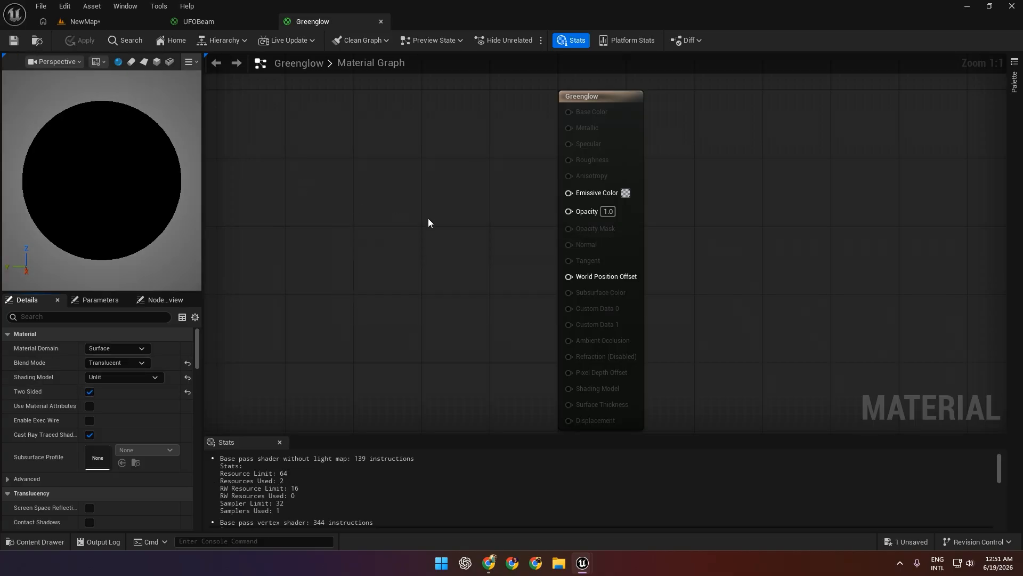
Add a Constant3Vector node to the Greenglow material graph beside the main material node.
{"action": "right_click_drag", "start_coordinate": [429, 223], "coordinate": [395, 214]}
{"action": "right_click_drag", "start_coordinate": [312, 201], "coordinate": [353, 198]}
{"action": "right_click", "coordinate": [285, 192]}
{"action": "type", "text": "const"}
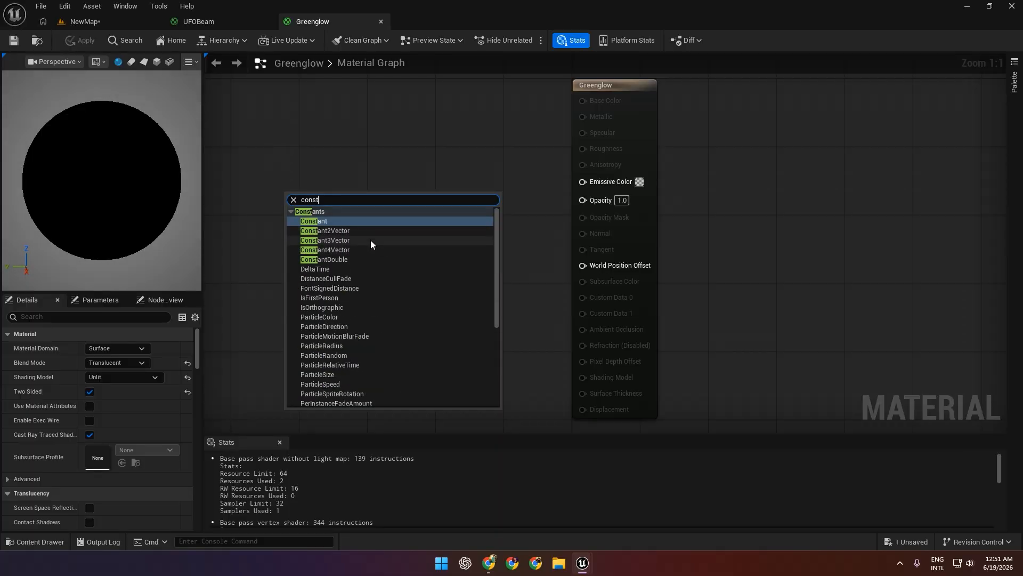
{"action": "left_click", "coordinate": [371, 241]}
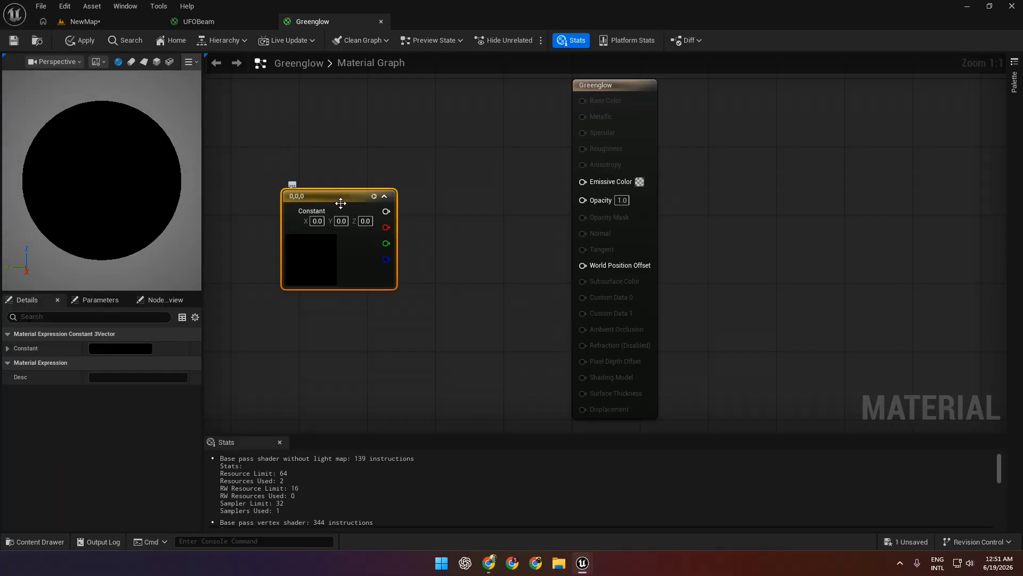
Feed the Constant3Vector into input A of a new Multiply node and connect the Multiply result to Emissive Color.
{"action": "left_click_drag", "start_coordinate": [340, 202], "coordinate": [460, 181]}
{"action": "type", "text": "*9"}
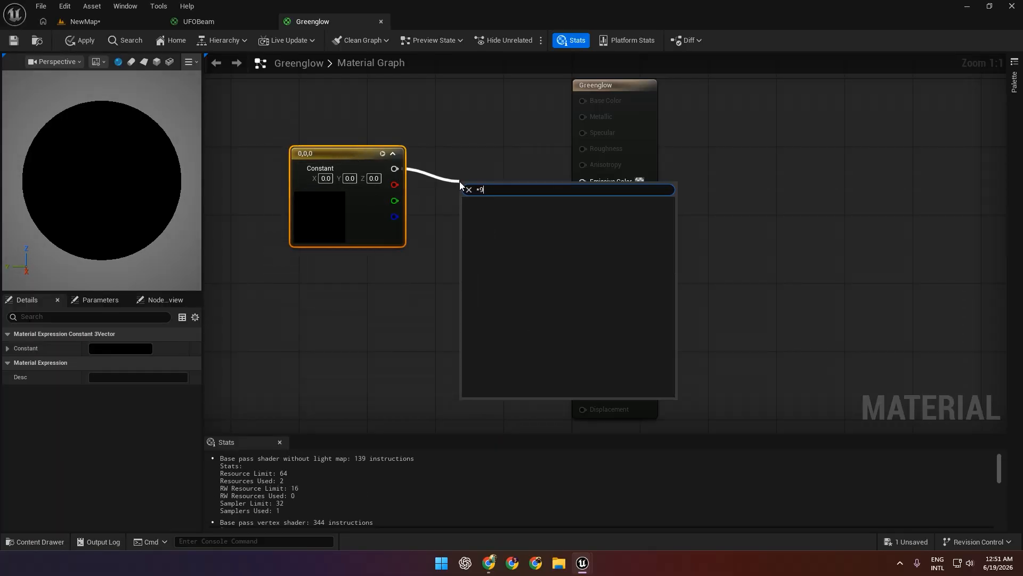
{"action": "key", "text": "BackSpace"}
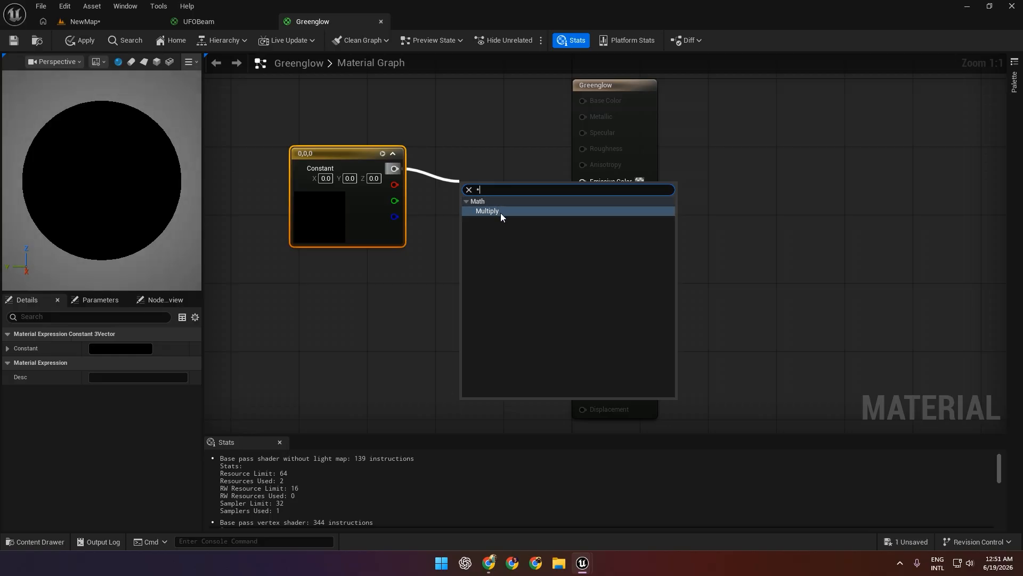
{"action": "left_click", "coordinate": [501, 213]}
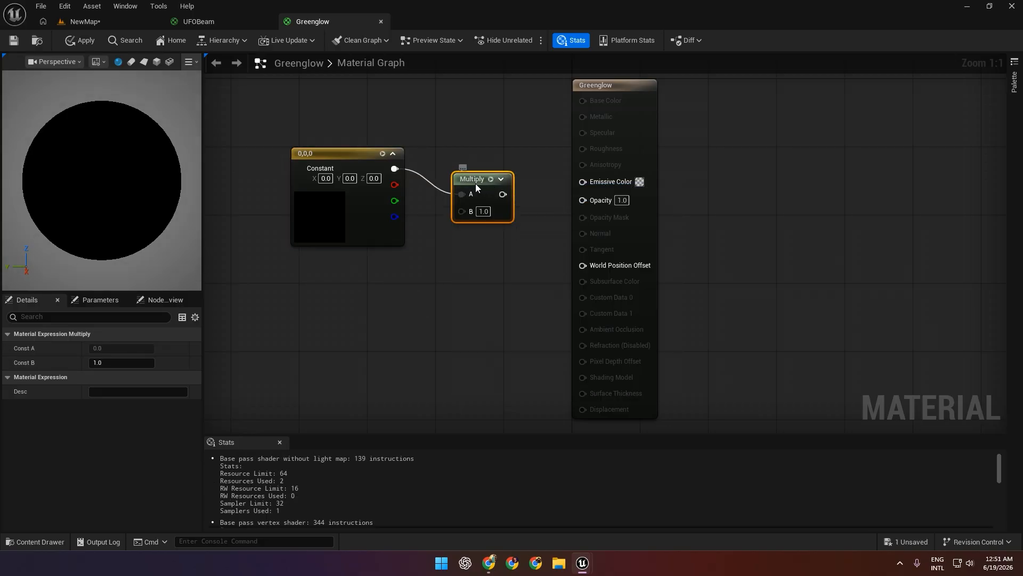
{"action": "left_click_drag", "start_coordinate": [475, 184], "coordinate": [593, 181]}
Set the Constant3Vector colour to light green with hex sRGB 94FF71FF.
{"action": "left_click", "coordinate": [335, 205]}
{"action": "left_click", "coordinate": [146, 348]}
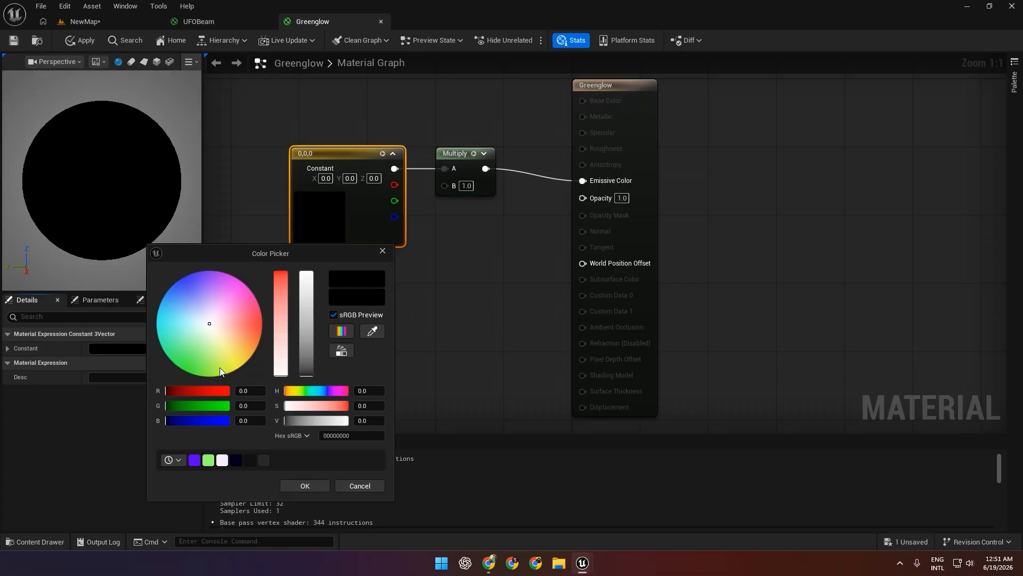
{"action": "left_click", "coordinate": [208, 460]}
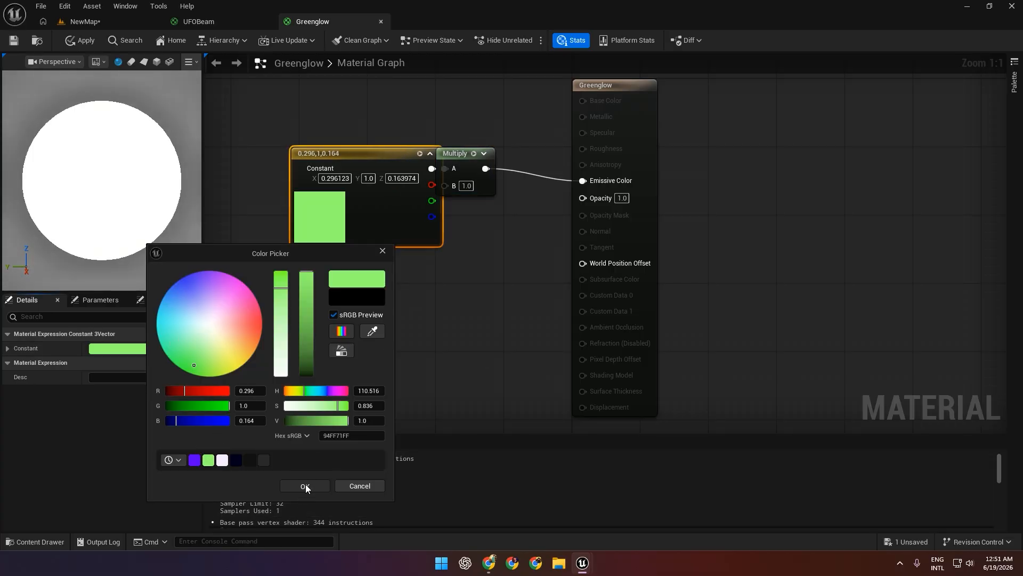
{"action": "left_click", "coordinate": [305, 485]}
Space the Multiply node apart from the colour constant and set its B value to 5.0.
{"action": "left_click_drag", "start_coordinate": [459, 151], "coordinate": [493, 152]}
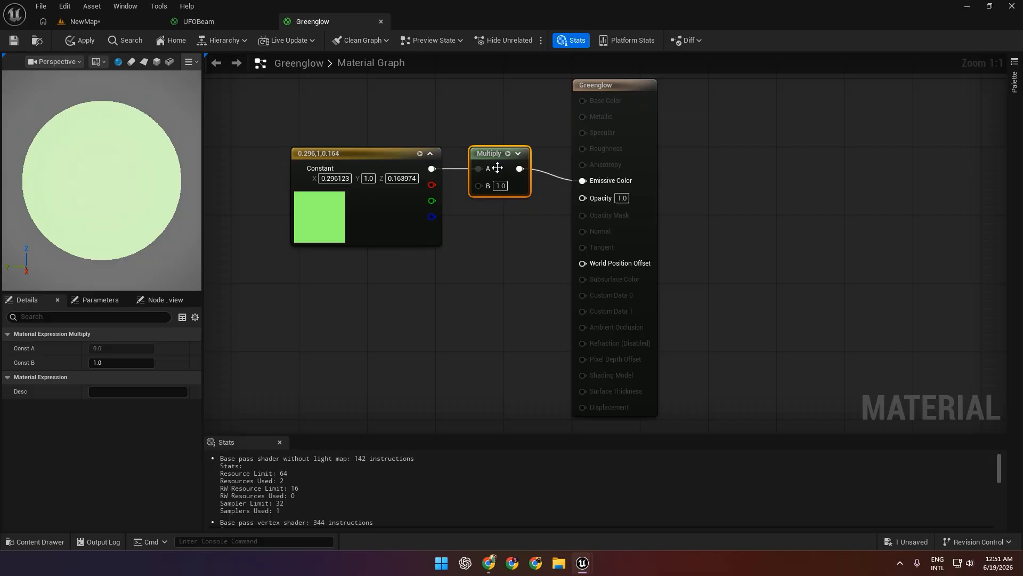
{"action": "left_click", "coordinate": [487, 274]}
{"action": "left_click", "coordinate": [500, 186]}
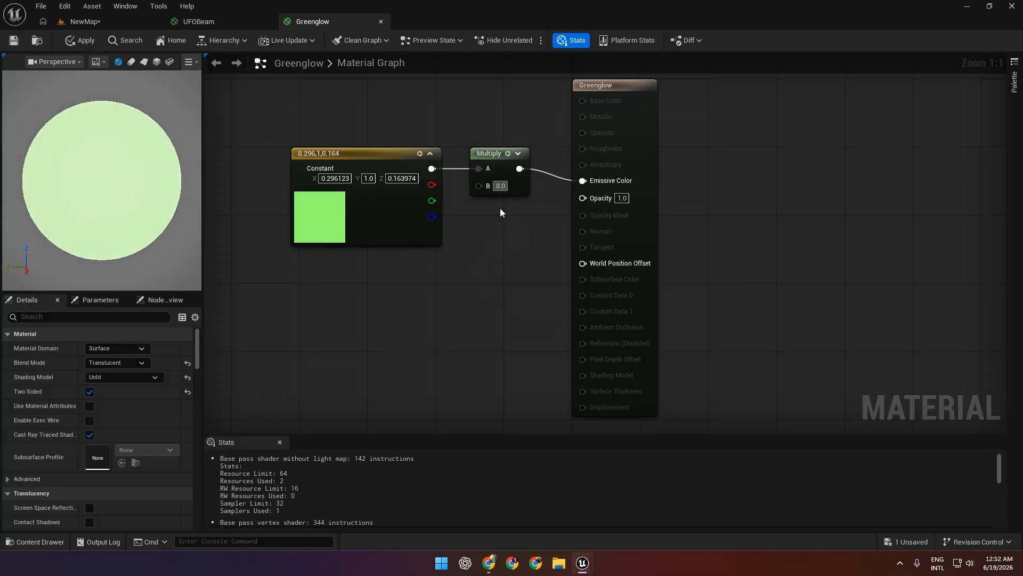
{"action": "type", "text": "5"}
{"action": "left_click", "coordinate": [520, 235]}
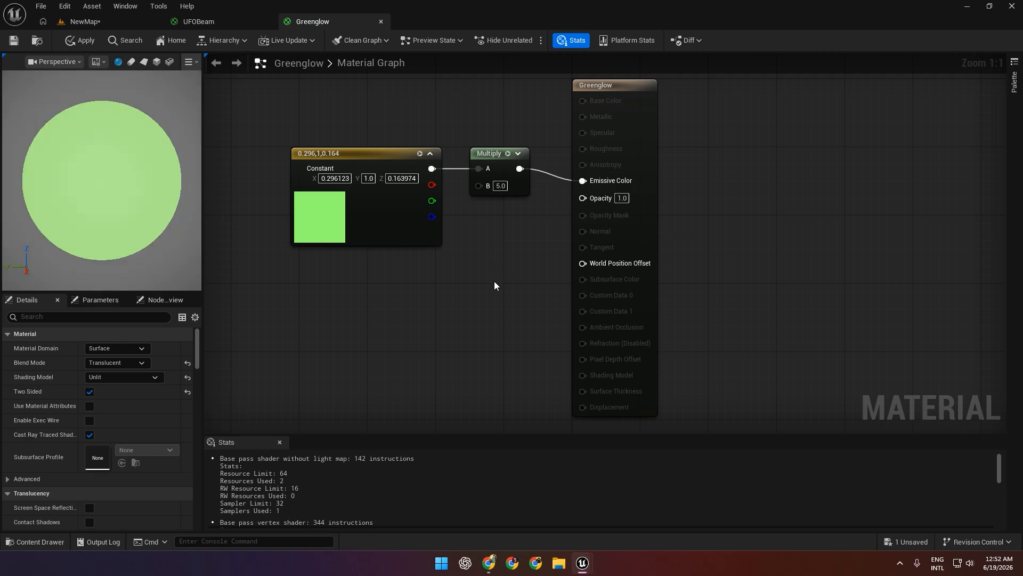
Set Greenglow's Opacity to 0.1, apply the material, and return to the NewMap level.
{"action": "right_click_drag", "start_coordinate": [395, 280], "coordinate": [381, 280]}
{"action": "right_click", "coordinate": [381, 279]}
{"action": "left_click", "coordinate": [682, 186]}
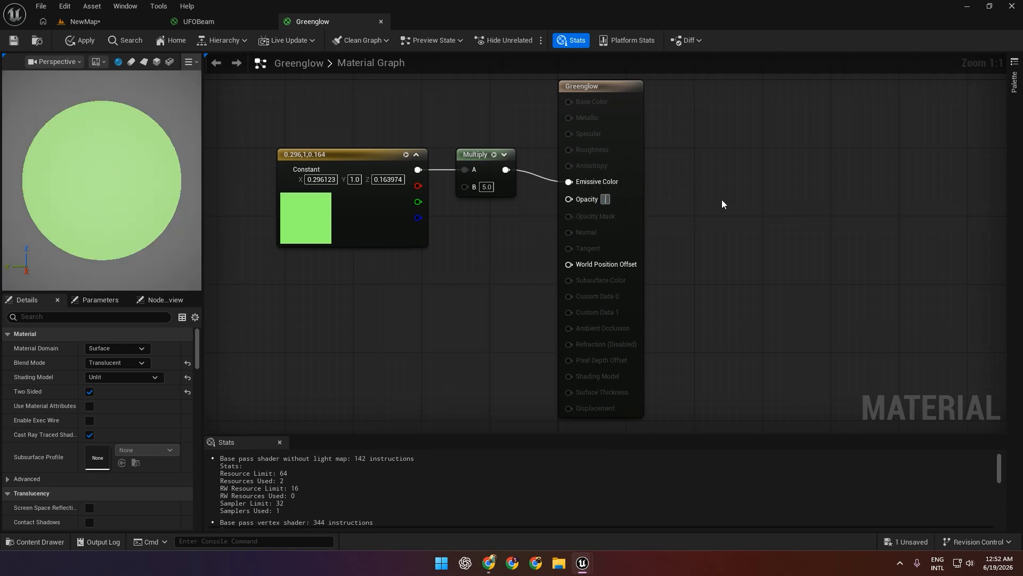
{"action": "type", "text": "0.1"}
{"action": "key", "text": "Return"}
{"action": "left_click", "coordinate": [74, 42]}
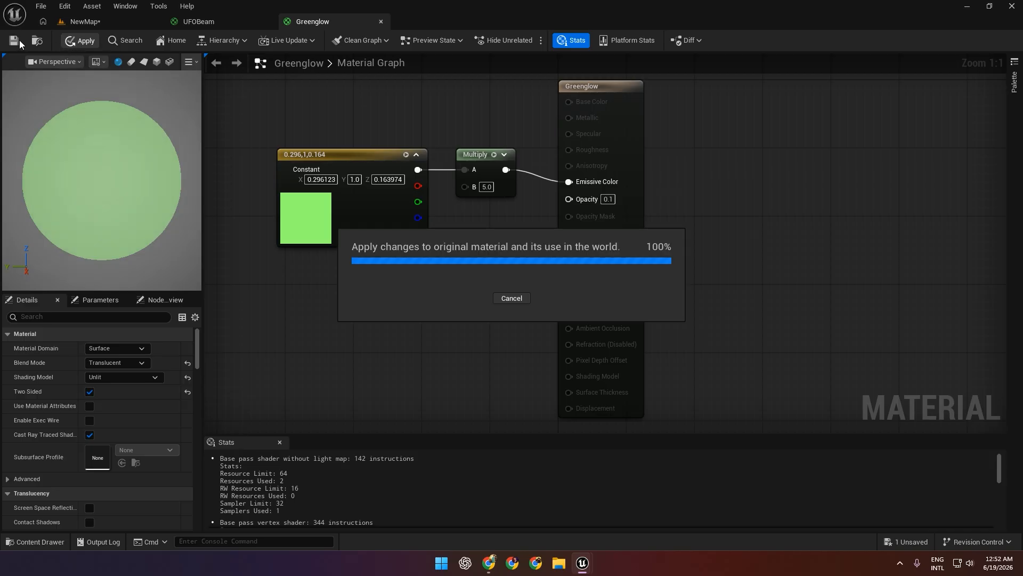
{"action": "left_click", "coordinate": [112, 21]}
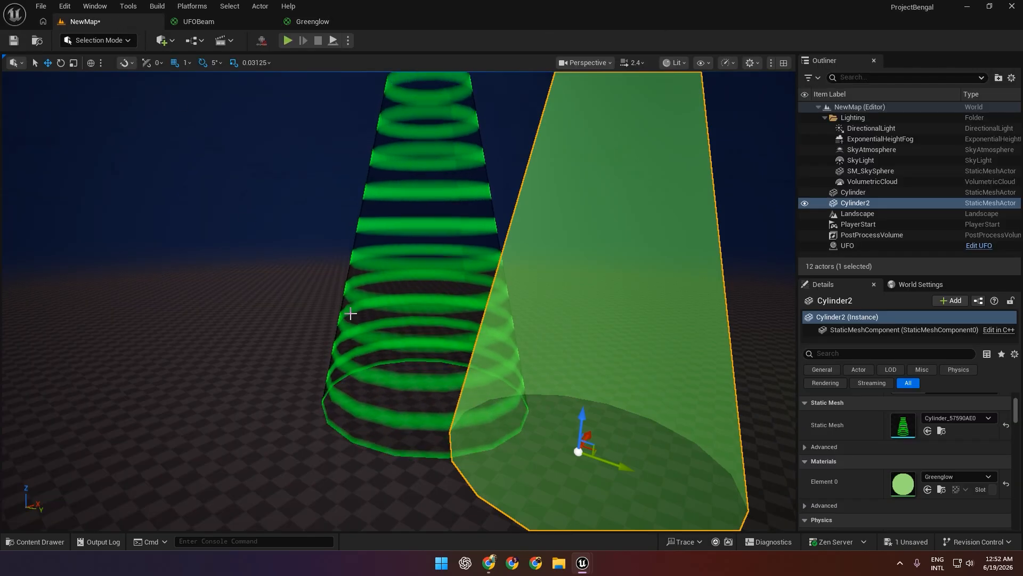
Copy the ring-patterned Cylinder's location and paste it onto Cylinder2 so both tapered cylinders overlap.
{"action": "right_click_drag", "start_coordinate": [350, 314], "coordinate": [442, 298]}
{"action": "left_click", "coordinate": [550, 287]}
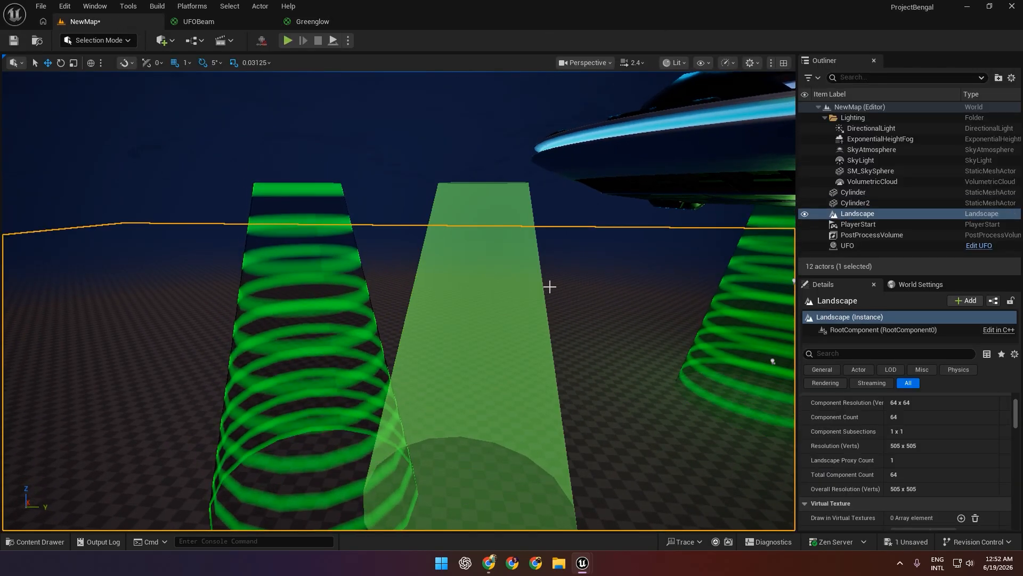
{"action": "left_click", "coordinate": [866, 193]}
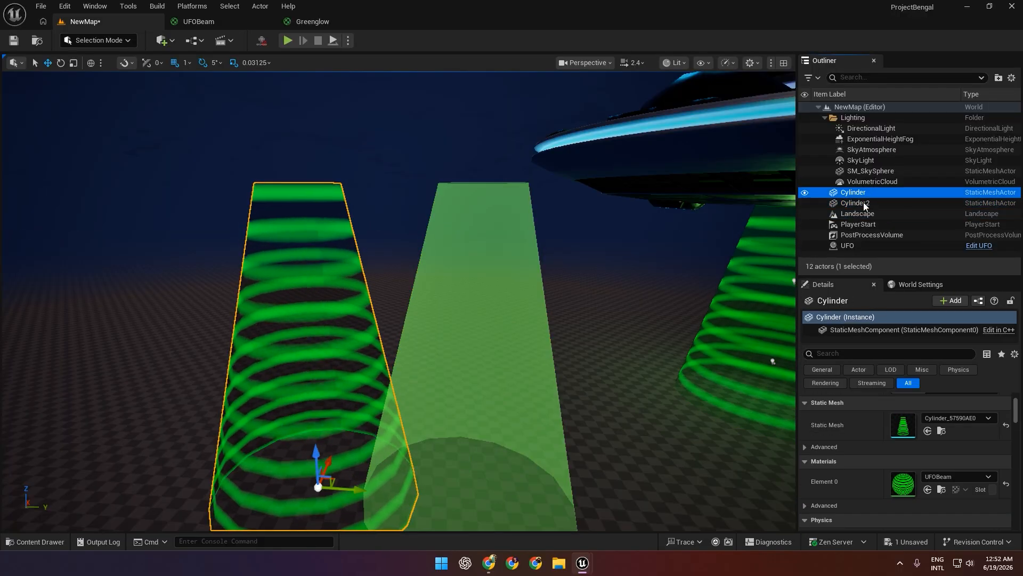
{"action": "scroll", "coordinate": [862, 393], "scroll_direction": "up", "scroll_amount": 3}
{"action": "right_click", "coordinate": [876, 415]}
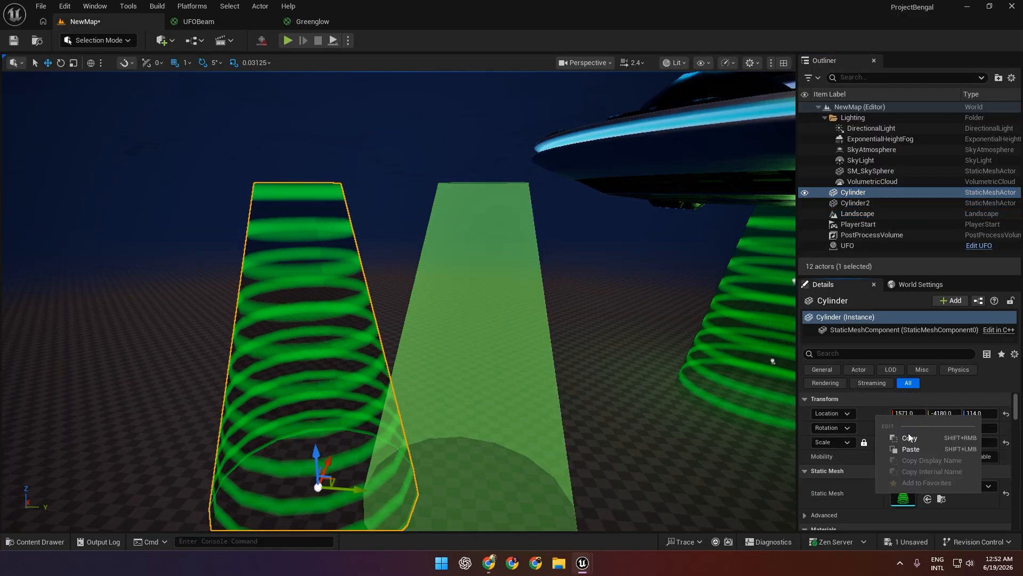
{"action": "left_click", "coordinate": [908, 437]}
{"action": "left_click", "coordinate": [864, 203]}
{"action": "right_click", "coordinate": [884, 415]}
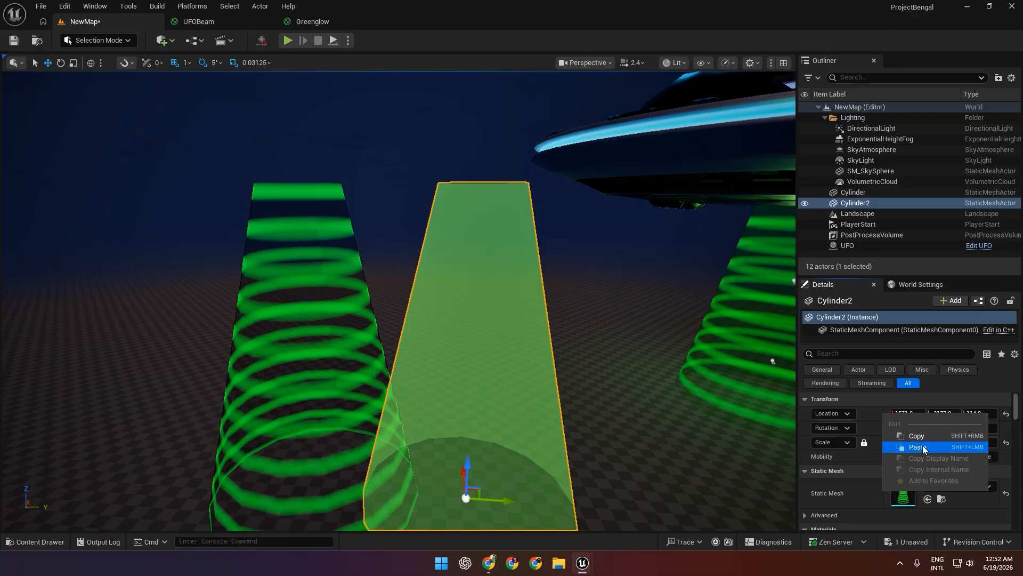
{"action": "left_click", "coordinate": [924, 450]}
Set the Greenglow material's Opacity to 0.02, apply the change, and return to the NewMap level.
{"action": "left_click", "coordinate": [312, 21]}
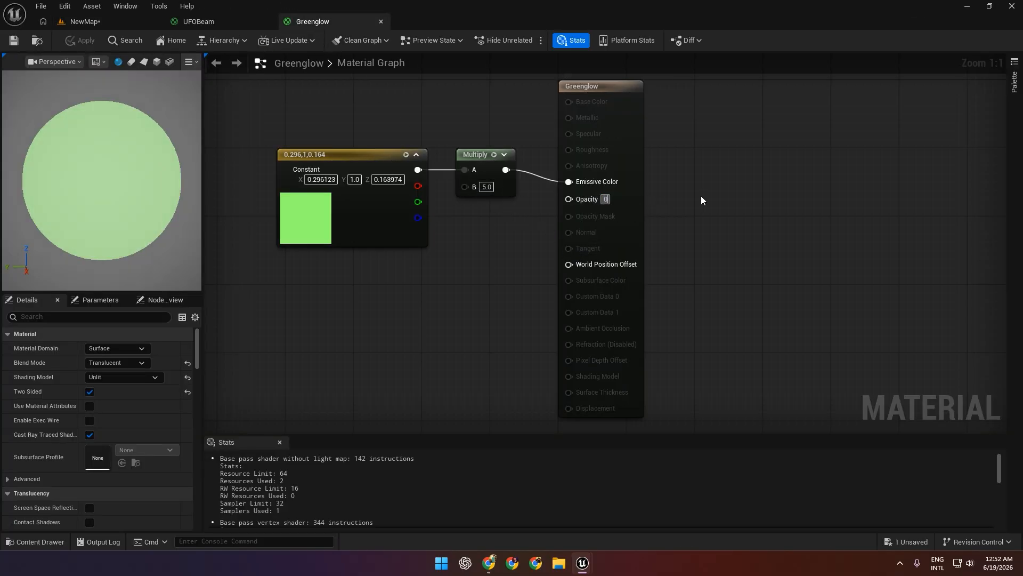
{"action": "type", "text": "0.02"}
{"action": "key", "text": "Return"}
{"action": "left_click", "coordinate": [79, 40]}
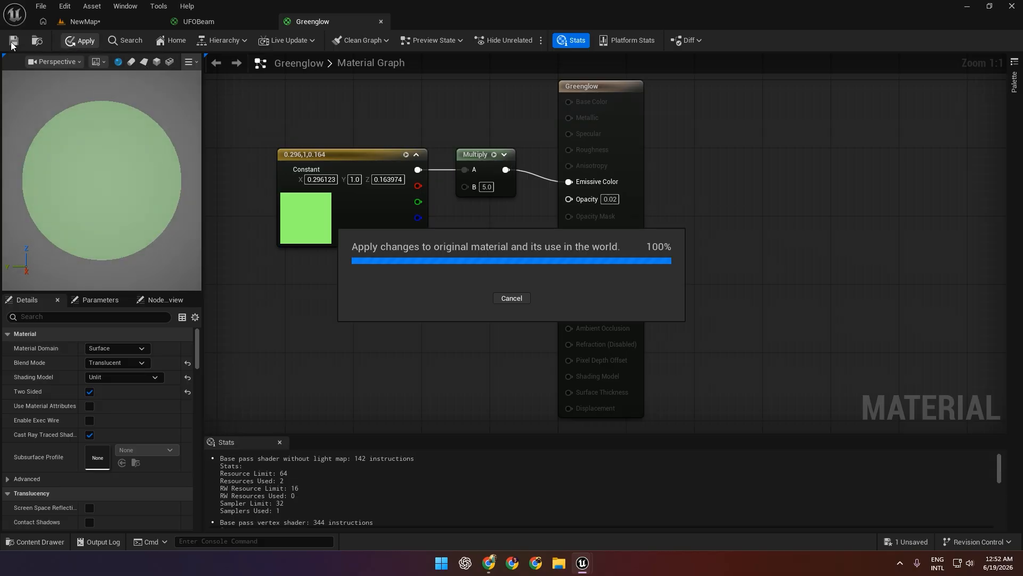
{"action": "left_click", "coordinate": [91, 23]}
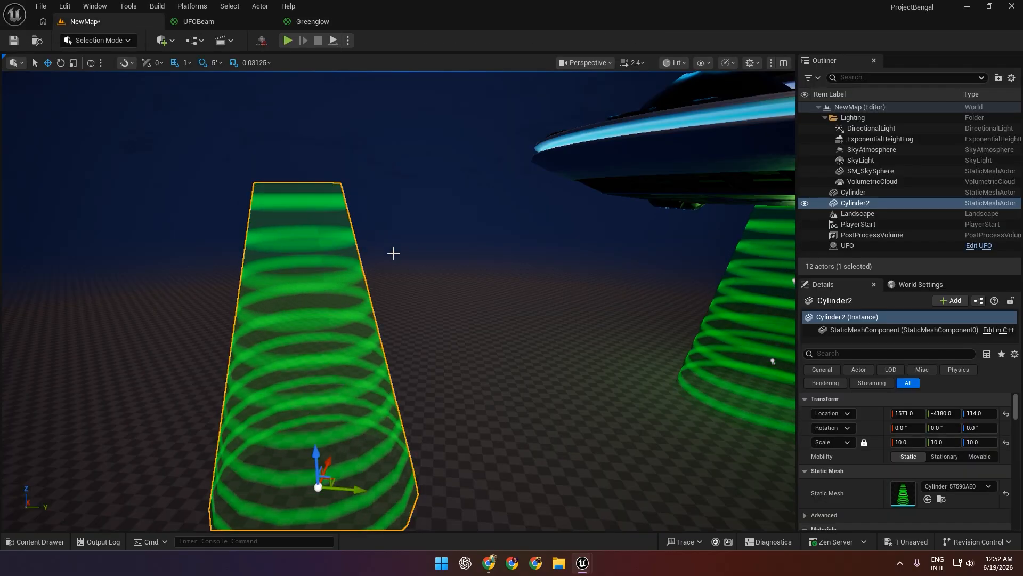
Check the overlapped beam from a wider view and save all unsaved changes to the project.
{"action": "right_click_drag", "start_coordinate": [394, 253], "coordinate": [423, 233]}
{"action": "key", "text": "a"}
{"action": "key", "text": "s"}
{"action": "key", "text": "w"}
{"action": "key", "text": "d"}
{"action": "key", "text": "s"}
{"action": "key", "text": "d"}
{"action": "key", "text": "w"}
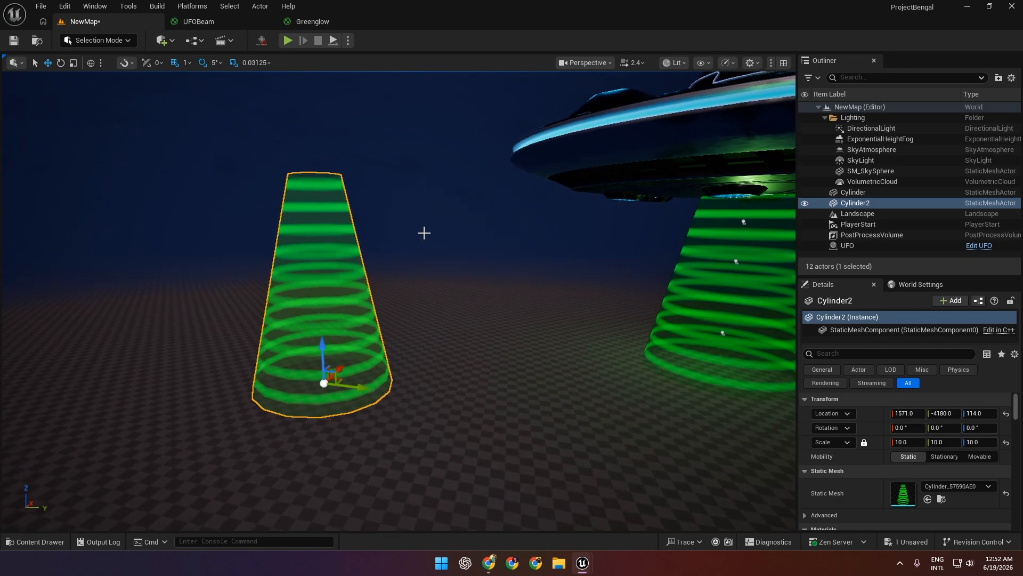
{"action": "left_click", "coordinate": [41, 6]}
{"action": "left_click", "coordinate": [91, 169]}
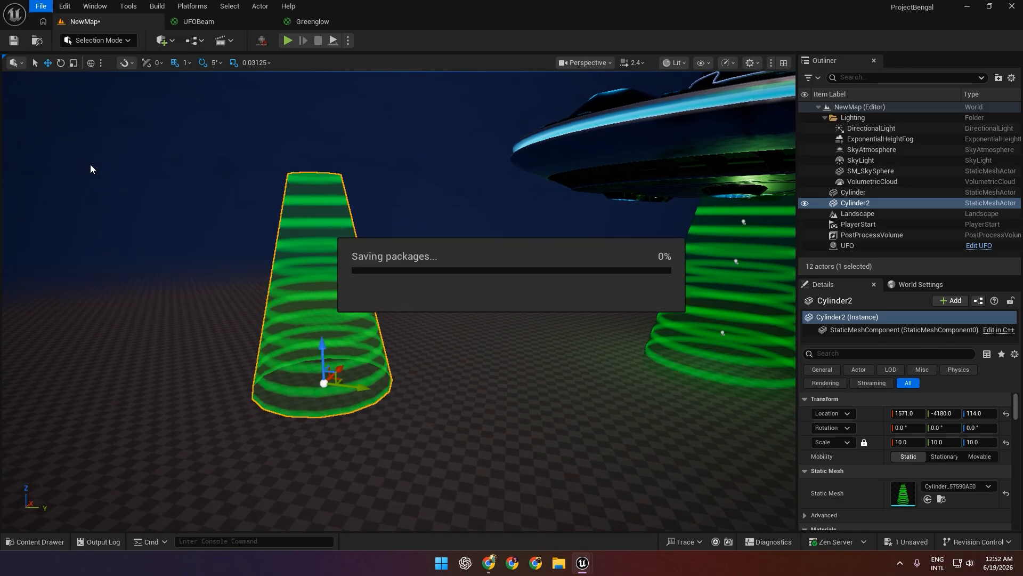
Examine the combined beam beside the UFO from several angles and up close, with the cylinders deselected.
{"action": "left_click", "coordinate": [446, 203]}
{"action": "key", "text": "a"}
{"action": "right_click_drag", "start_coordinate": [446, 203], "coordinate": [480, 212]}
{"action": "key", "text": "a"}
{"action": "key", "text": "q"}
{"action": "key", "text": "e"}
{"action": "key", "text": "d"}
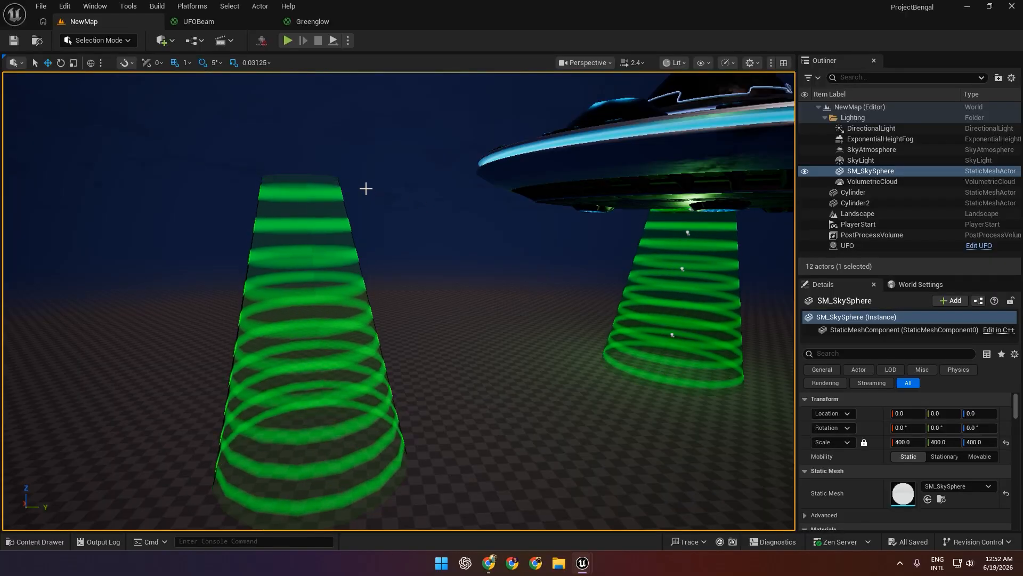
{"action": "key", "text": "w"}
{"action": "right_click_drag", "start_coordinate": [365, 189], "coordinate": [354, 189]}
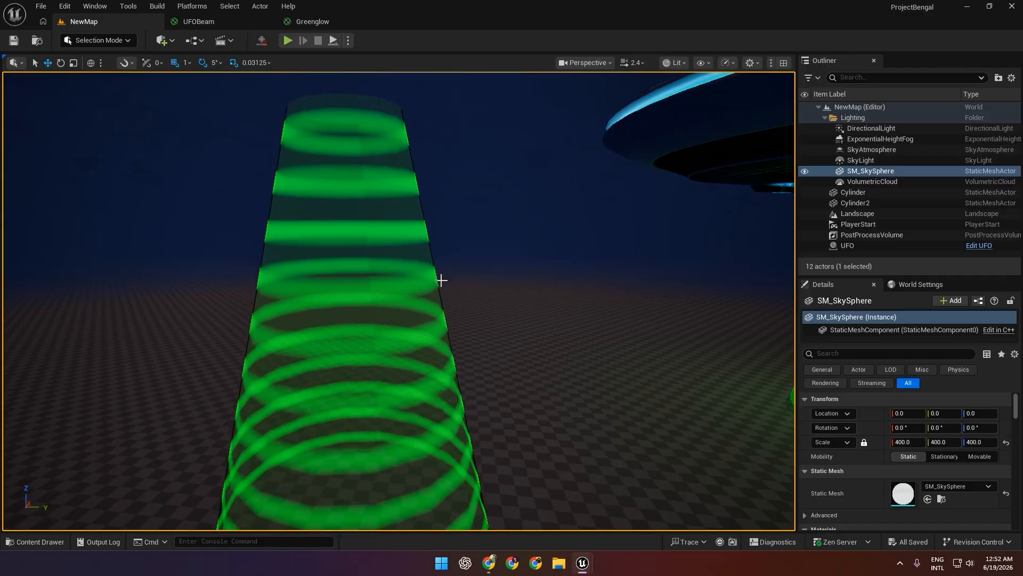
Change the Fresnel node's ExponentIn value in the UFOBeam material, apply the material, and return to the NewMap level.
{"action": "left_click", "coordinate": [220, 21]}
{"action": "right_click_drag", "start_coordinate": [650, 287], "coordinate": [530, 294]}
{"action": "left_click", "coordinate": [659, 279]}
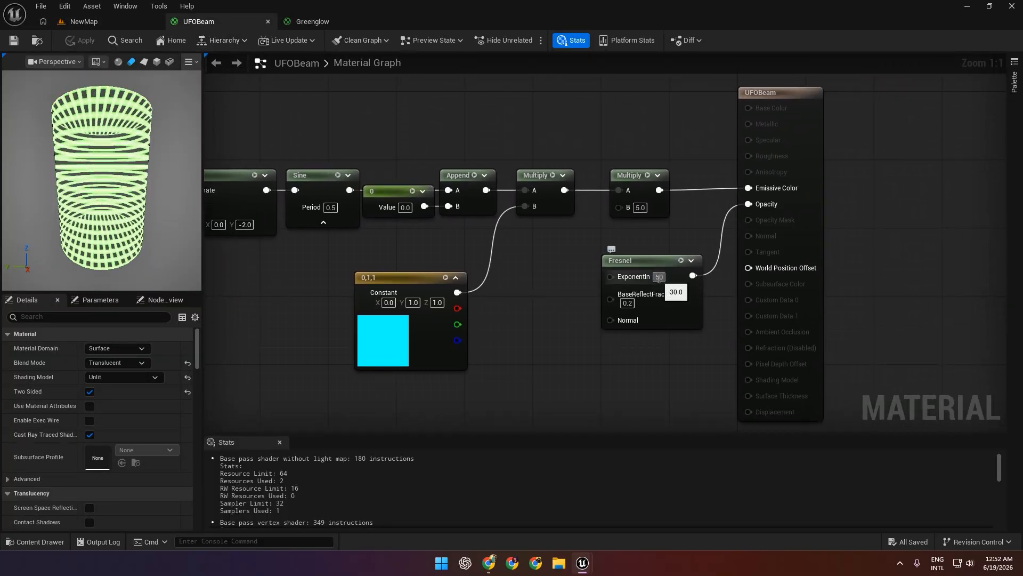
{"action": "left_click", "coordinate": [80, 41]}
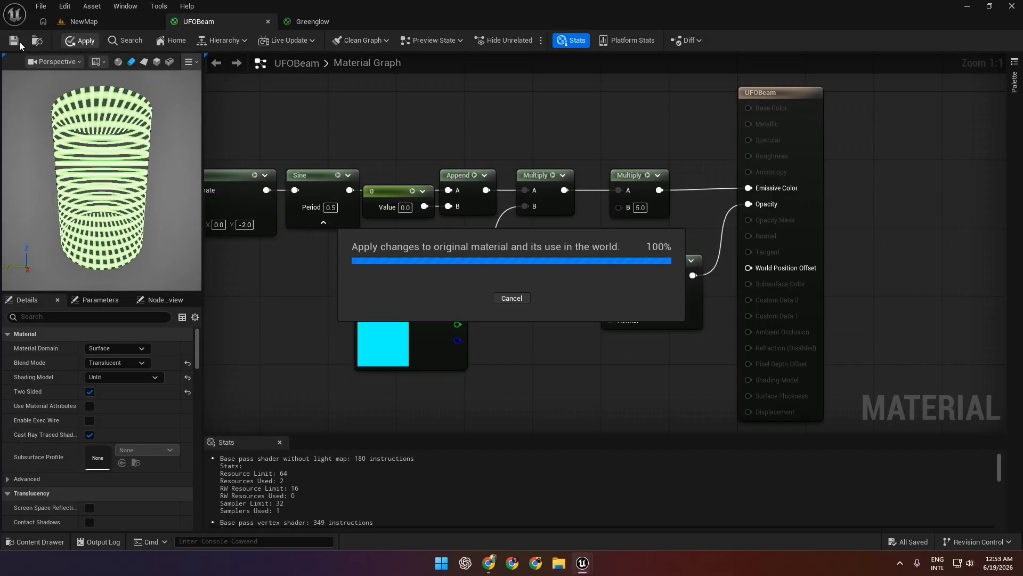
{"action": "left_click", "coordinate": [83, 21]}
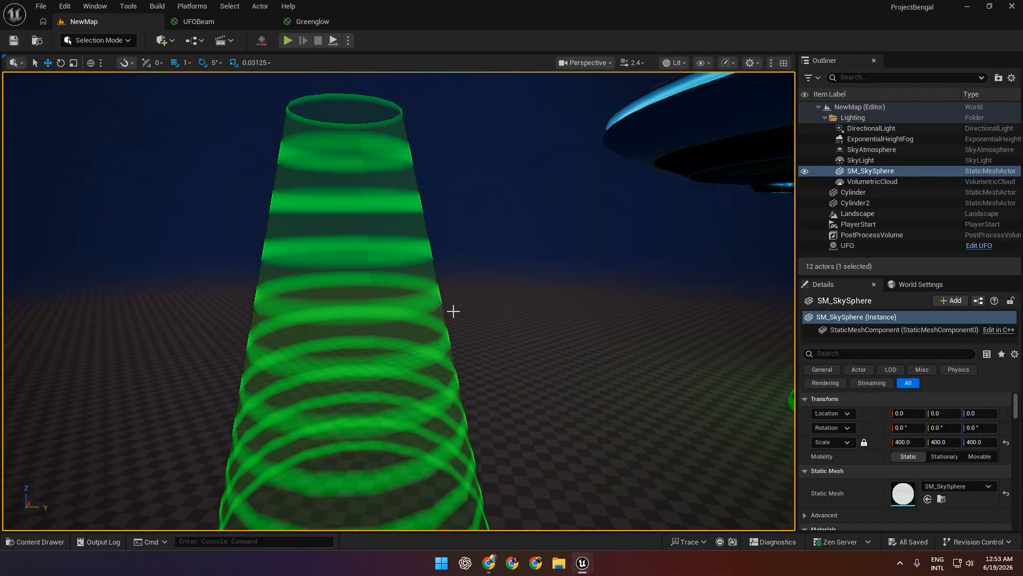